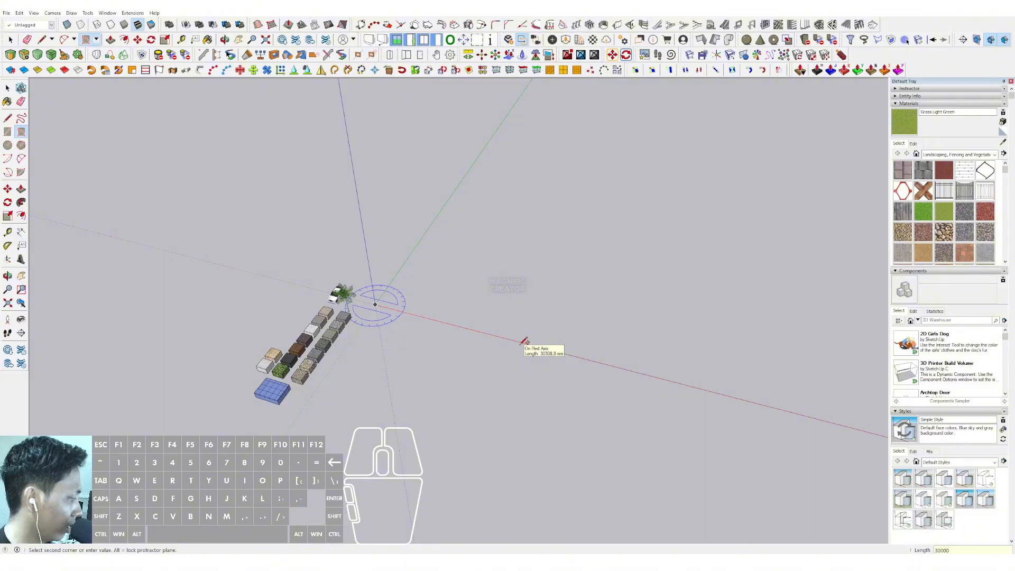
- Draw a ground rectangle from the origin, 30000 mm long along the red axis
key(Return)
scroll(555, 279, up, 1)
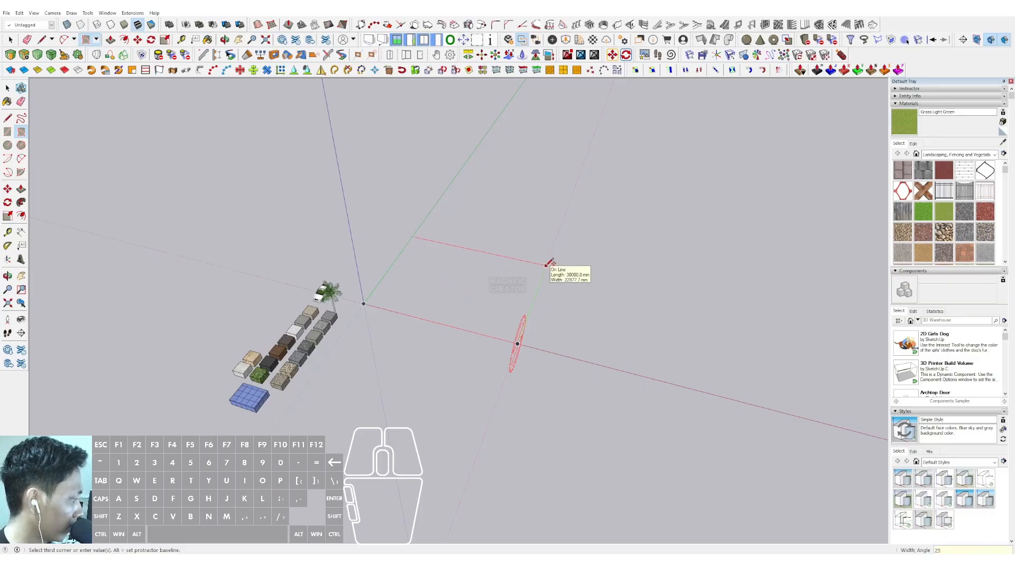
key(Return)
key(space)
scroll(476, 294, up, 2)
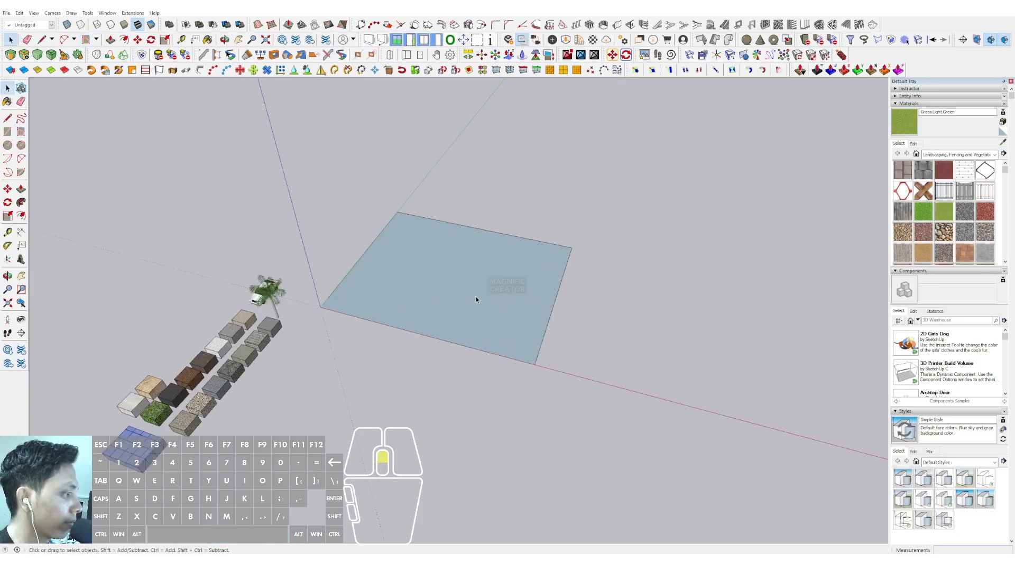
- Cut a rectangular notch about 14000 by 5700 mm into the middle of the face's edge along the red axis
middle_drag(476, 294, 408, 378)
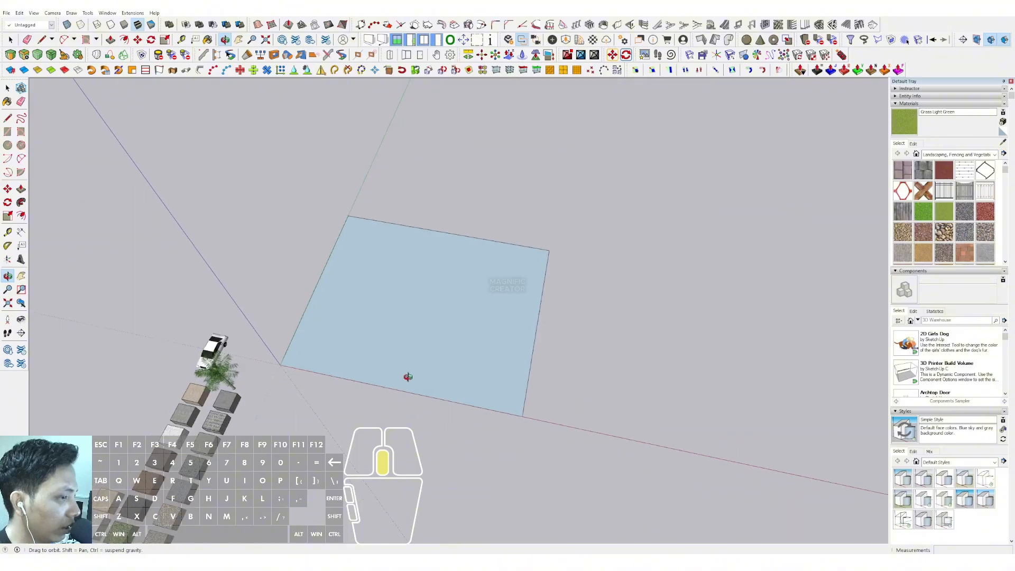
key(r)
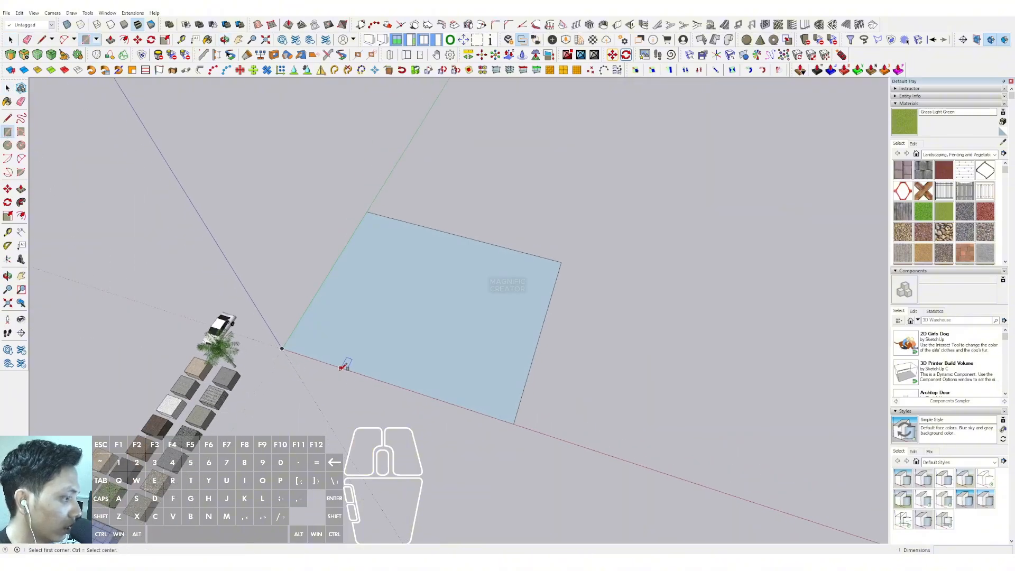
scroll(460, 358, up, 2)
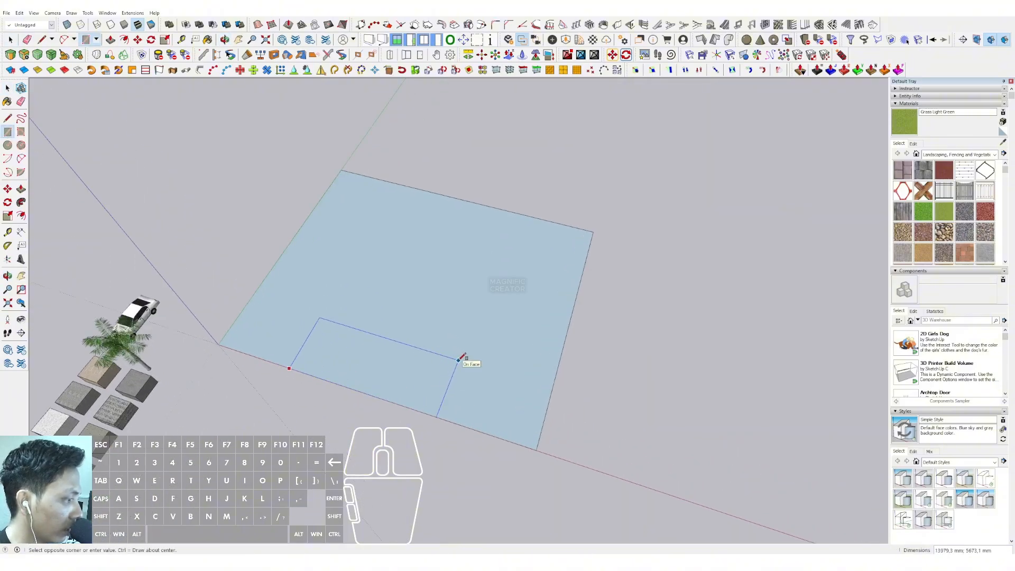
key(space)
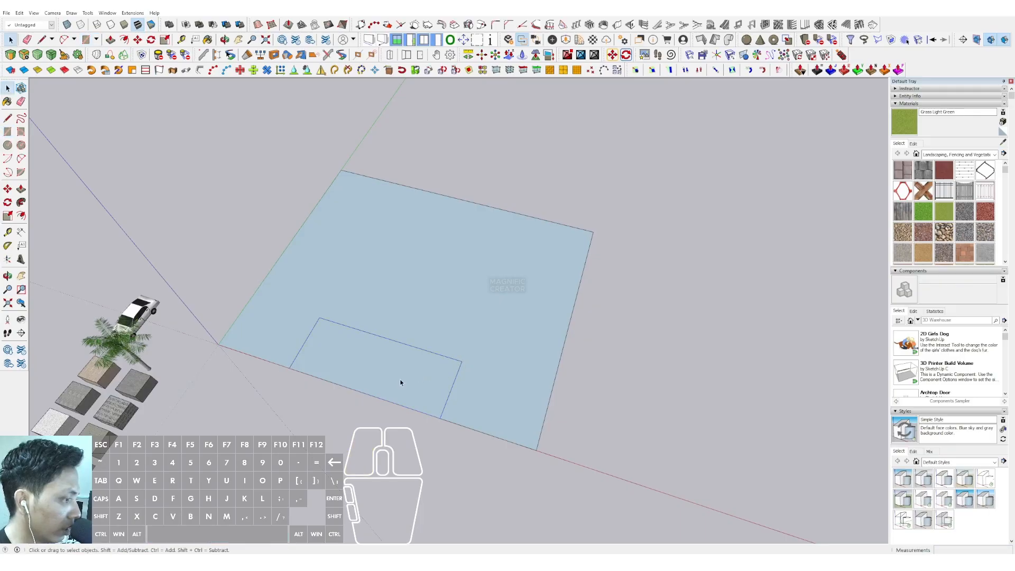
key(e)
click(329, 380)
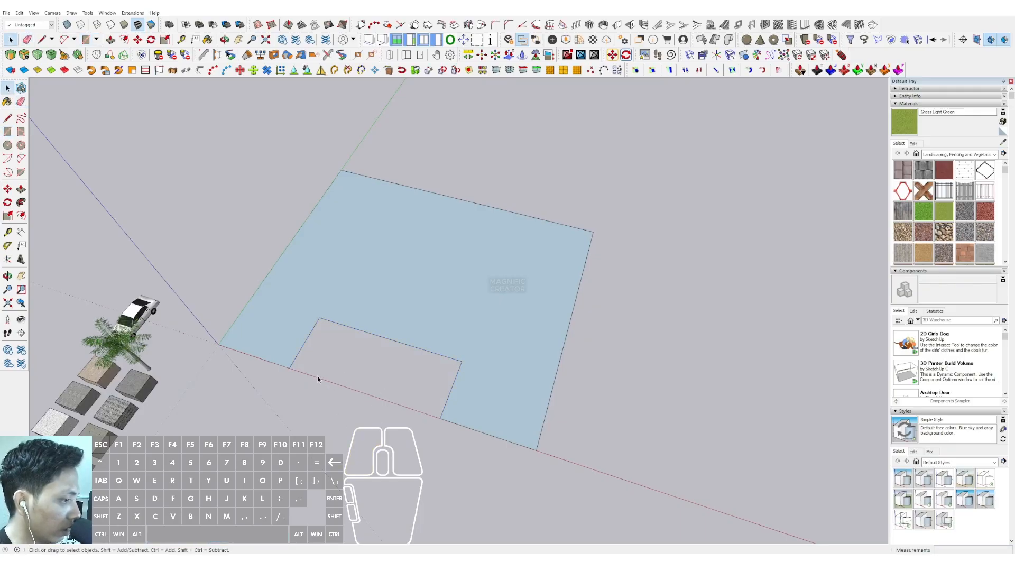
- Extrude the notched face upward 1000 mm into a floor slab
middle_drag(328, 380, 391, 311)
click(391, 311)
key(p)
click(357, 314)
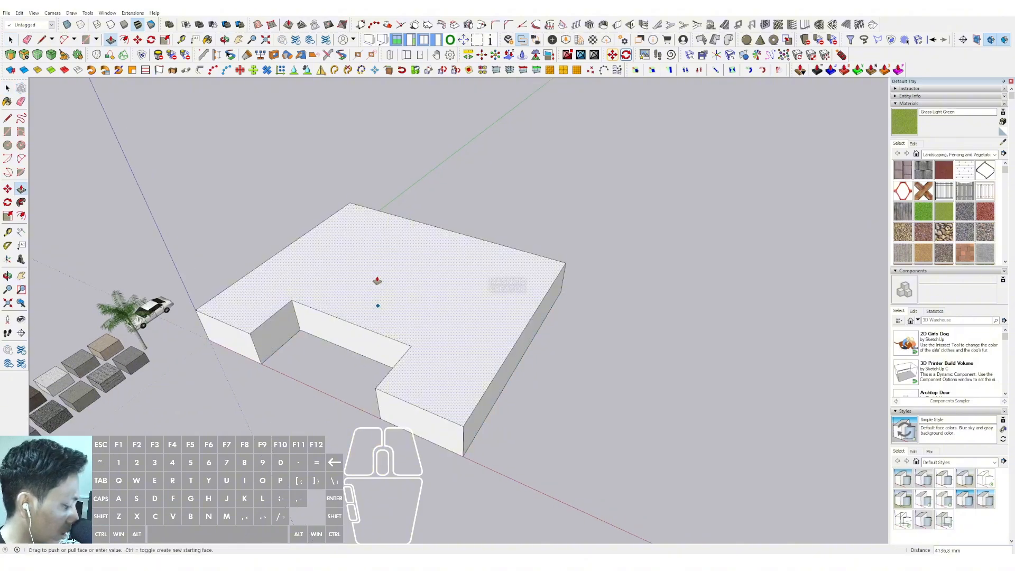
text(1000)
key(Return)
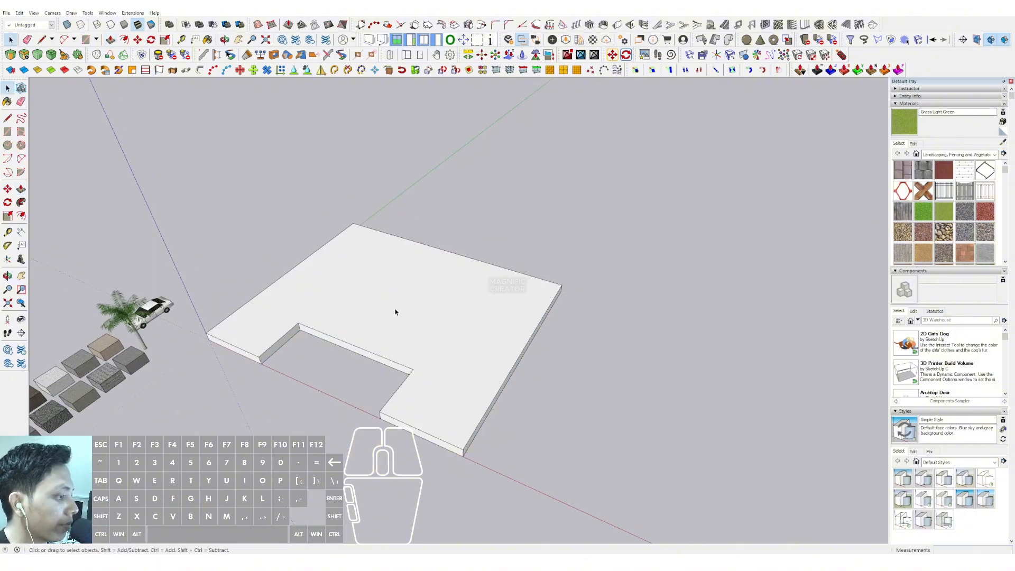
- Turn the whole floor slab into a component, keeping the default component settings
middle_drag(396, 312, 376, 301)
triple_click(378, 305)
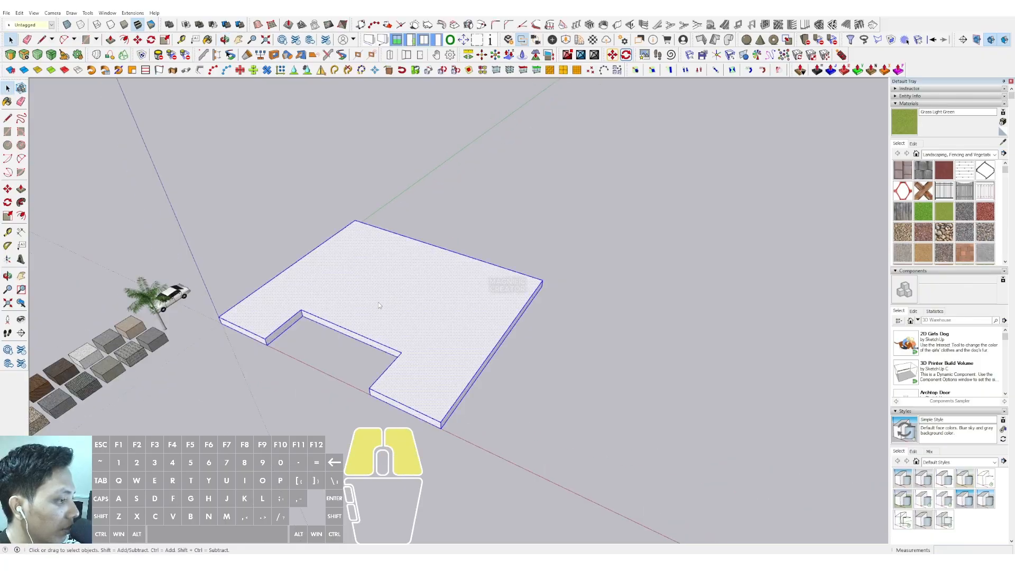
right_click(379, 303)
click(404, 362)
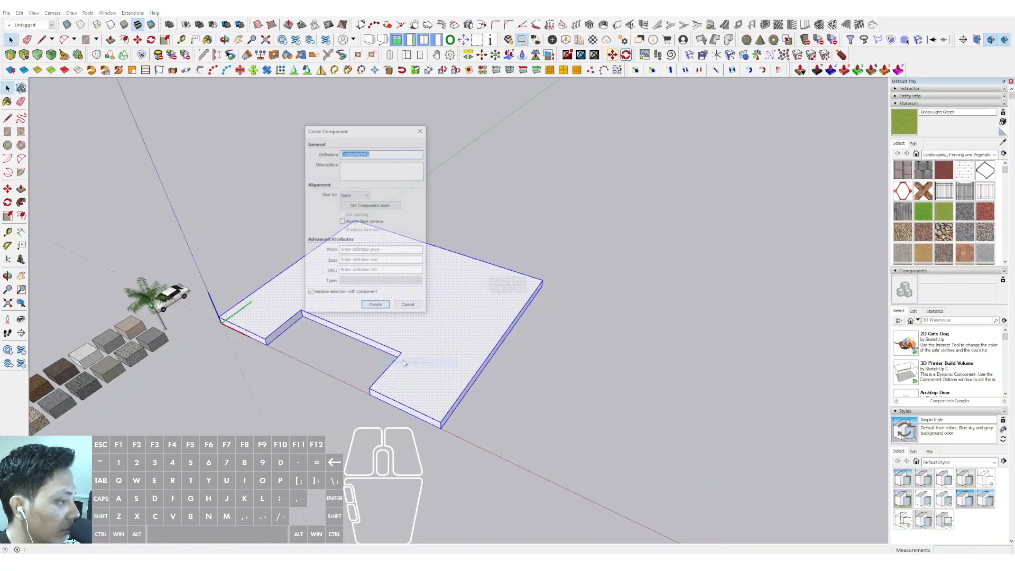
click(376, 305)
- Copy the slab component directly onto the original, 1000 mm up, and raise the copy another 4000 mm
middle_drag(380, 308, 409, 353)
click(416, 416)
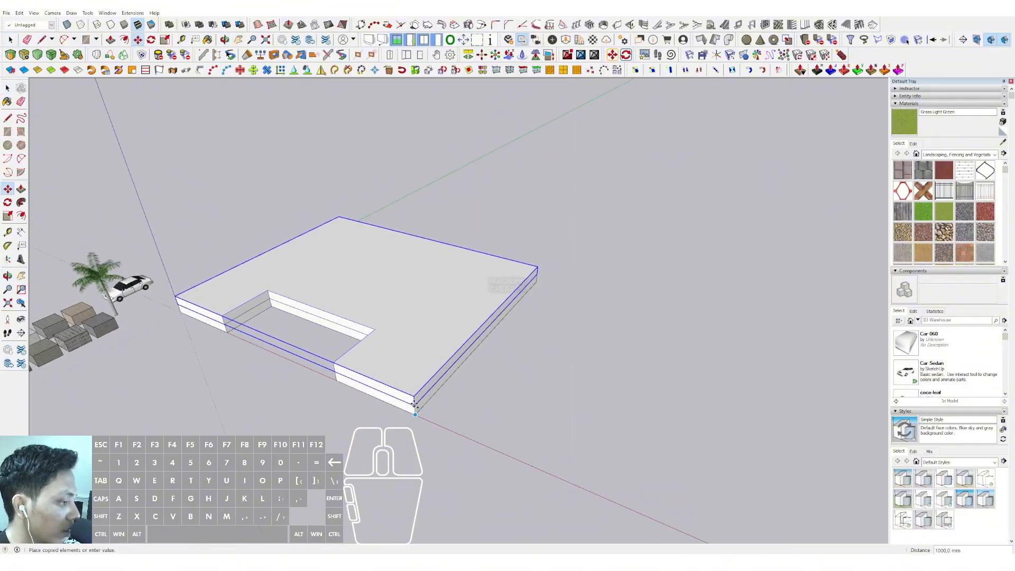
click(413, 406)
click(414, 405)
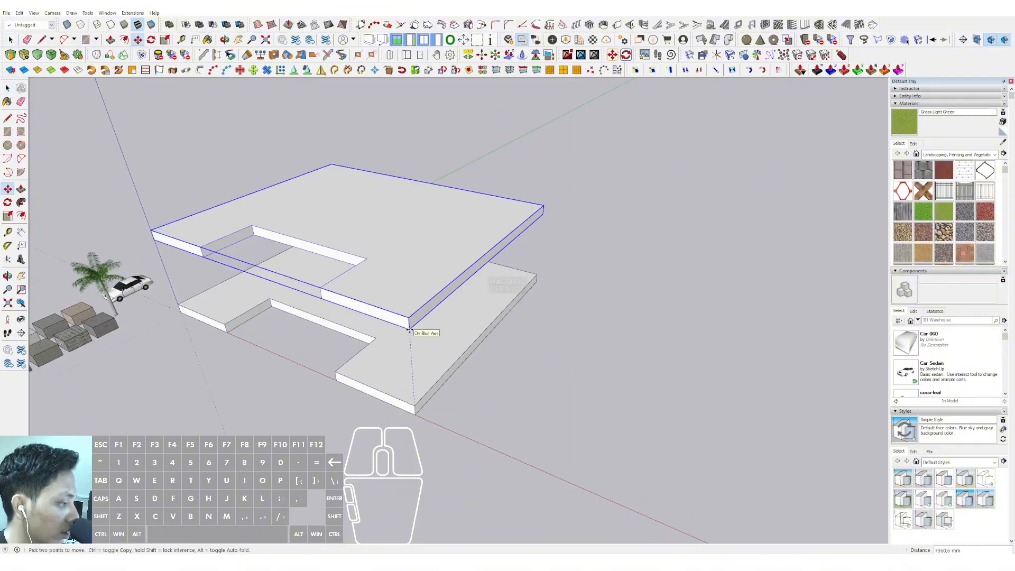
text(4000)
key(Return)
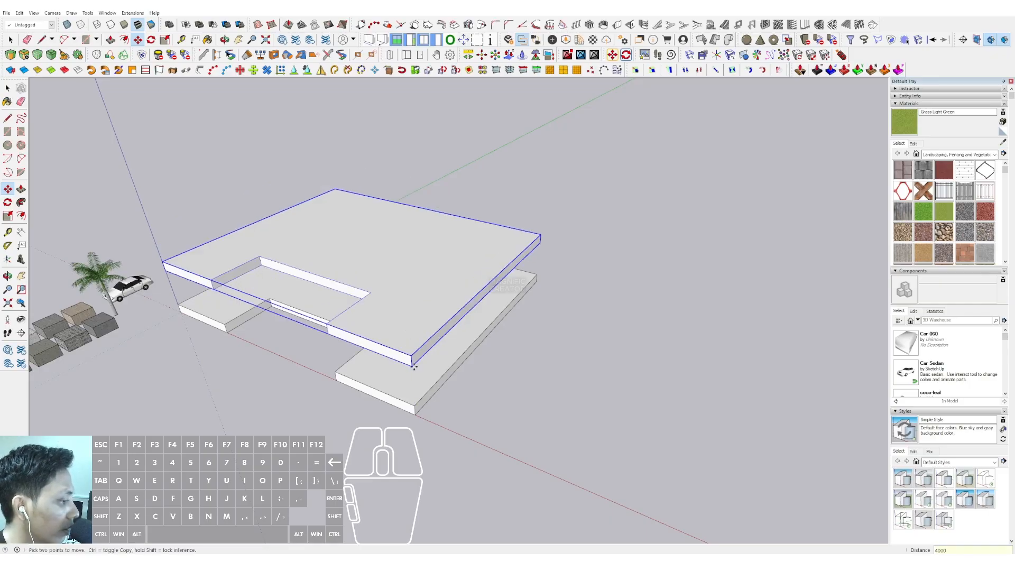
- Copy the raised slab upward at 5000 mm spacing until five slabs are stacked
text(2x)
key(Return)
text(3x)
key(Return)
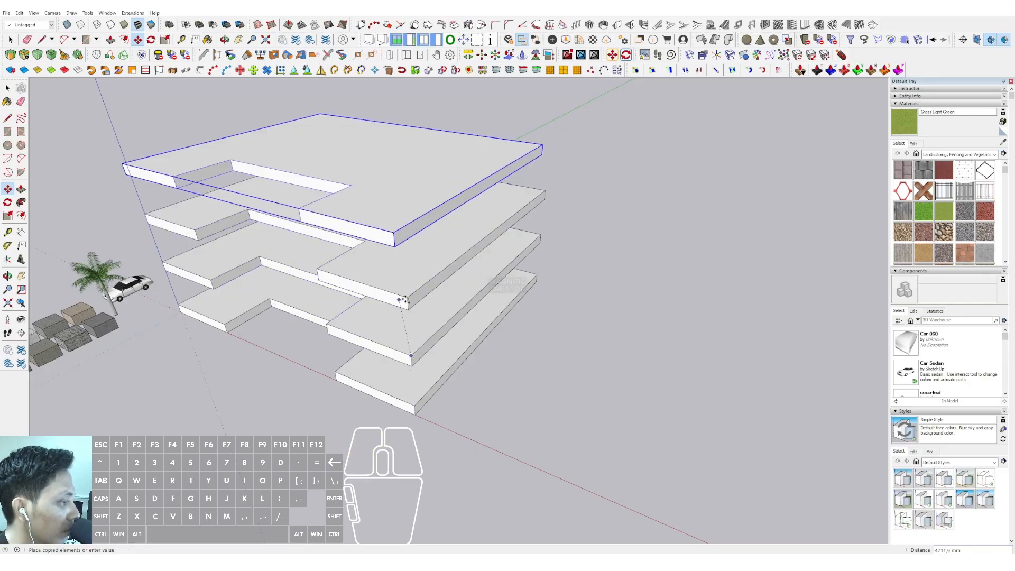
scroll(407, 297, down, 1)
key(ctrl)
click(406, 297)
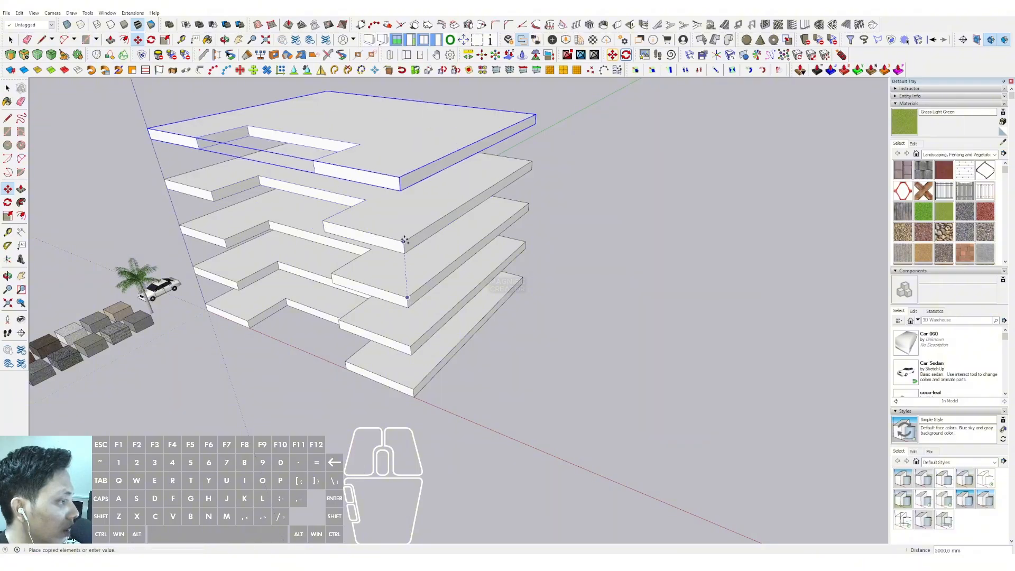
mouse_move(406, 242)
middle_down()
mouse_move(449, 159)
mouse_move(417, 229)
middle_up()
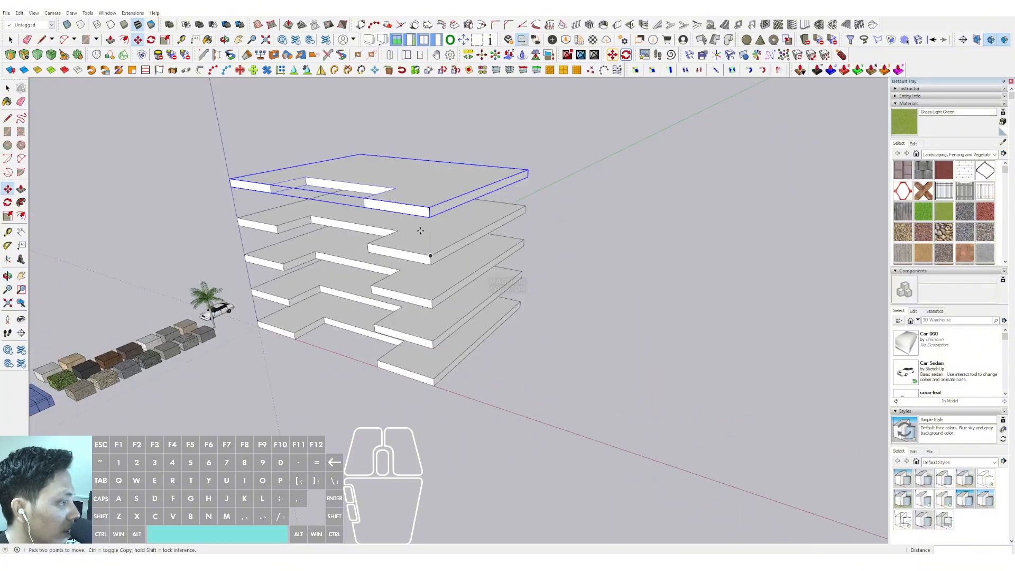
- Make the top two slabs unique and push their right front wing back flush with the notch's recessed edge
scroll(397, 291, up, 2)
right_click(407, 289)
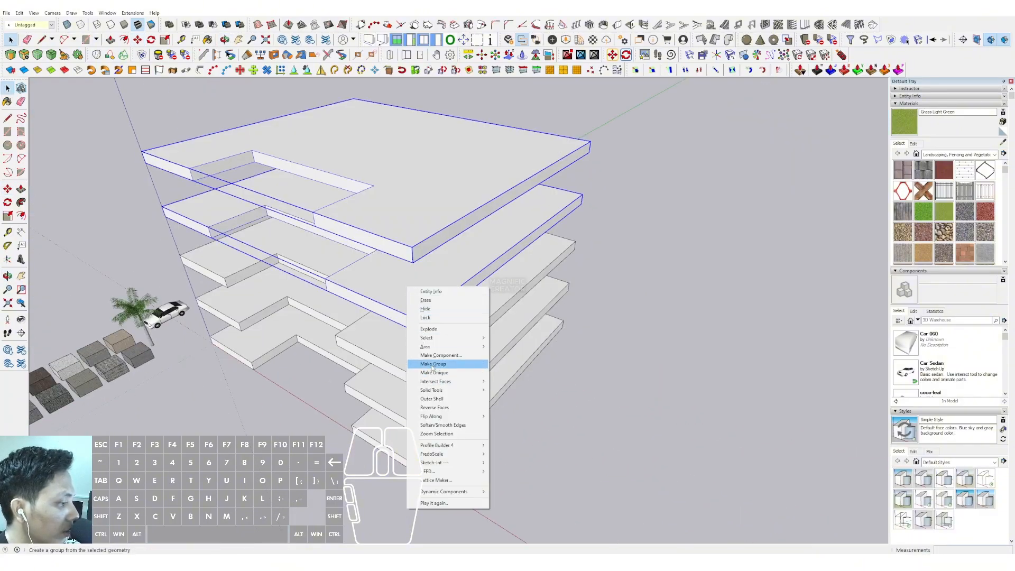
click(447, 366)
double_click(386, 296)
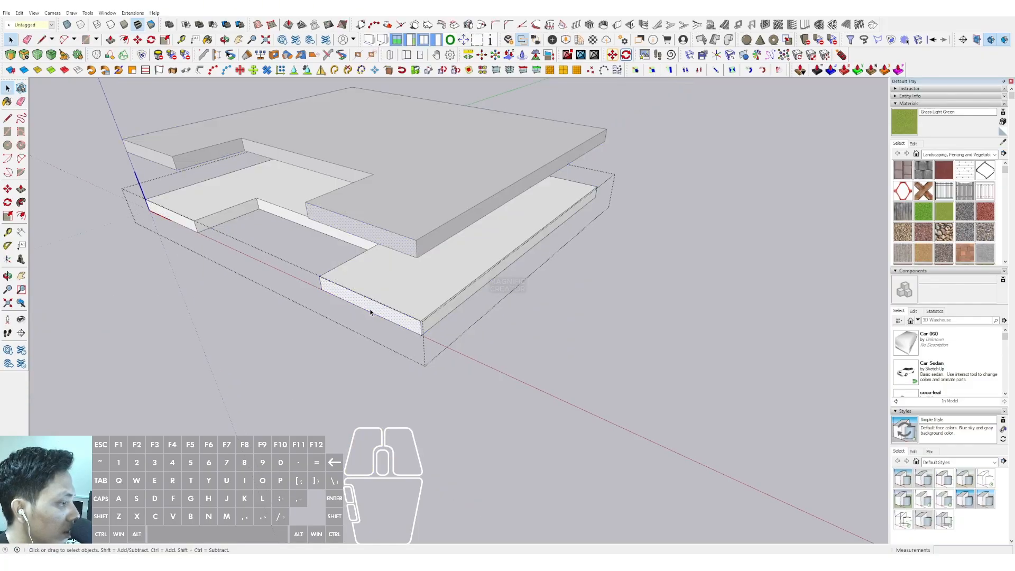
key(space)
middle_drag(274, 214, 313, 257)
scroll(344, 274, down, 5)
click(641, 160)
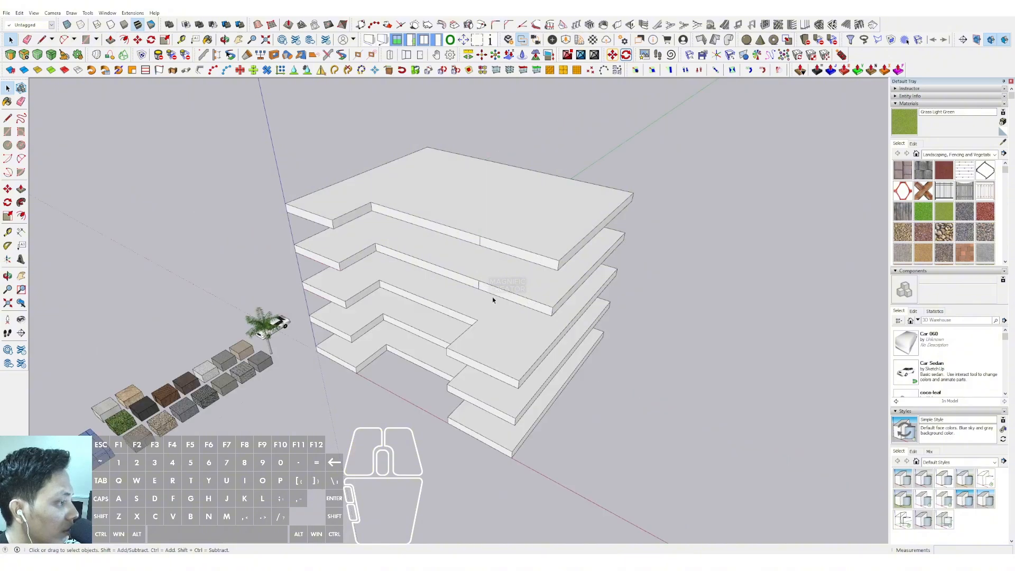
- Push the left front wing of the top two slabs back flush with the recessed front edge
middle_drag(492, 297, 483, 160)
middle_drag(572, 274, 664, 256)
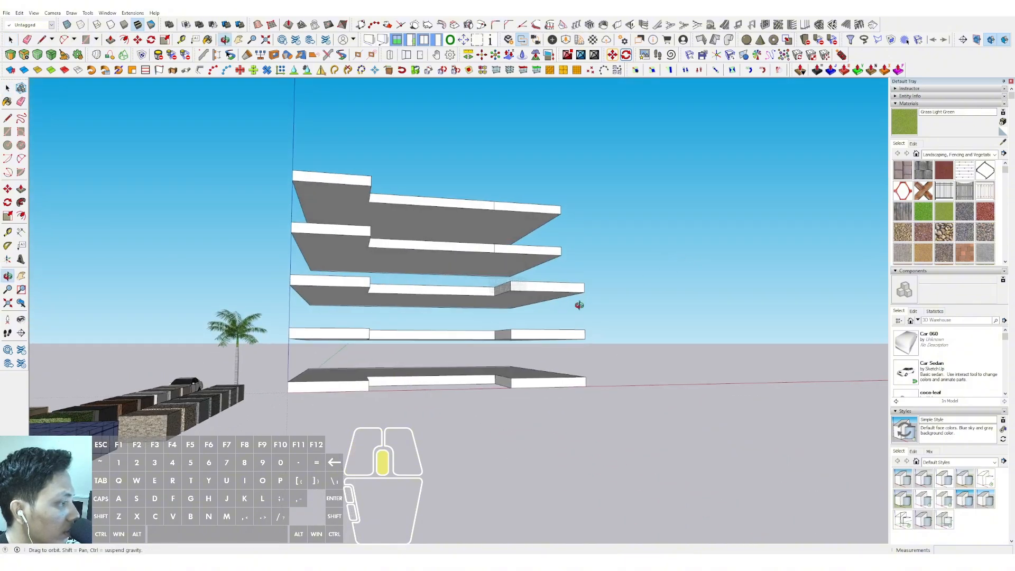
middle_drag(577, 304, 489, 353)
scroll(353, 293, up, 2)
scroll(343, 248, up, 3)
triple_click(328, 224)
key(p)
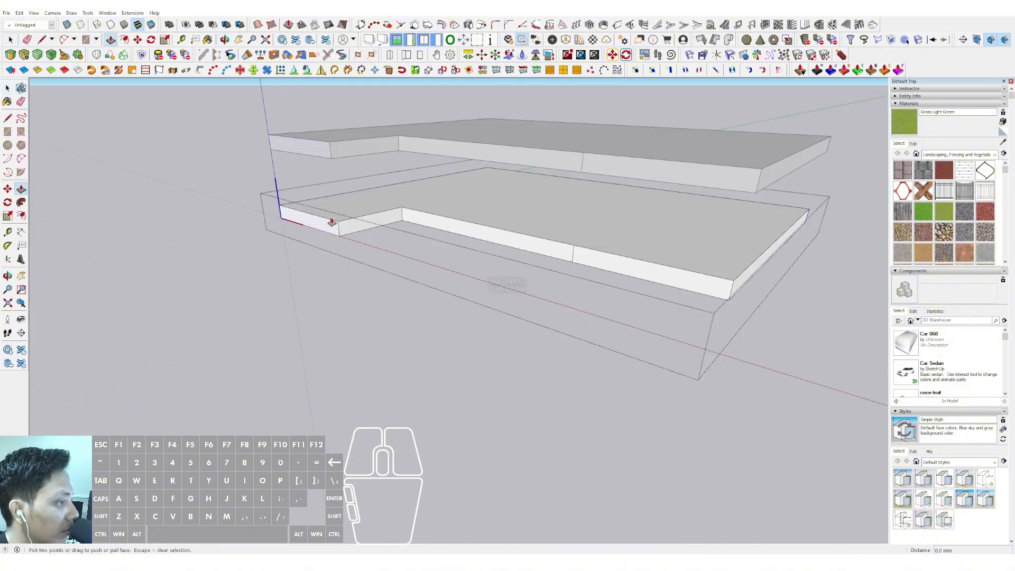
click(331, 219)
scroll(364, 223, up, 2)
key(space)
- Erase the leftover seam edges on the front face of the top two slabs and leave component editing
scroll(467, 222, down, 3)
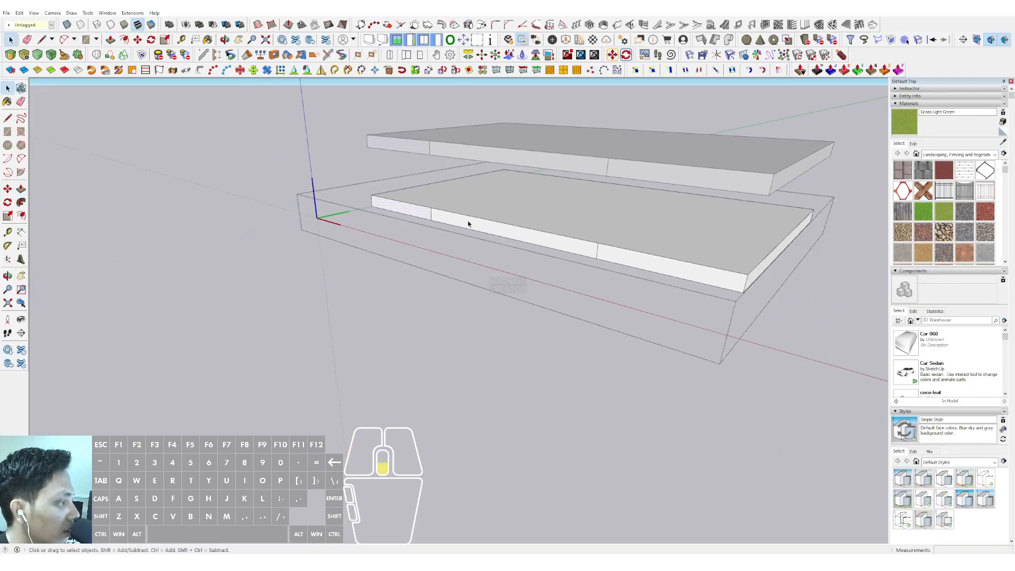
scroll(544, 241, up, 1)
key(e)
scroll(404, 208, up, 2)
click(403, 208)
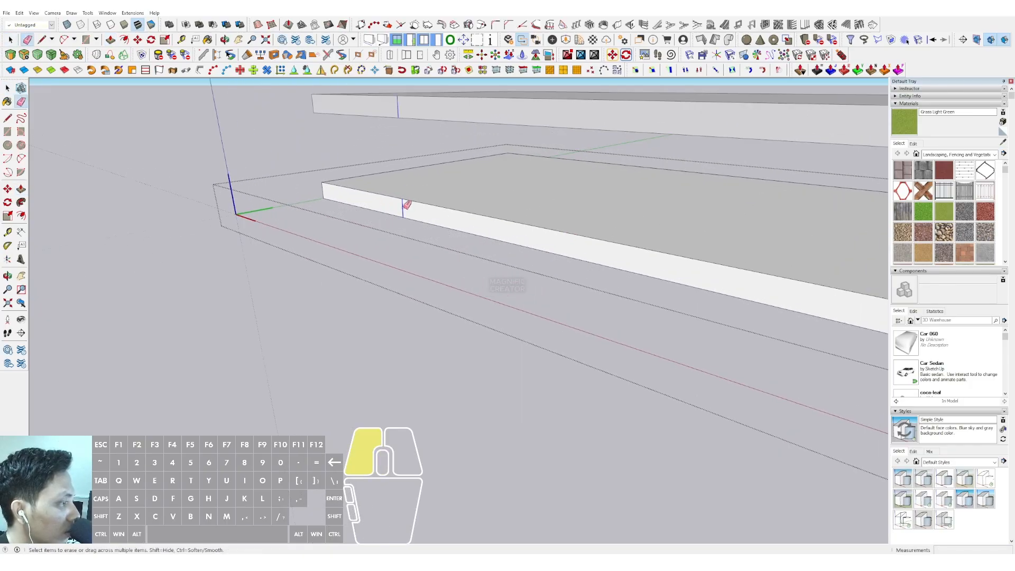
key(space)
scroll(393, 210, down, 4)
click(177, 177)
- Push the right end of the top two slabs inward to the midpoint of the right wing's front edge below
scroll(445, 300, down, 3)
middle_drag(445, 300, 544, 267)
triple_click(557, 241)
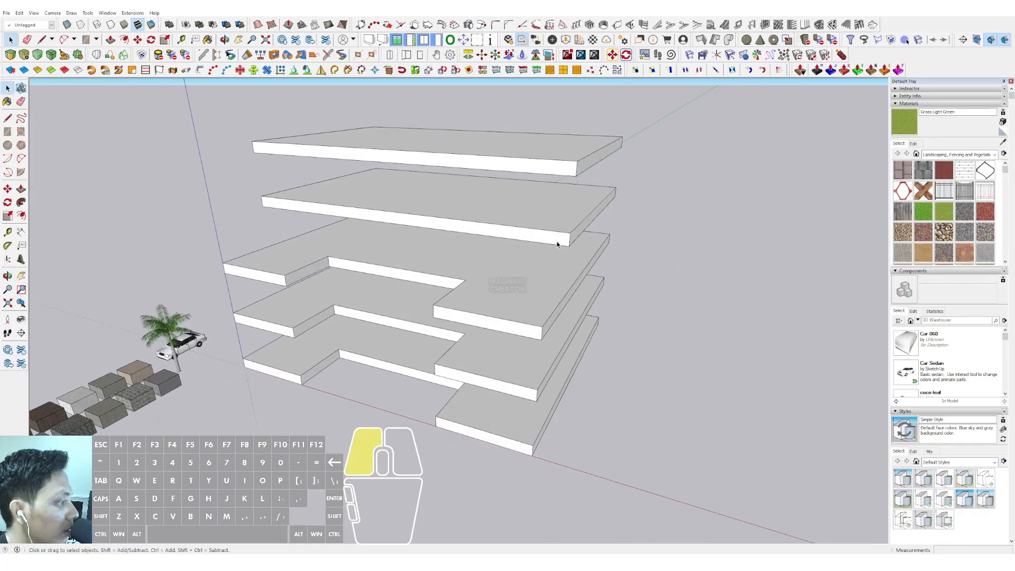
drag(545, 182, 679, 342)
key(p)
click(569, 238)
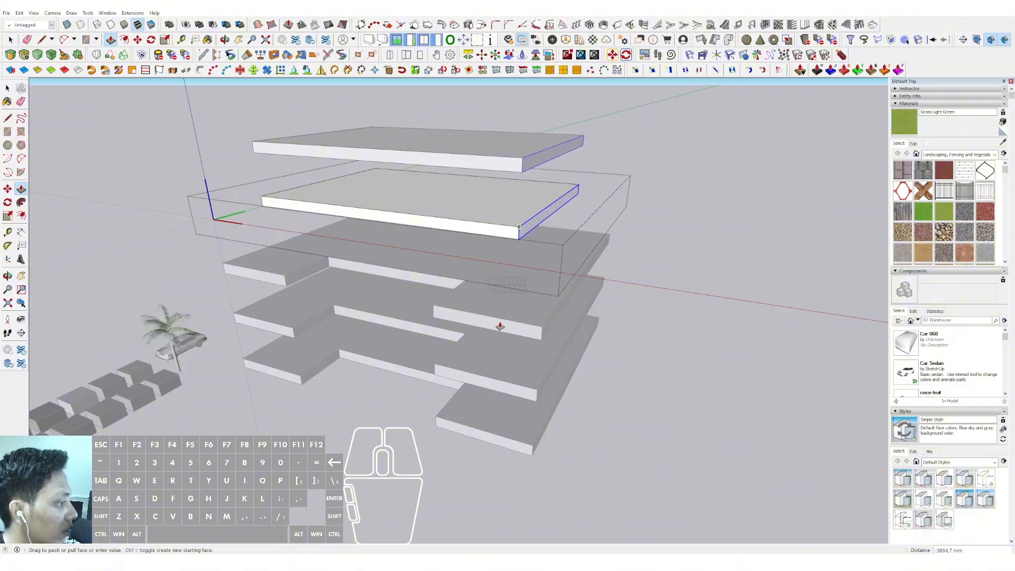
click(485, 318)
key(space)
- Push the left end of the top two slabs inward to the midpoint of the left wing's front edge below
middle_drag(485, 318, 341, 221)
drag(367, 232, 391, 252)
key(p)
click(346, 194)
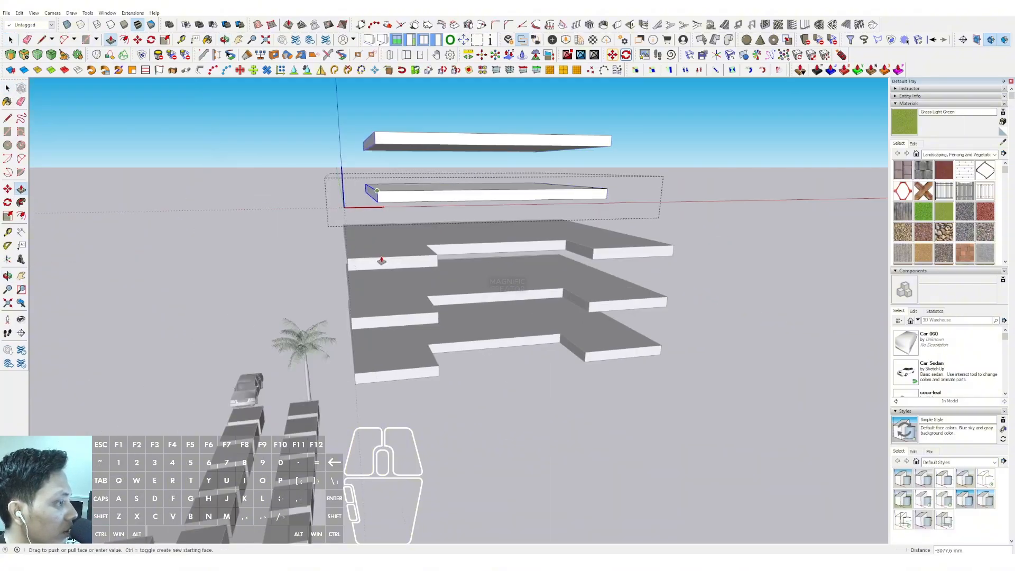
click(392, 260)
middle_drag(391, 260, 350, 178)
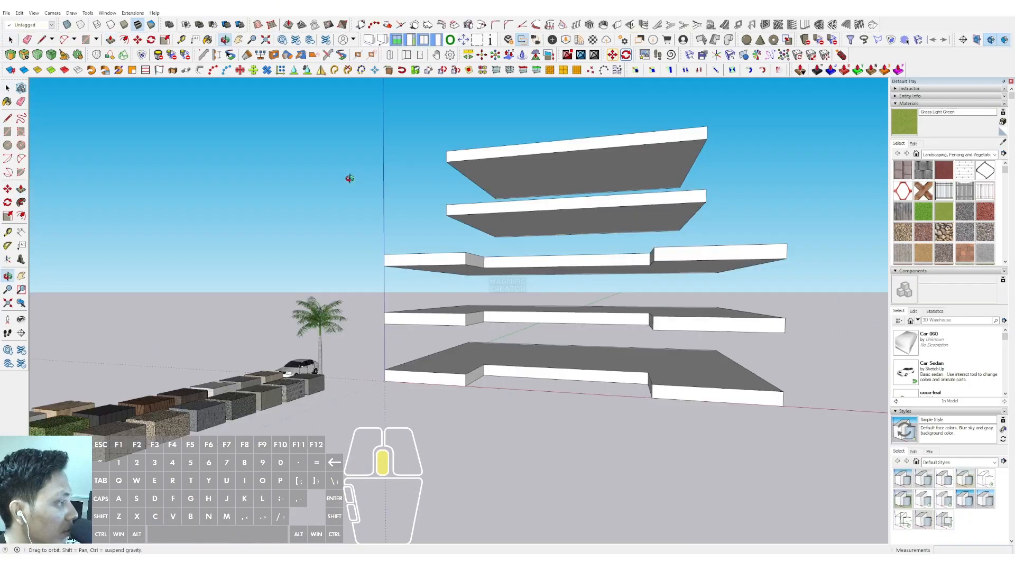
- Draw a small column footprint, about 800 by 920 mm, at the back-left corner of the top slab
middle_drag(550, 230, 364, 273)
click(8, 132)
scroll(420, 197, up, 4)
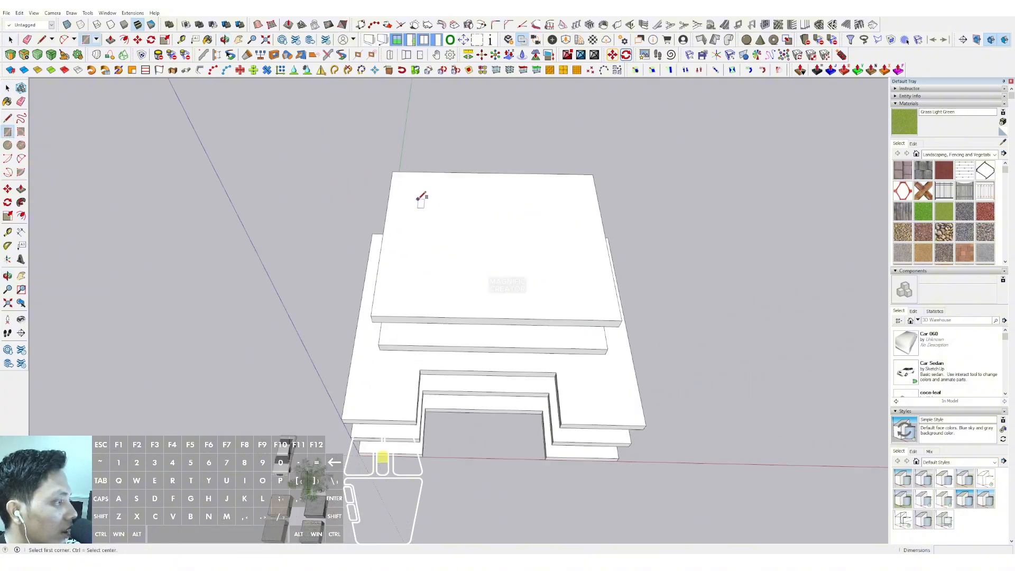
scroll(412, 177, up, 2)
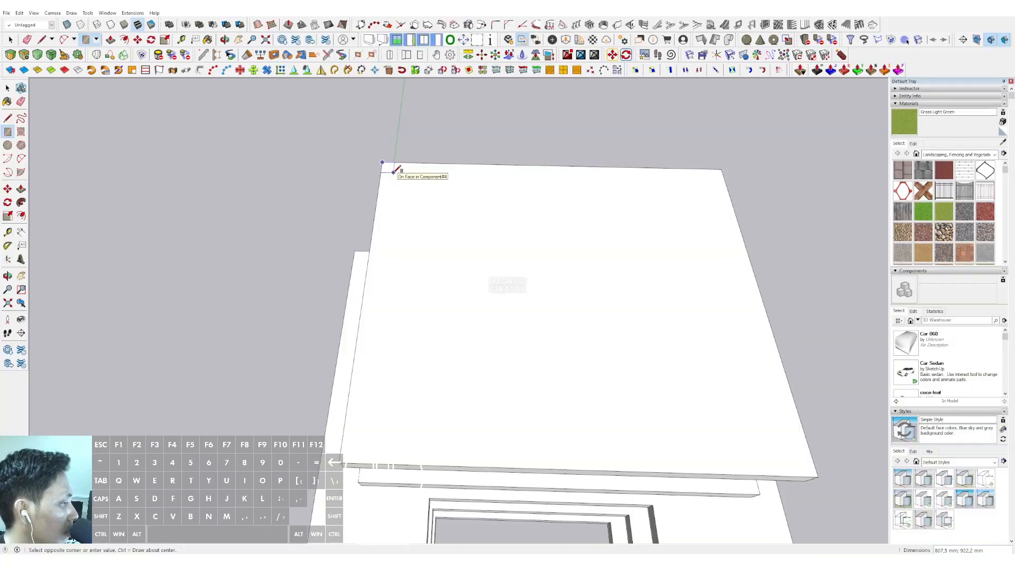
click(391, 172)
- Extrude the column footprint down 11000 mm through the top two slabs to the third slab
key(v)
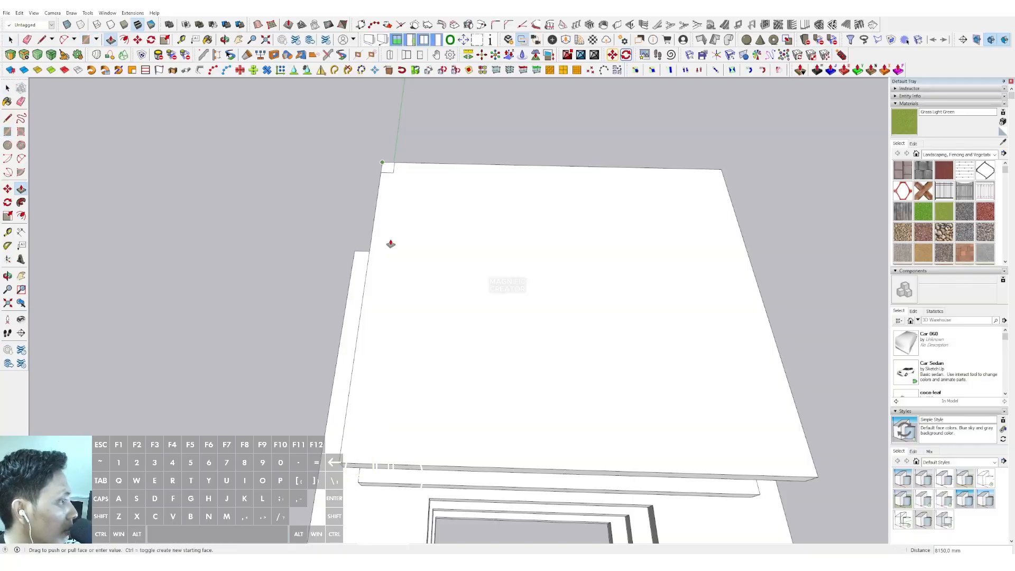
scroll(379, 325, down, 3)
middle_drag(379, 324, 406, 199)
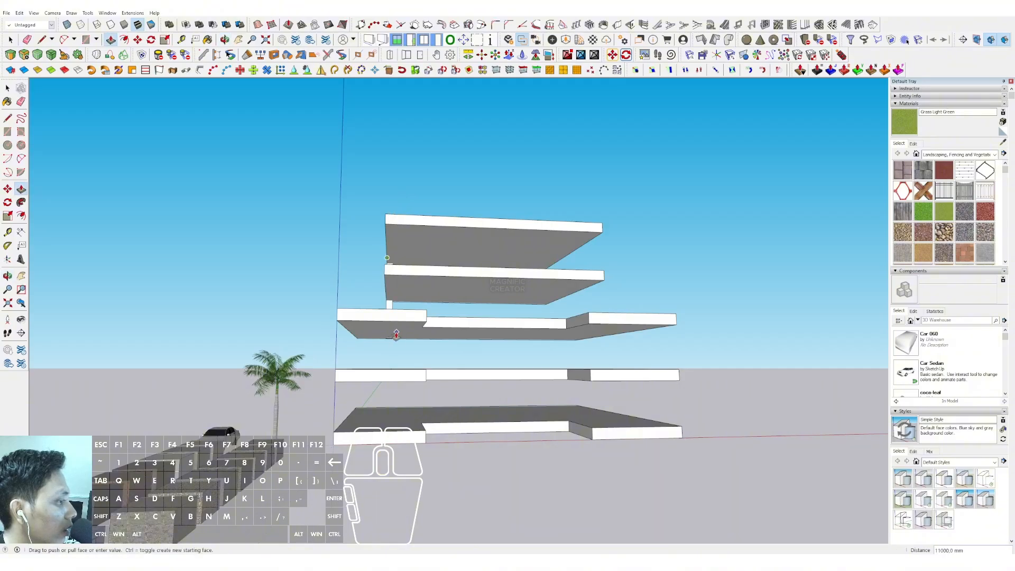
middle_drag(389, 286, 385, 284)
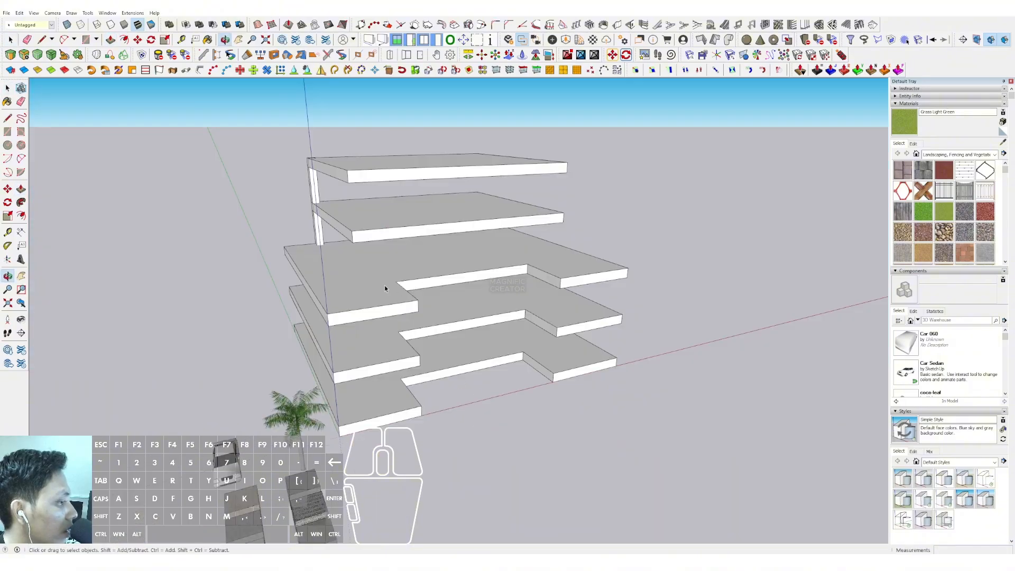
- Group all geometry of the back-left corner column
scroll(362, 290, up, 3)
click(371, 244)
right_click(372, 244)
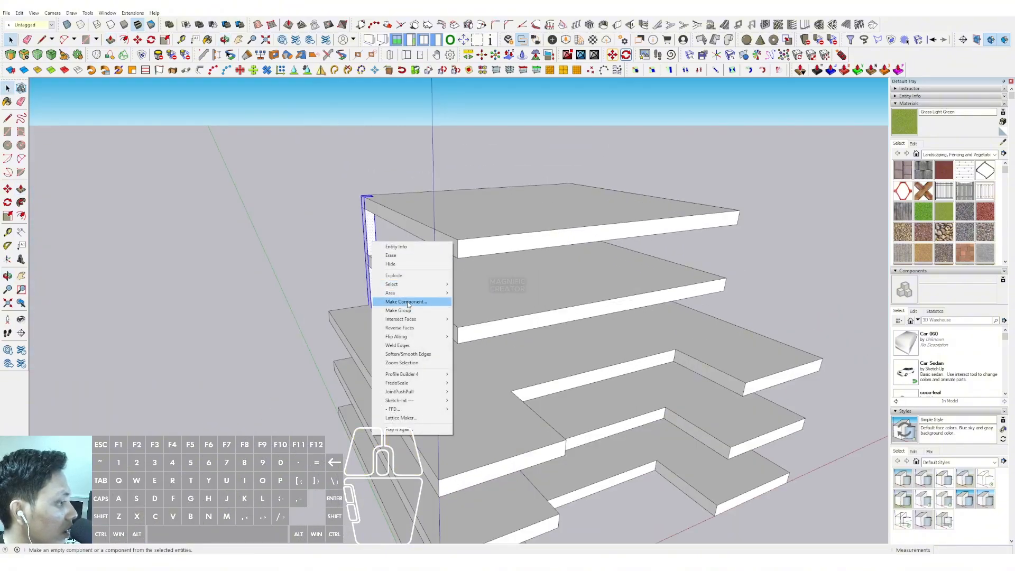
click(407, 309)
scroll(410, 311, up, 2)
shift+middle_drag(409, 310, 415, 278)
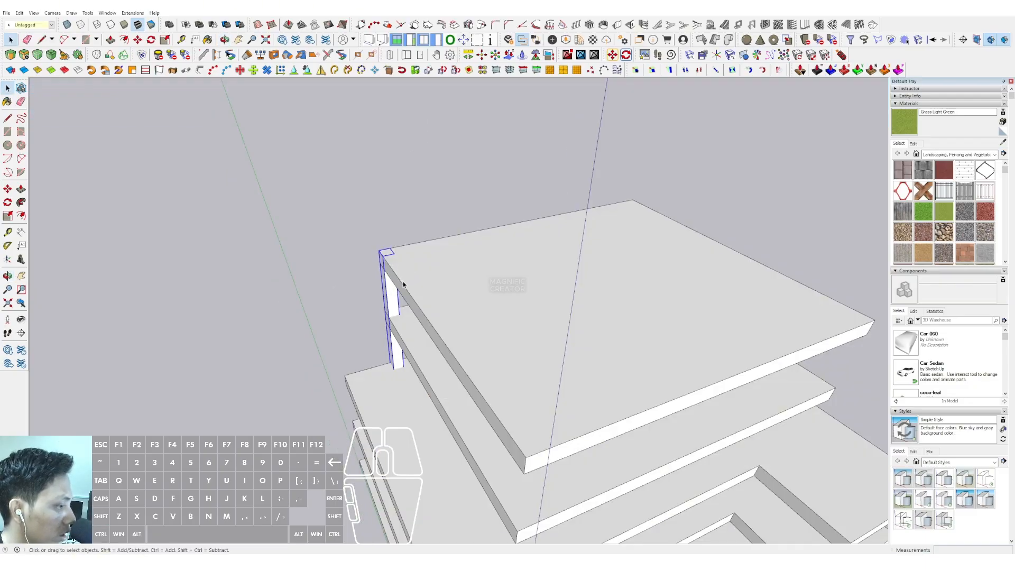
- Convert the back-left corner column into a component with the default settings
scroll(402, 264, up, 2)
key(m)
key(space)
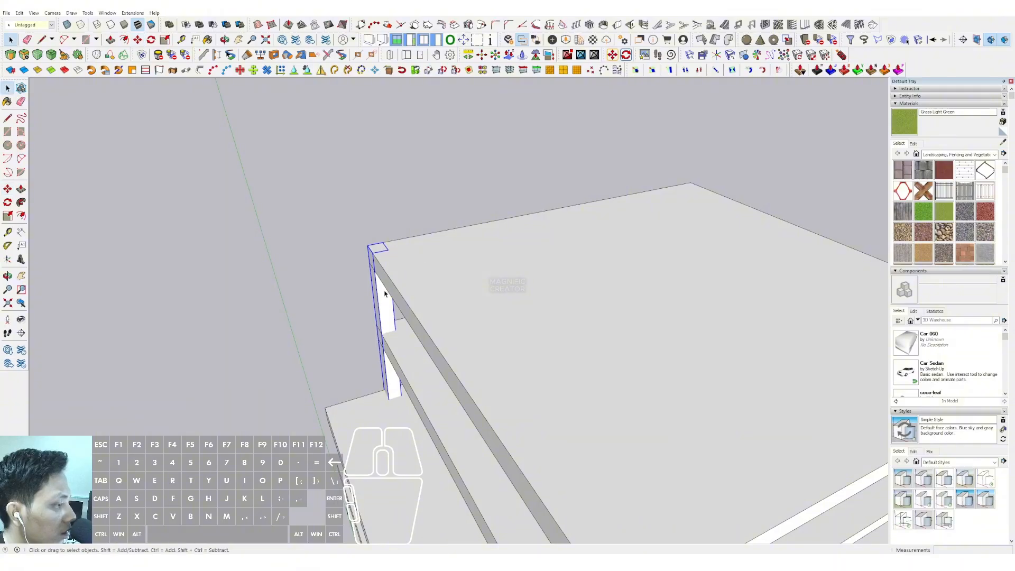
right_click(385, 298)
click(408, 369)
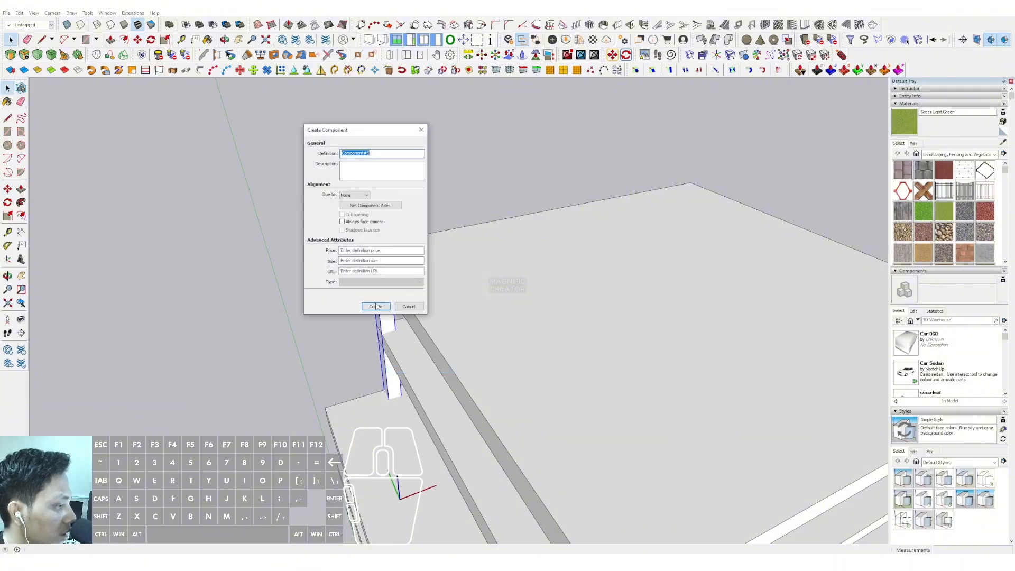
click(380, 307)
- Copy the column to the back-right corner of the top slab, dividing the back edge into 3 equal bays with columns
key(m)
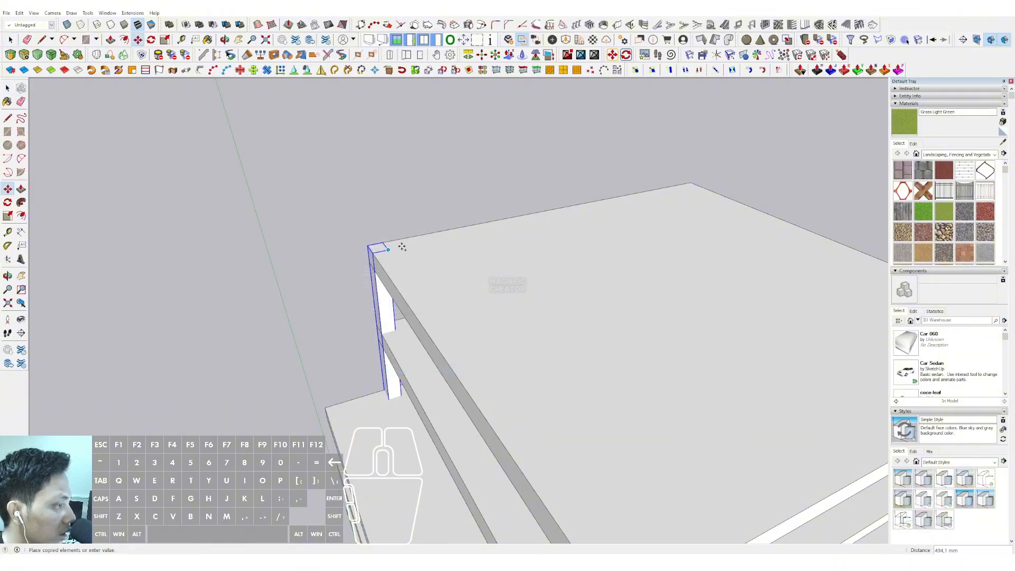
scroll(507, 227, down, 3)
shift+middle_drag(506, 227, 395, 229)
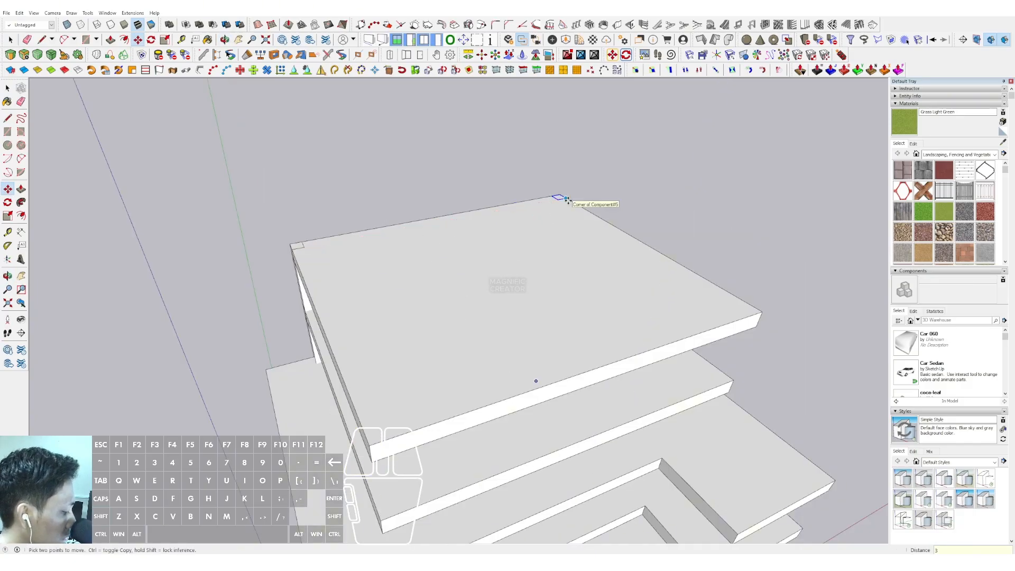
middle_drag(442, 356, 354, 322)
middle_drag(729, 318, 552, 305)
- Copy the row of four back columns to the top slab's front edge with a 2-part division, adding a middle row
drag(642, 277, 348, 274)
mouse_move(465, 291)
middle_down()
mouse_move(358, 358)
mouse_move(616, 344)
mouse_move(597, 349)
middle_up()
key(m)
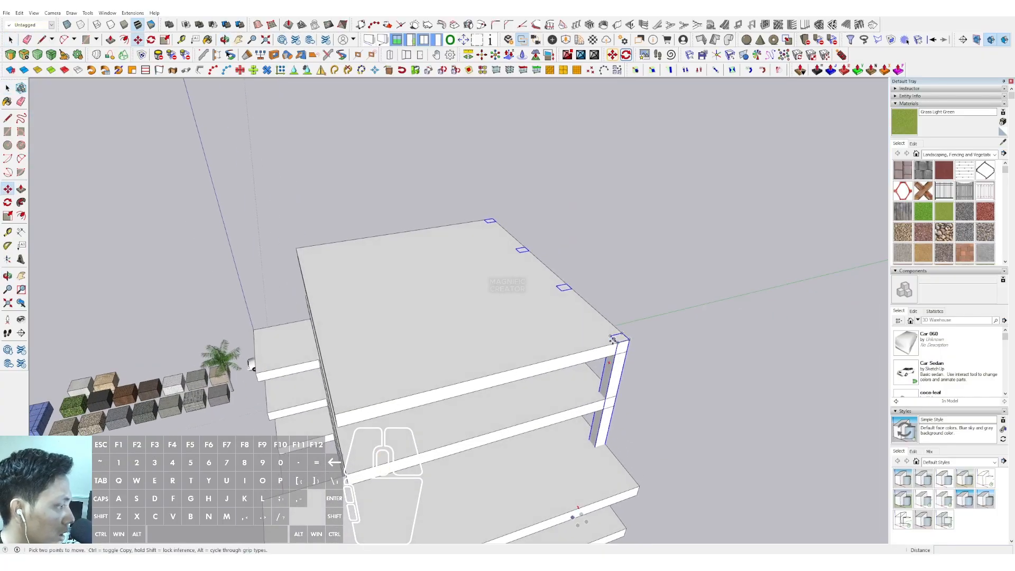
key(ctrl)
click(596, 347)
middle_drag(537, 360, 294, 227)
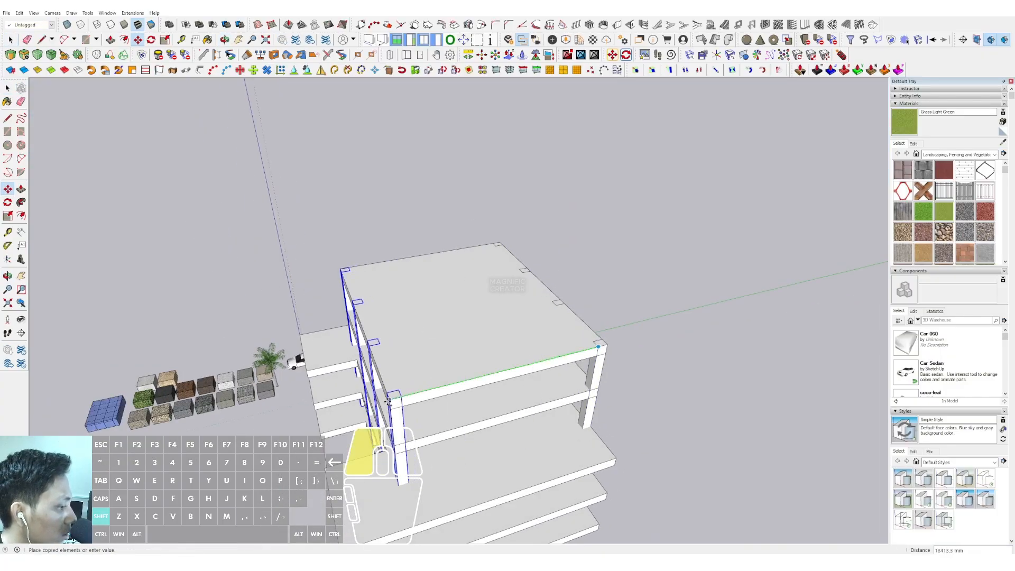
click(387, 402)
key(Return)
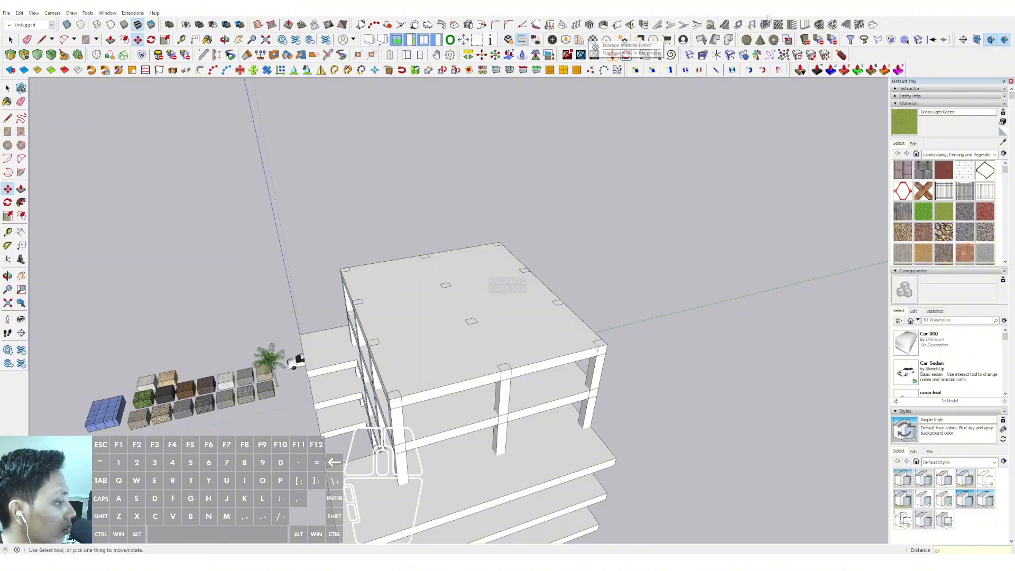
- Copy the three columns along the upper slabs' right side outward to the third slab's right edge
middle_drag(555, 404, 507, 257)
key(space)
scroll(560, 276, up, 3)
click(561, 272)
scroll(492, 324, down, 2)
shift+click(437, 306)
scroll(437, 306, up, 2)
key(m)
middle_drag(437, 307, 599, 323)
key(ctrl)
click(449, 312)
shift+click(498, 343)
- Make the three copied columns unique from the other column components
key(space)
scroll(449, 323, down, 3)
scroll(555, 294, up, 3)
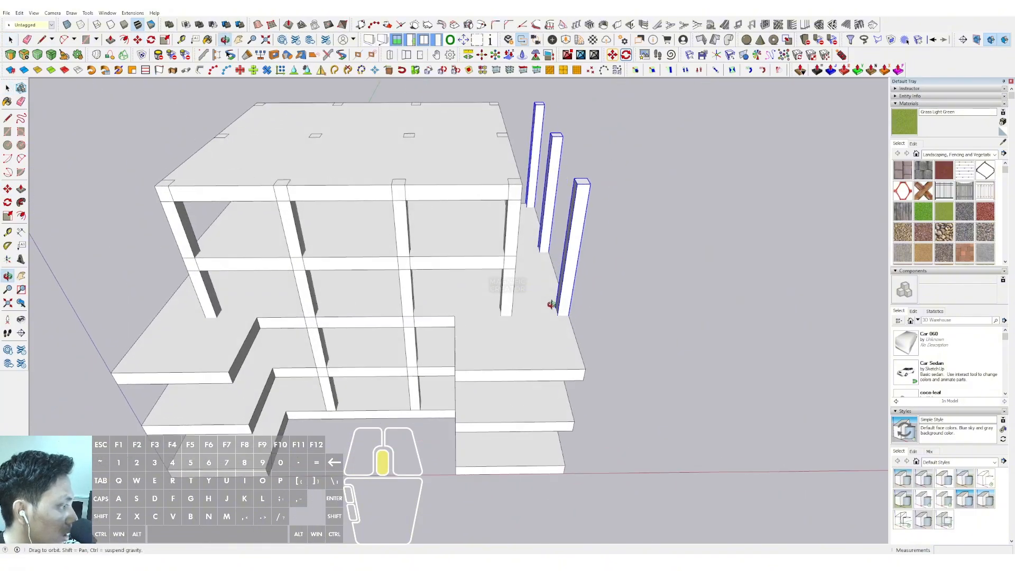
right_click(581, 240)
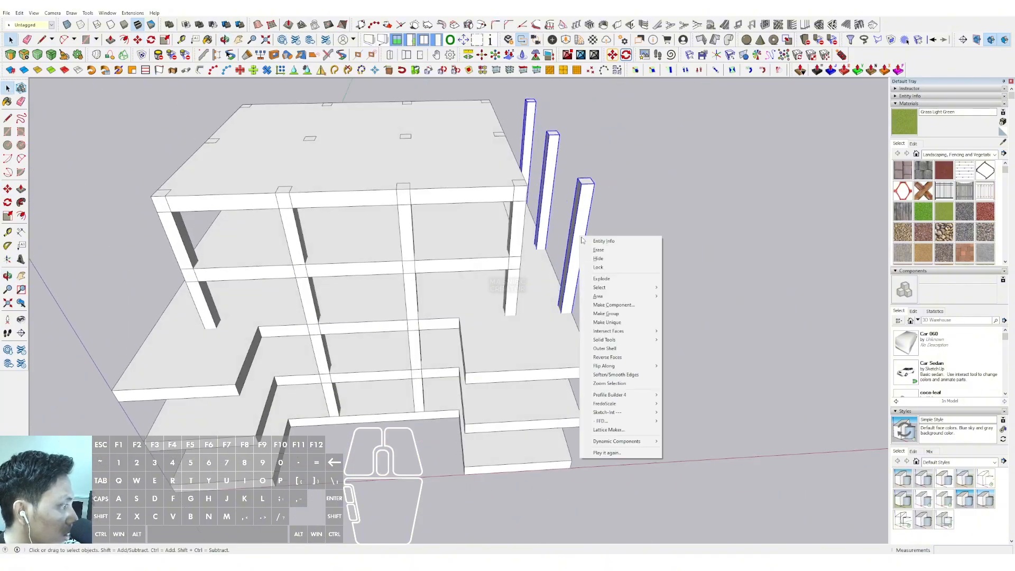
click(598, 323)
- Move the unique column's geometry down inside its component so its top is flush with the third slab
double_click(586, 198)
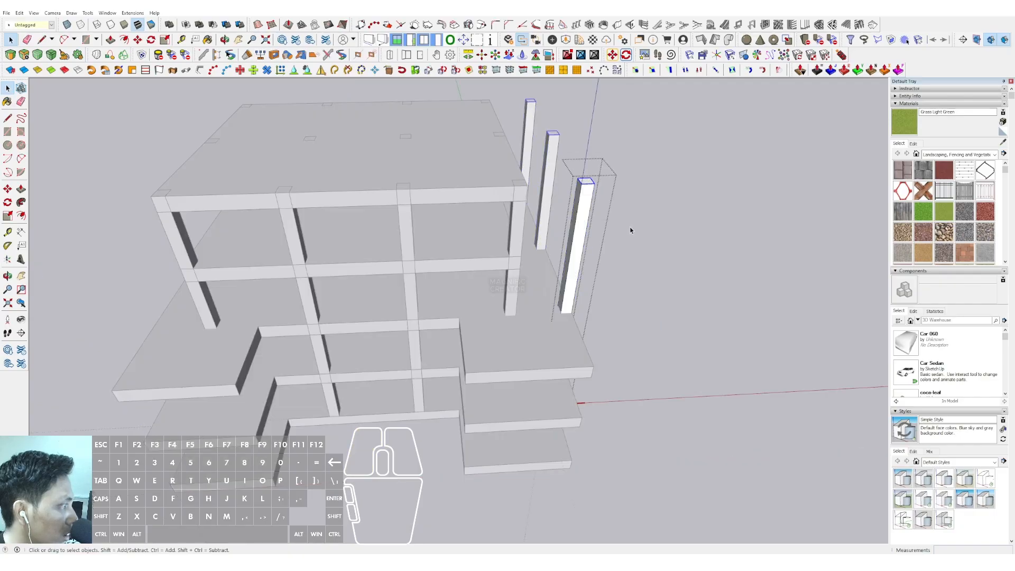
click(591, 185)
click(559, 335)
middle_drag(488, 298, 407, 235)
key(space)
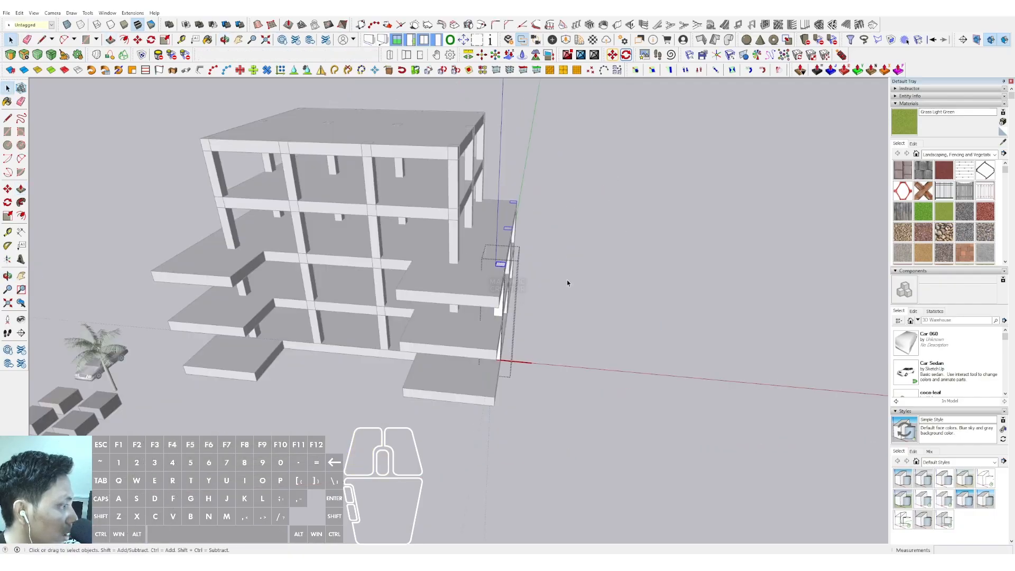
click(567, 280)
- Copy the front column on the third slab's right edge about 5665 mm forward to the right wing's outer front corner
middle_drag(566, 281, 347, 319)
scroll(467, 302, up, 2)
click(467, 301)
middle_drag(468, 301, 467, 310)
click(468, 314)
scroll(468, 316, up, 1)
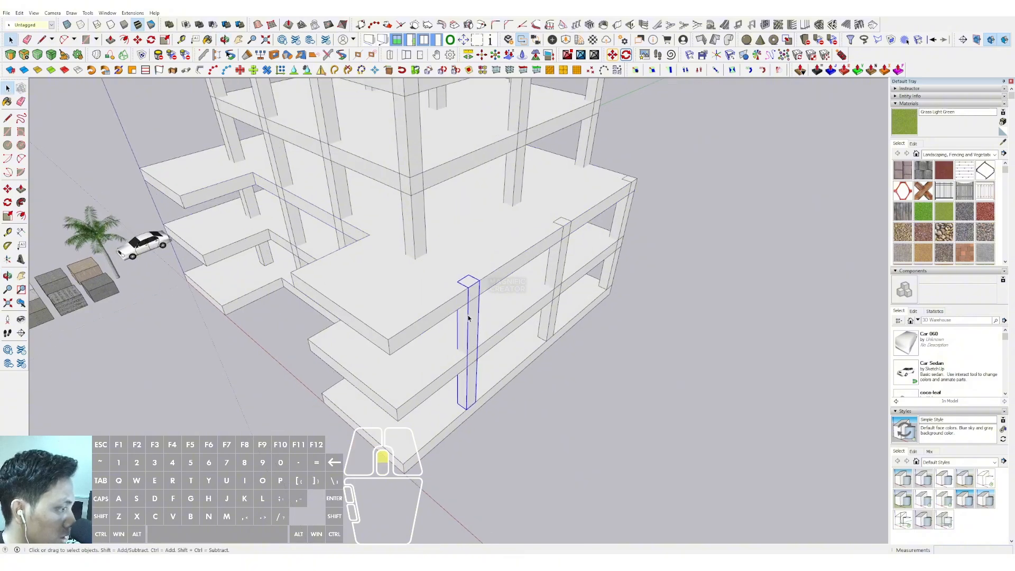
scroll(467, 317, up, 1)
key(m)
click(467, 299)
key(ctrl)
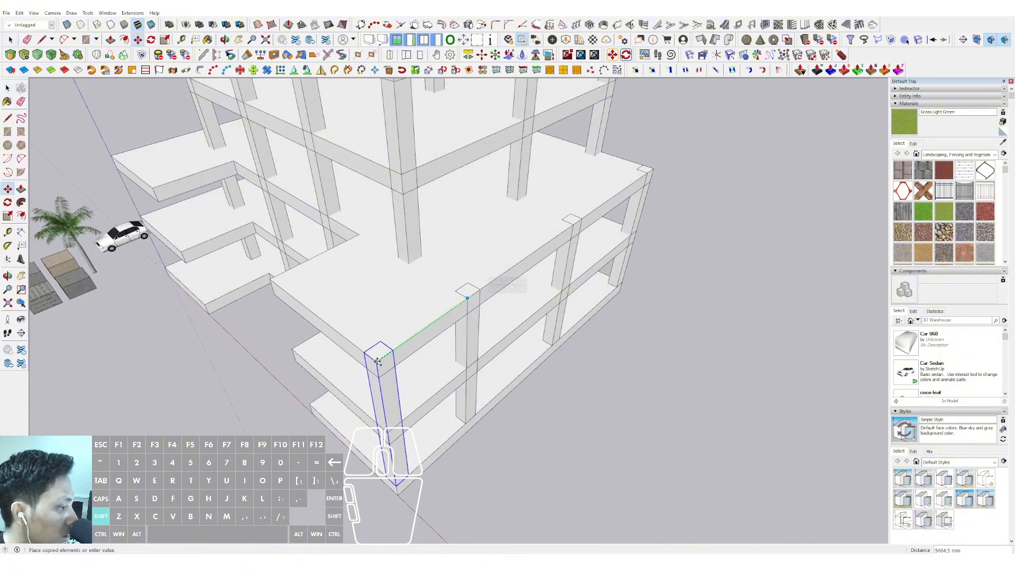
shift+click(377, 362)
- Copy the right wing's corner column along the wing's front edge, aligned with the upper building's front-right corner column
scroll(384, 329, down, 2)
middle_drag(384, 330, 582, 366)
scroll(555, 370, up, 3)
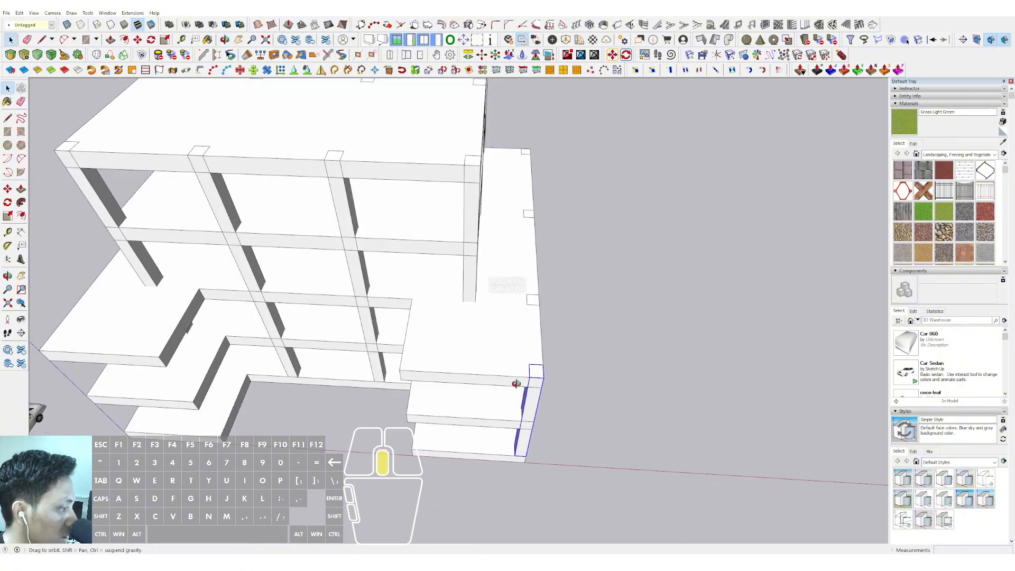
key(m)
click(544, 372)
key(ctrl)
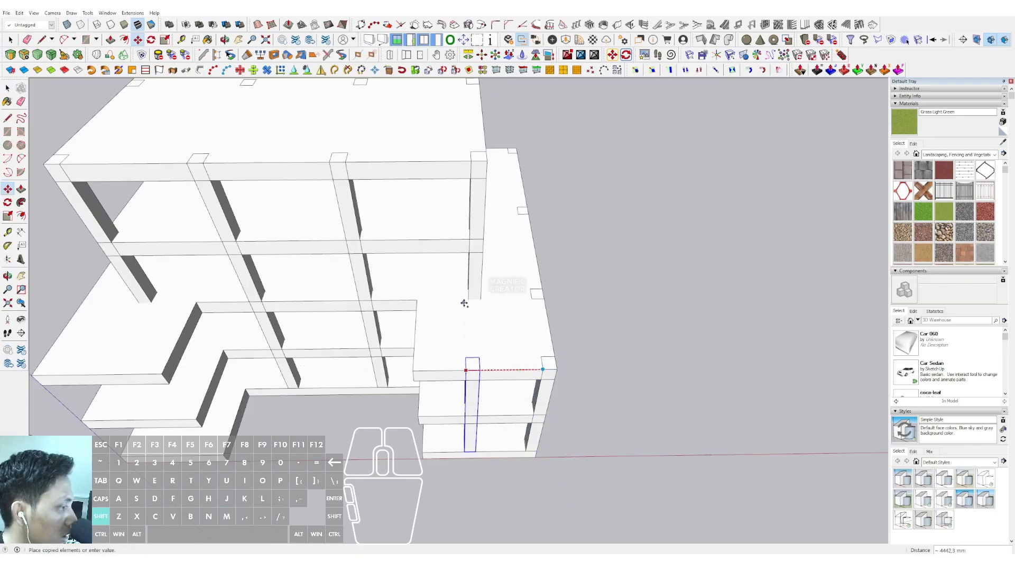
scroll(484, 311, up, 2)
shift+click(553, 119)
- Copy the column to the right wing's inner front corner and to the inner corner of the notch behind it
key(space)
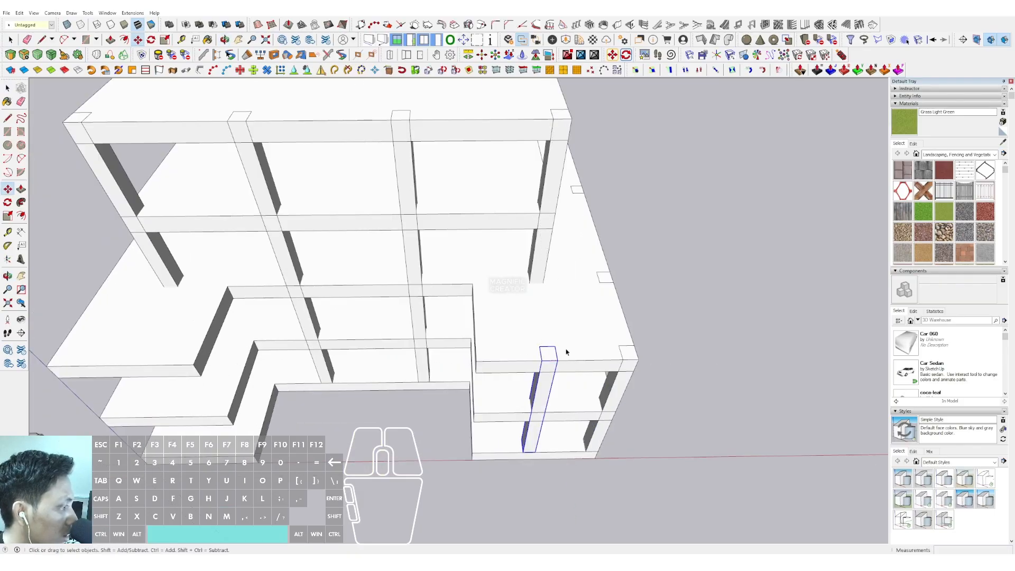
scroll(565, 351, down, 4)
mouse_move(562, 350)
shift+middle_down()
mouse_move(544, 341)
mouse_move(573, 350)
shift+middle_up()
scroll(573, 350, up, 4)
key(m)
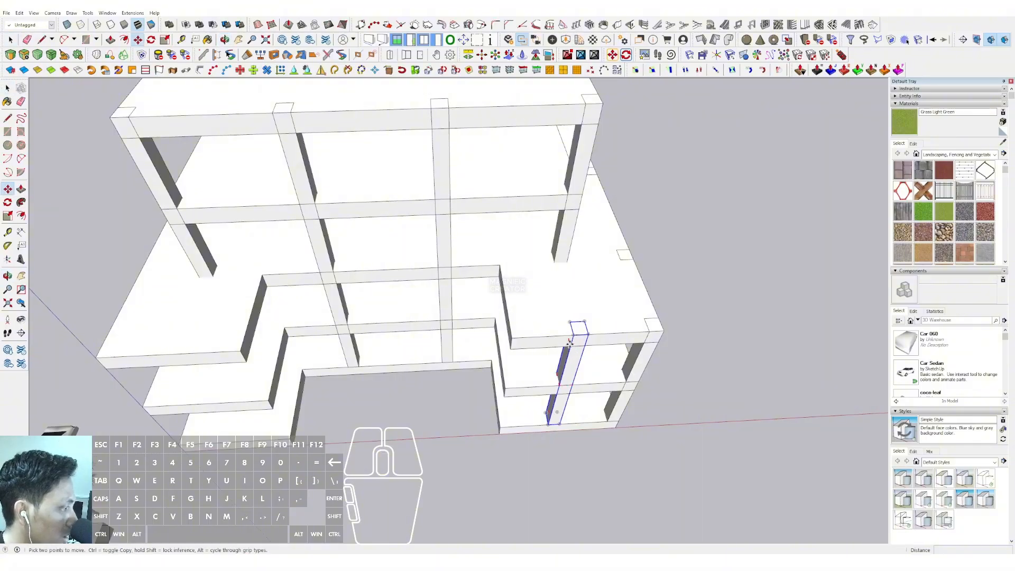
key(shift)
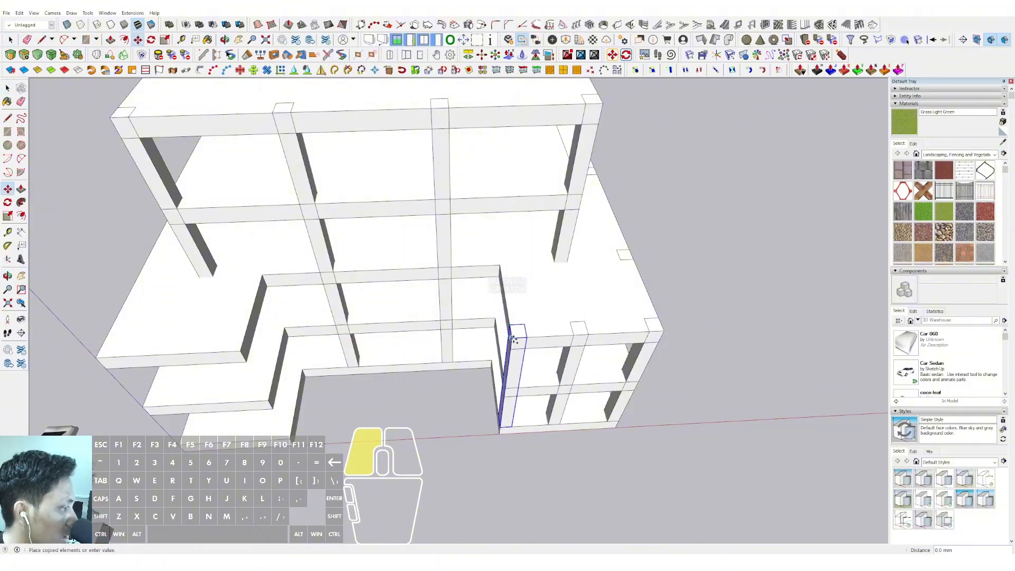
click(500, 263)
key(space)
scroll(502, 264, down, 5)
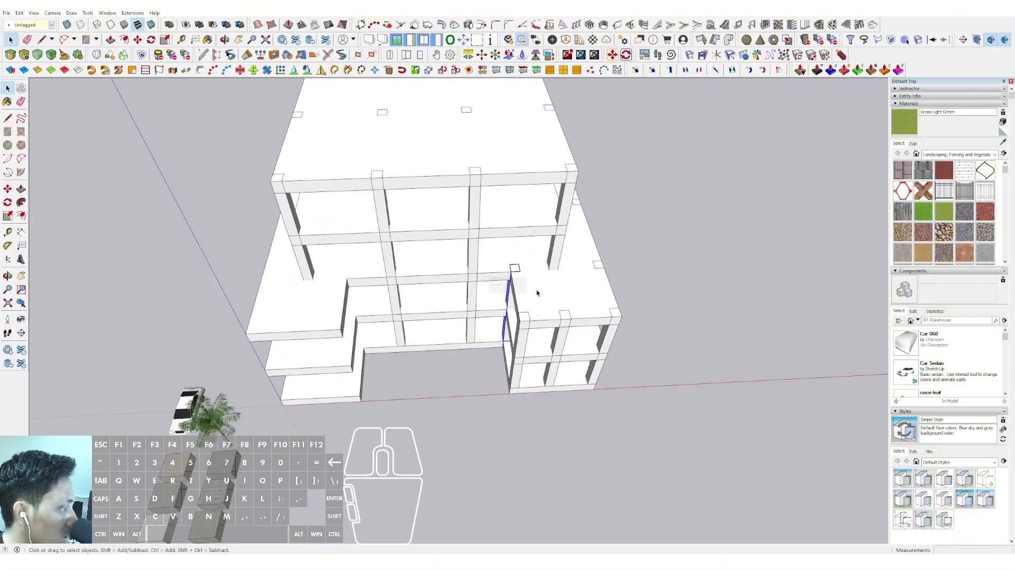
- Copy the notch's right inner corner column across to the opposite inner corner at the left wing
scroll(511, 268, up, 5)
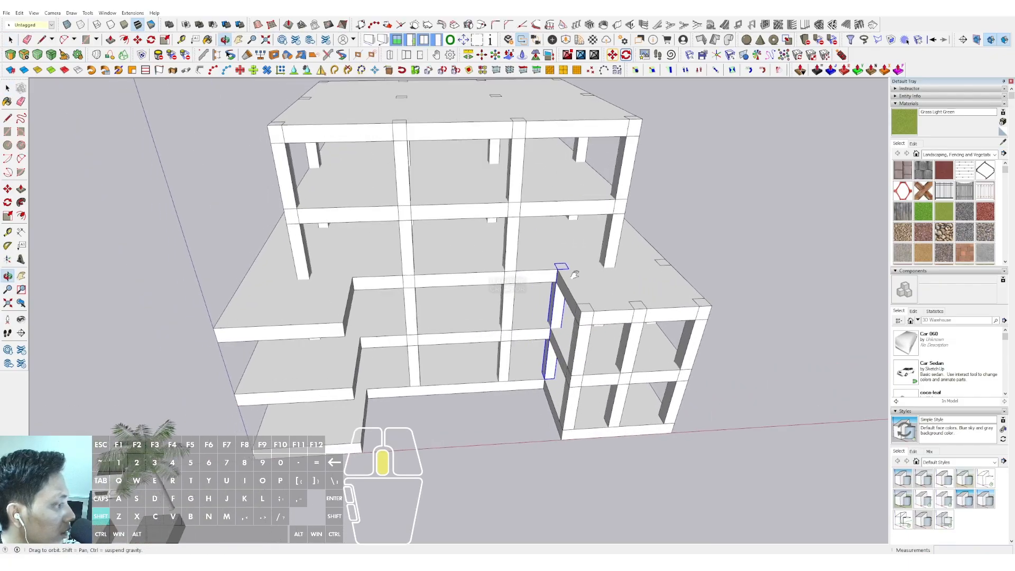
key(m)
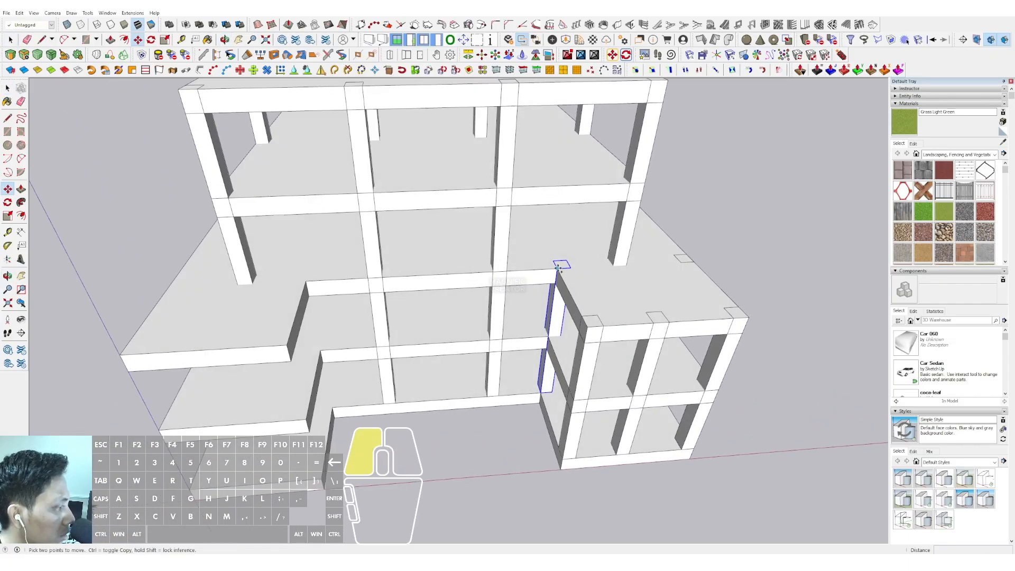
click(558, 268)
scroll(319, 281, up, 1)
click(309, 281)
scroll(307, 285, down, 1)
shift+middle_drag(304, 292, 455, 329)
click(438, 279)
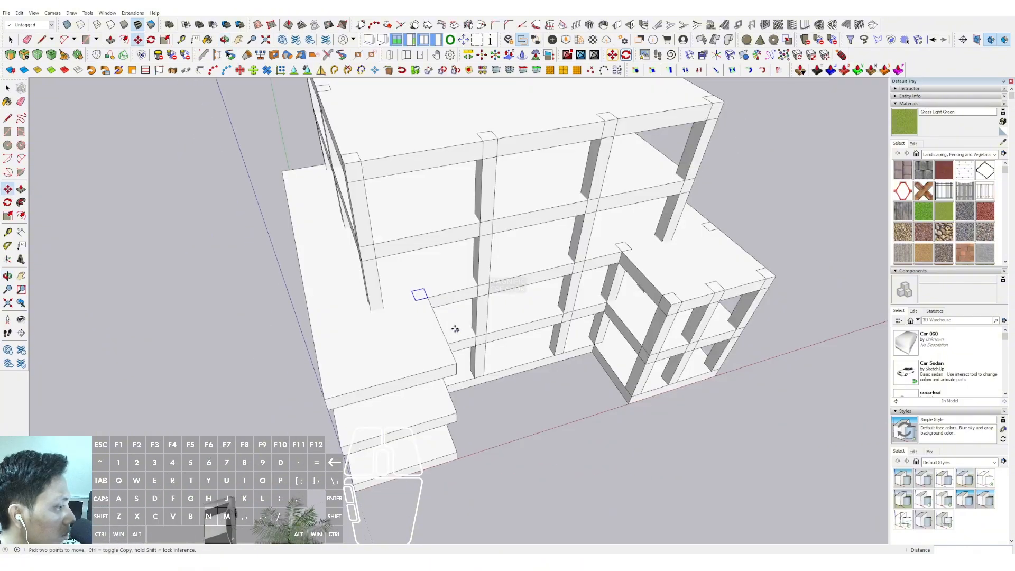
- Copy the left notch column to the left wing's inner and outer front corners
key(ctrl)
click(427, 298)
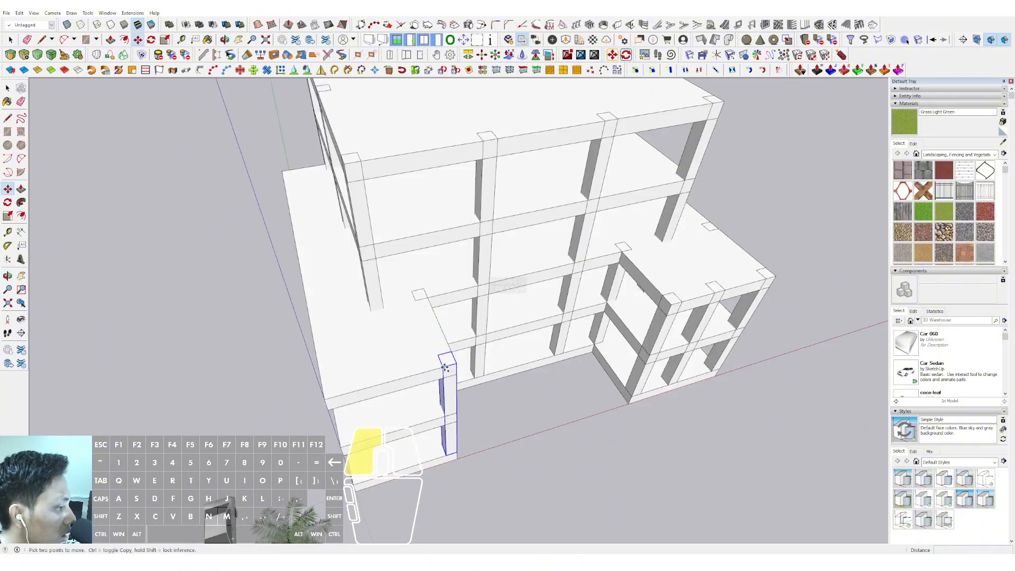
click(443, 367)
middle_drag(326, 400, 462, 413)
- Copy the left wing's outer corner column along the left edge at three positions aligned with the upper building's columns
shift+click(425, 305)
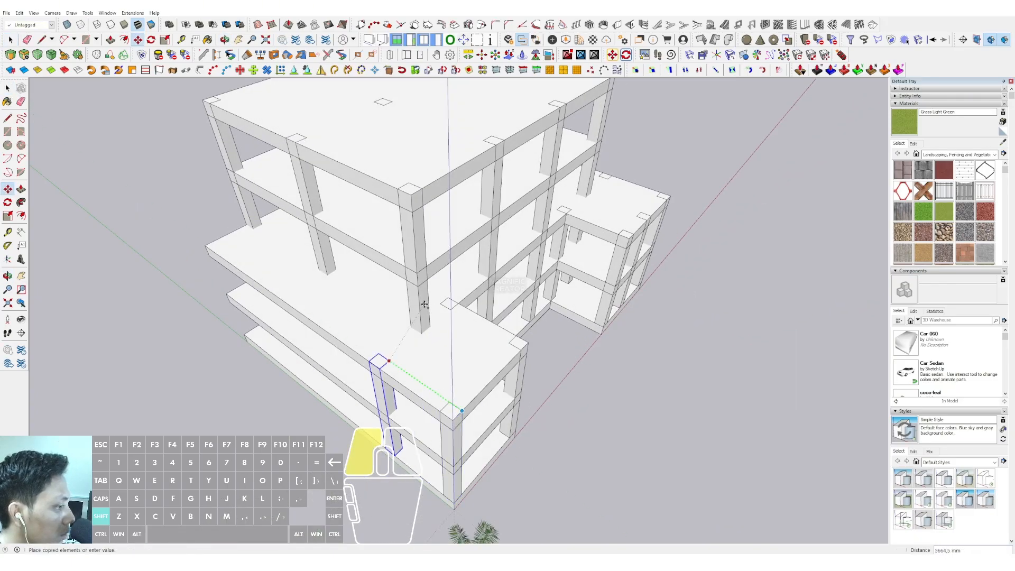
middle_drag(425, 304, 508, 329)
click(515, 358)
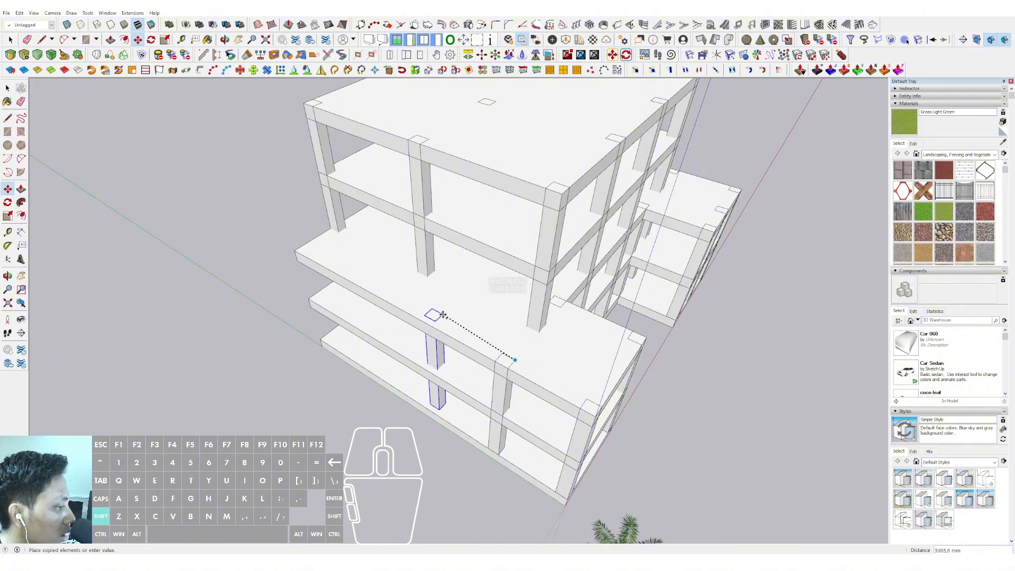
scroll(431, 267, up, 2)
click(390, 302)
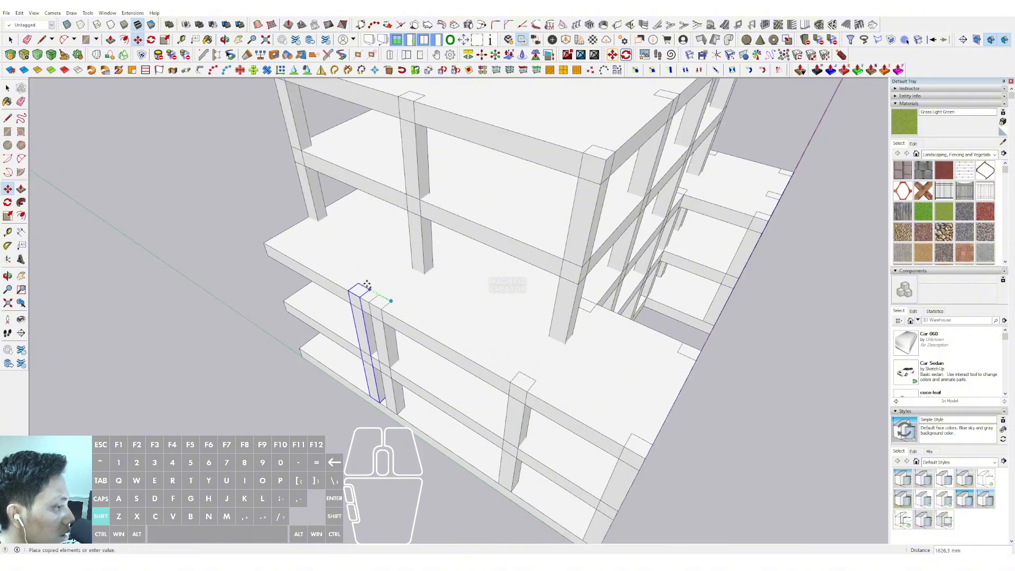
scroll(328, 267, up, 2)
shift+click(314, 203)
key(space)
- Open the third slab for editing and offset its top face outline outward to form an overhanging border
middle_drag(383, 277, 515, 275)
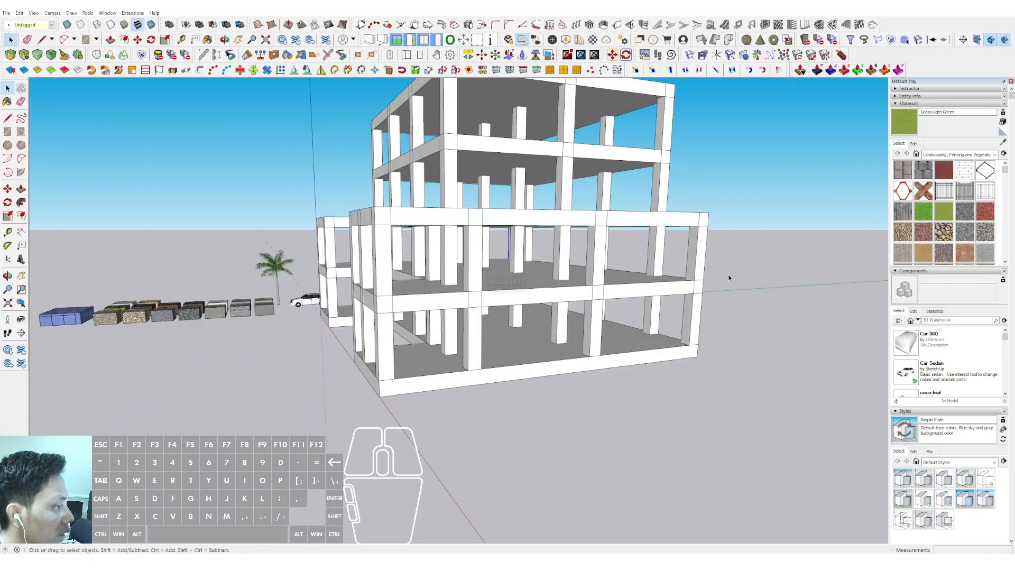
scroll(487, 281, up, 6)
scroll(614, 293, down, 10)
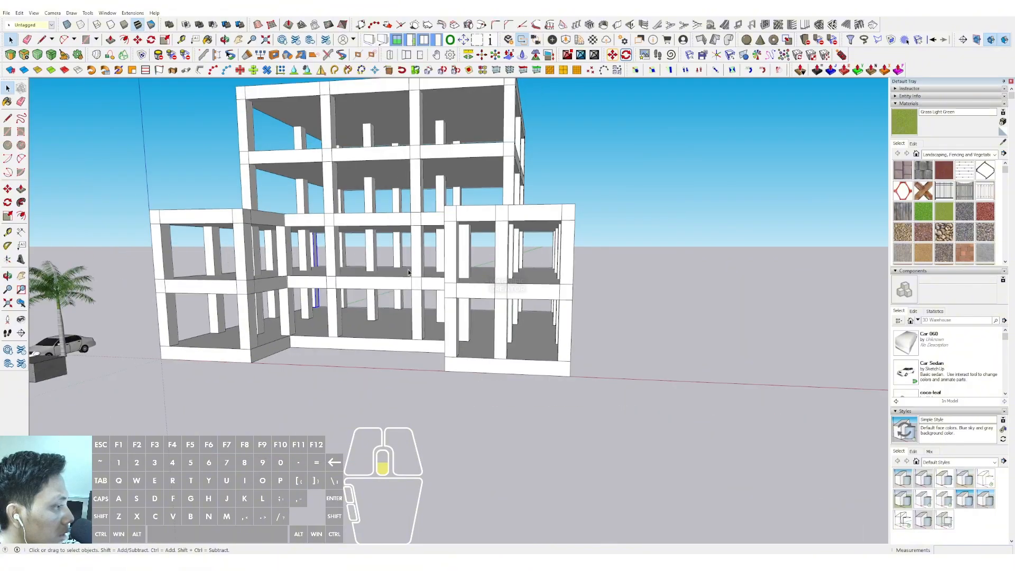
middle_drag(614, 292, 605, 337)
middle_drag(557, 281, 509, 257)
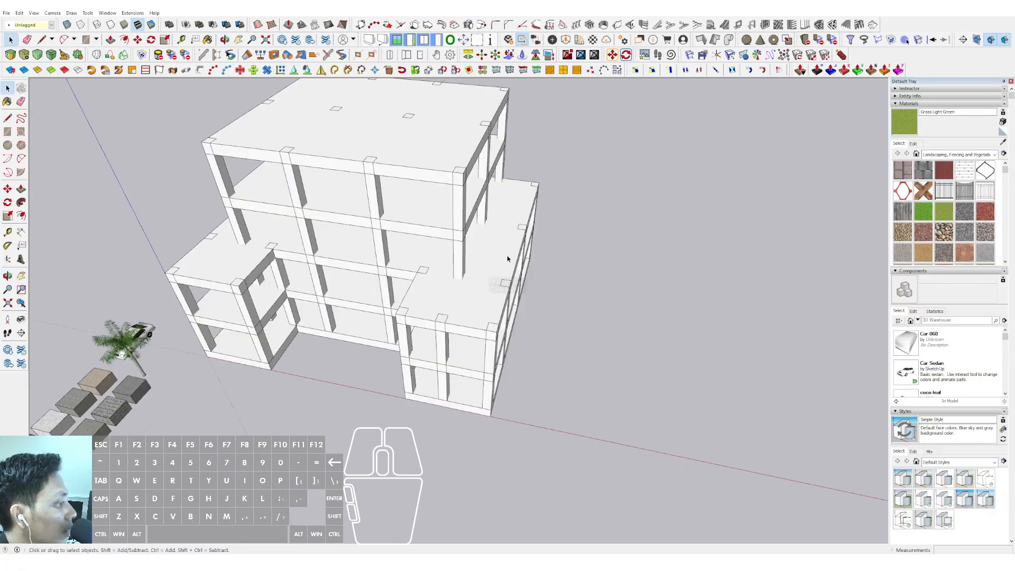
scroll(510, 254, up, 4)
triple_click(510, 246)
scroll(506, 253, up, 2)
scroll(506, 253, up, 3)
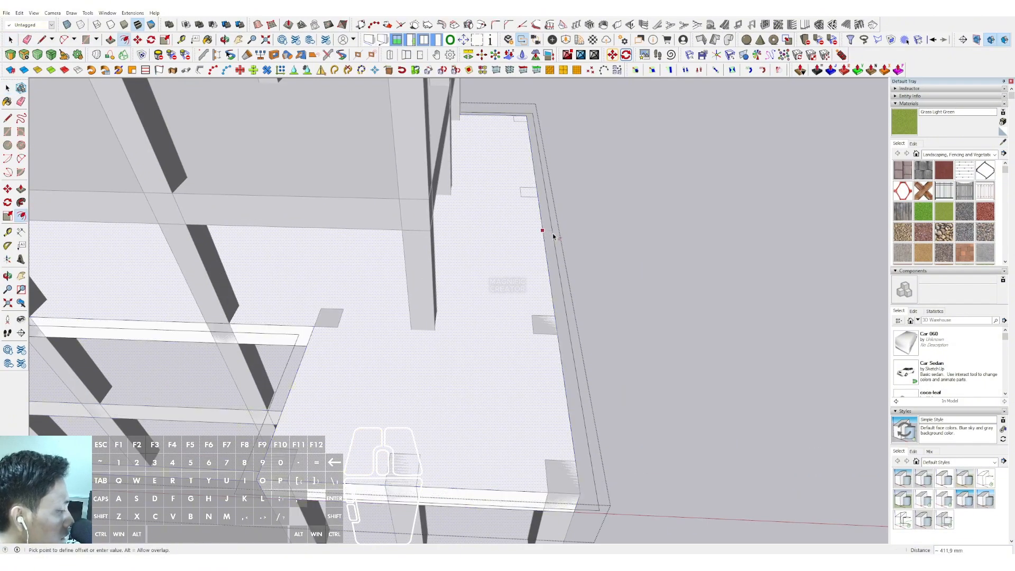
key(Return)
key(space)
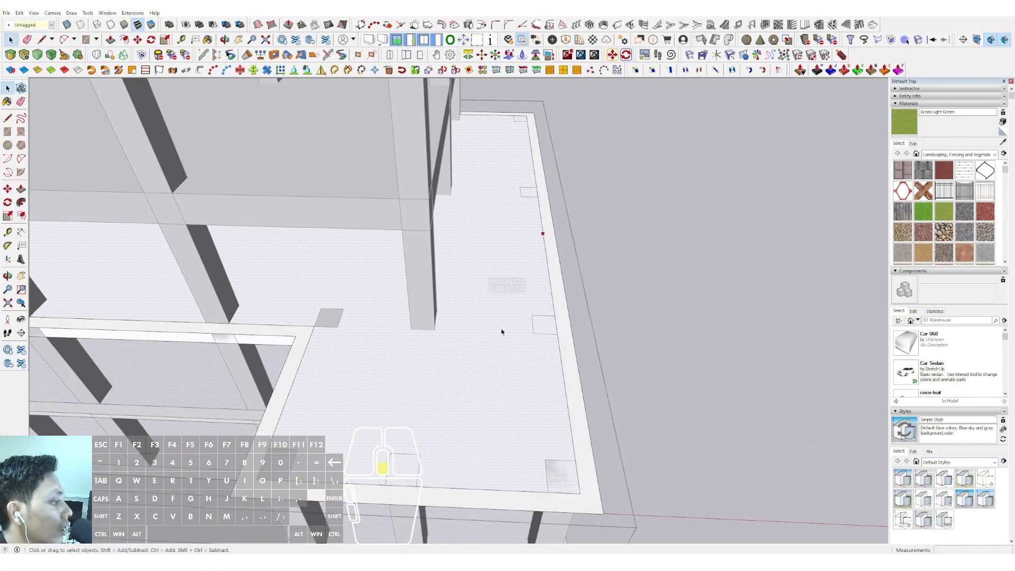
- Push/Pull the third slab's overhanging border to a thickness of 200 mm
scroll(502, 331, down, 5)
middle_drag(503, 331, 506, 259)
scroll(509, 318, up, 4)
middle_drag(509, 318, 518, 210)
scroll(516, 210, up, 4)
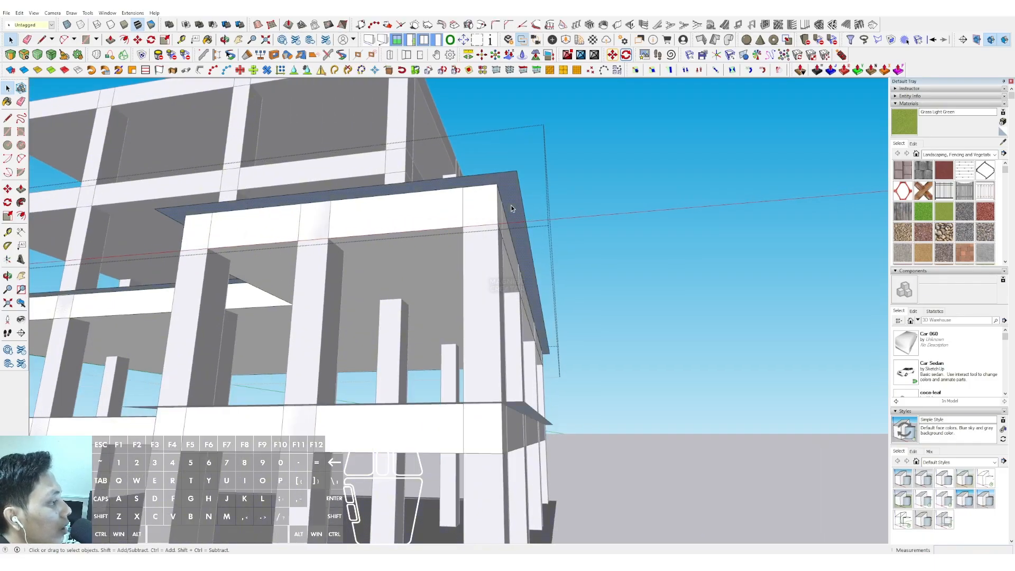
key(p)
click(507, 181)
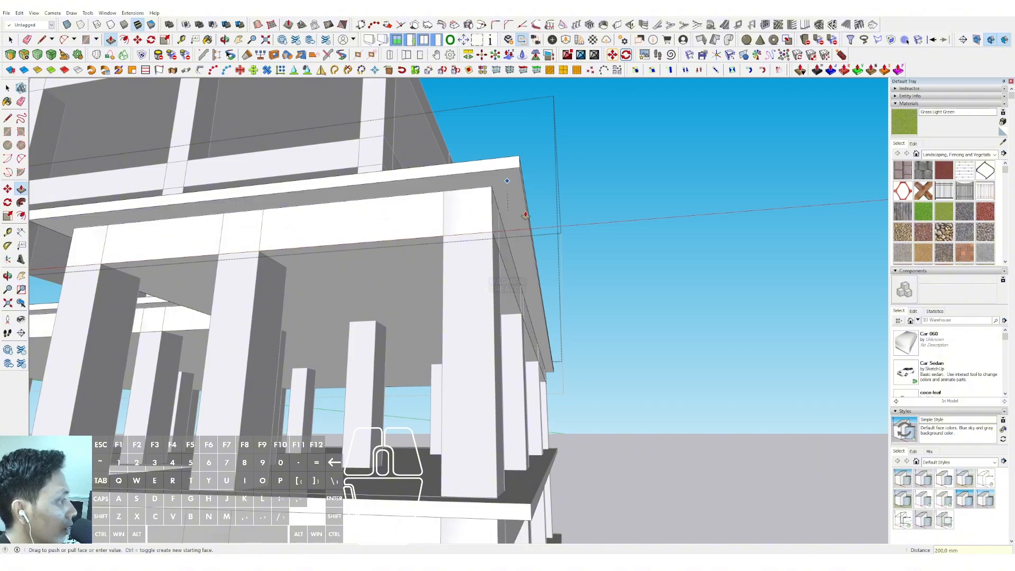
key(space)
- Select the top slab's upper face and offset its outline outward to form an overhanging border
scroll(526, 245, down, 5)
middle_drag(330, 342, 546, 251)
click(546, 252)
scroll(596, 249, up, 3)
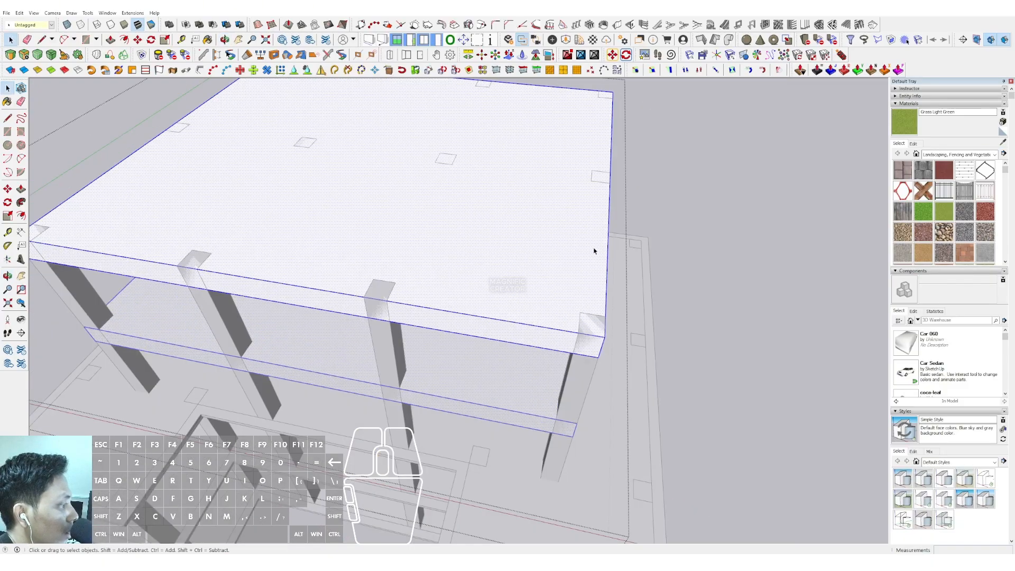
key(f)
middle_drag(607, 229, 594, 261)
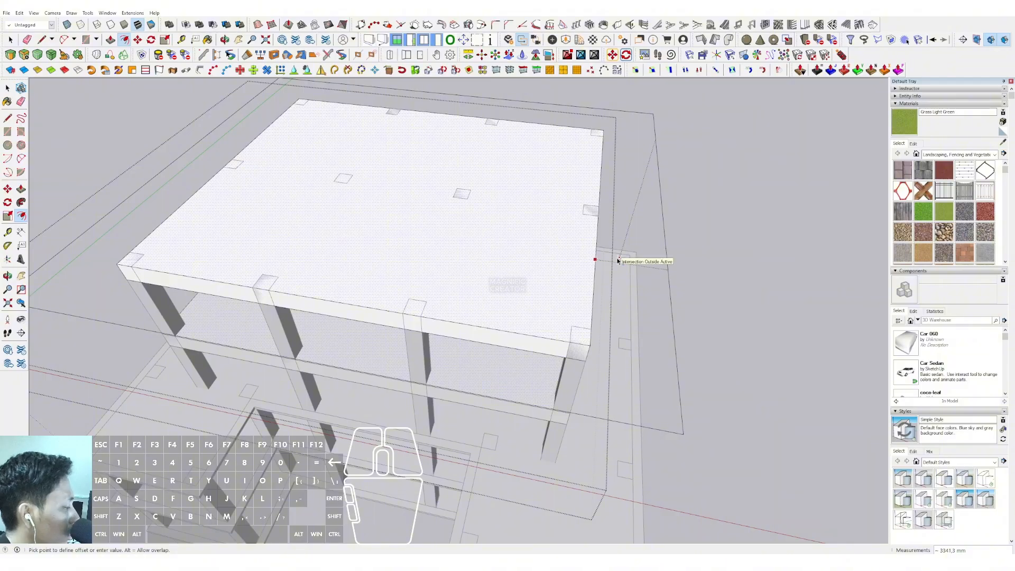
key(space)
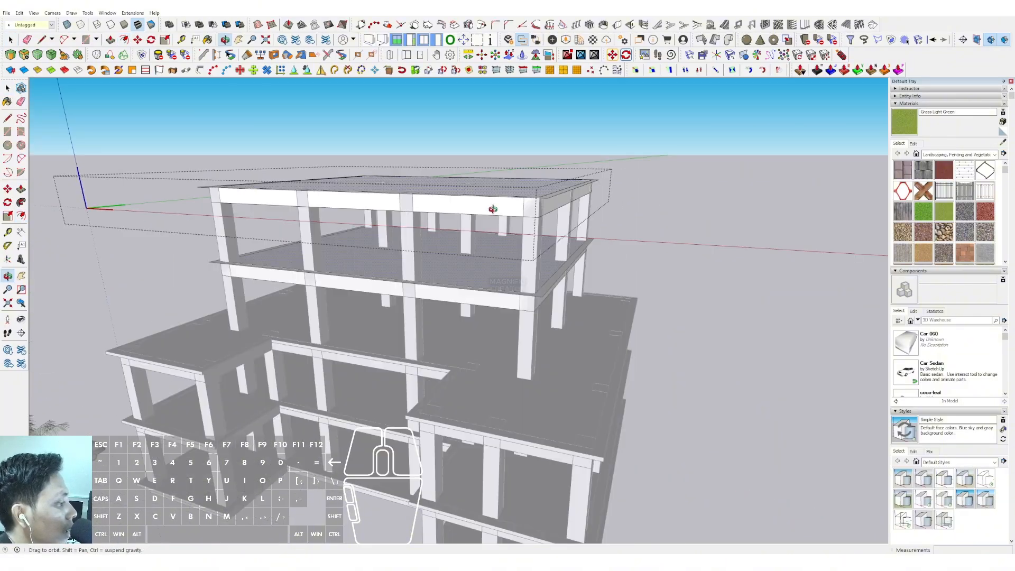
- Push/Pull the top slab's overhanging border to a thickness of 200 mm
middle_drag(605, 245, 538, 126)
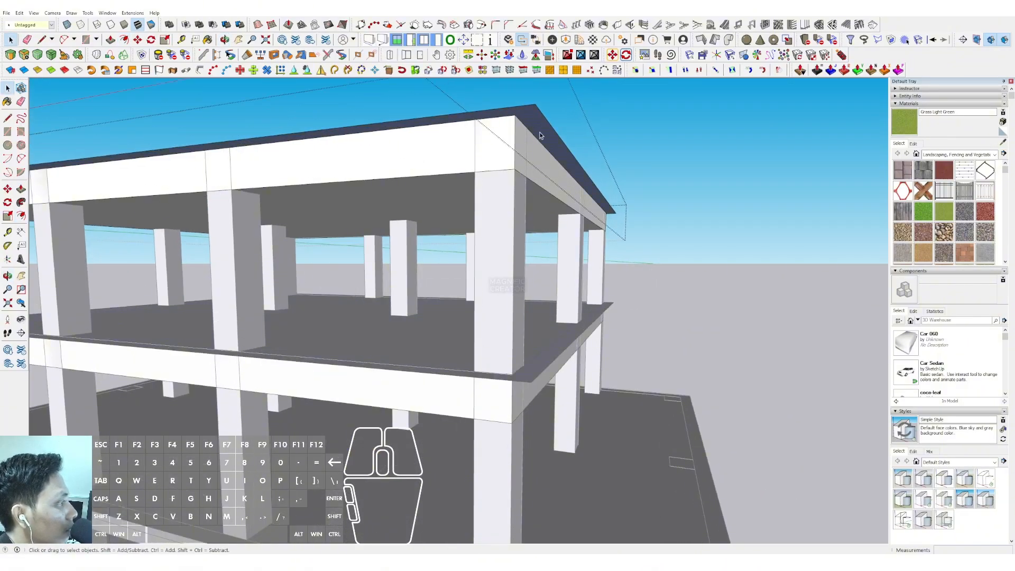
key(p)
click(537, 134)
text(200)
key(Return)
key(space)
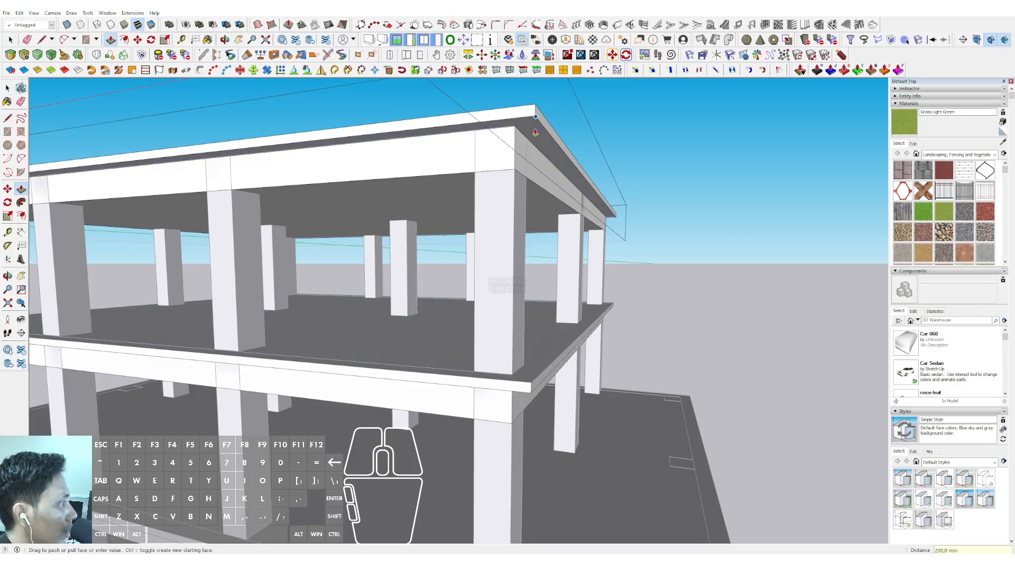
- Trace the third slab's notched perimeter with lines, corner by corner, to form a closed face
middle_drag(535, 132, 439, 237)
scroll(468, 286, down, 5)
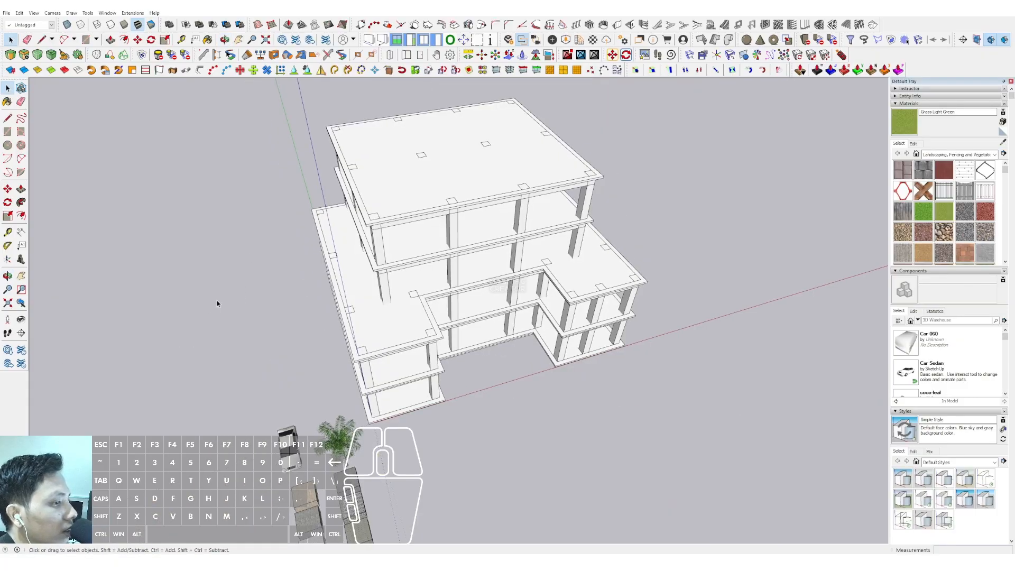
scroll(370, 296, up, 3)
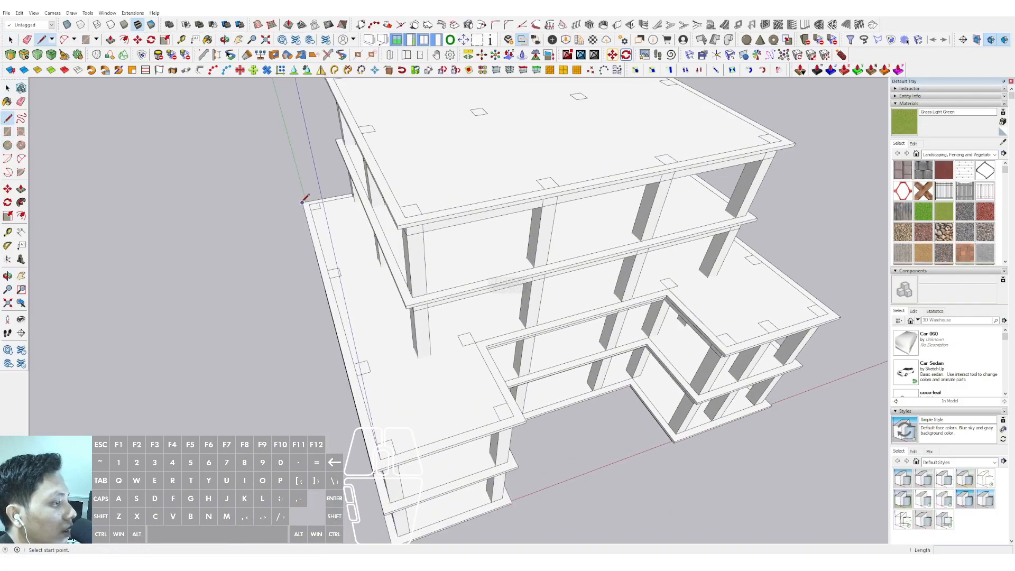
click(309, 197)
scroll(370, 309, up, 2)
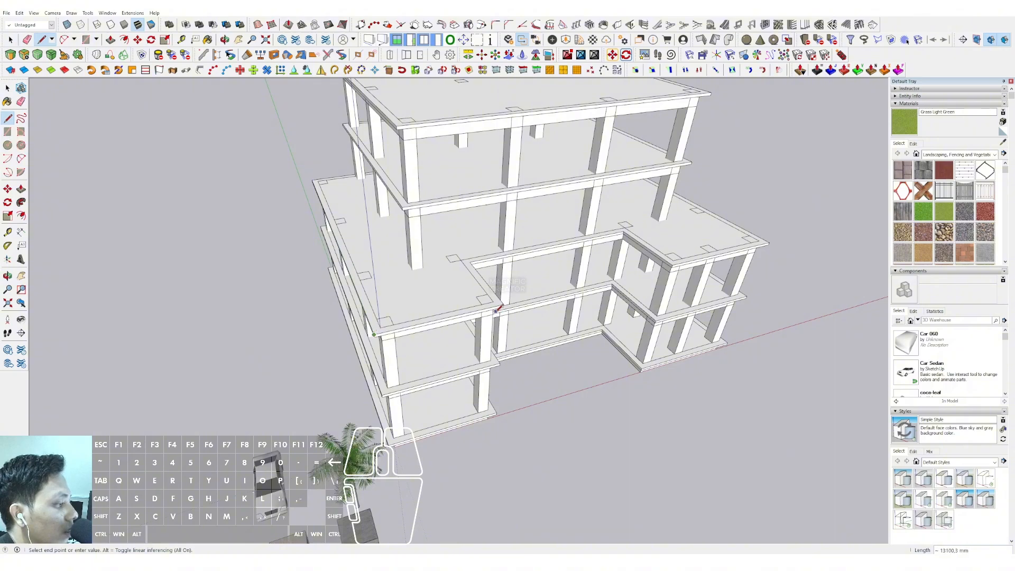
scroll(491, 271, up, 2)
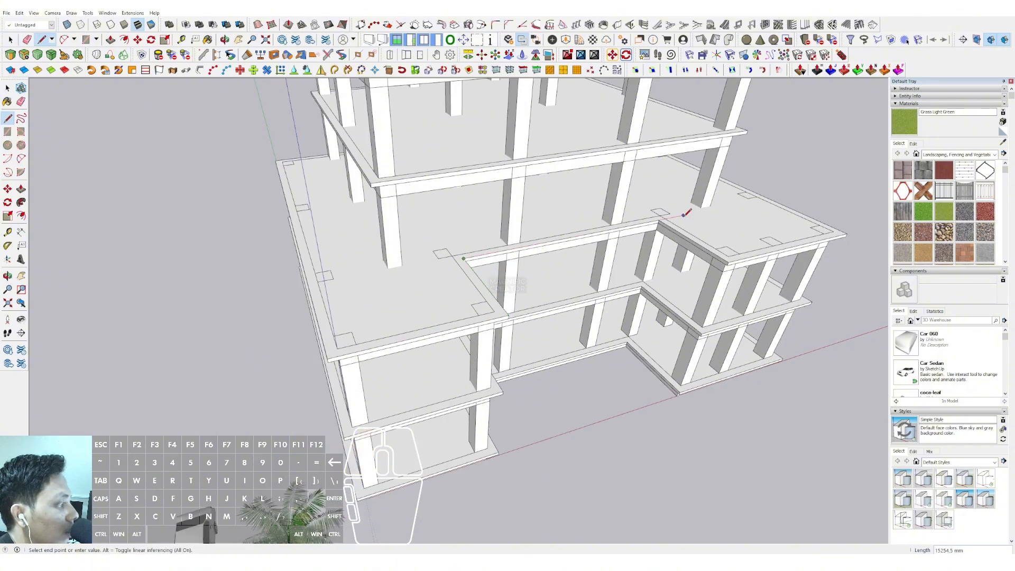
scroll(686, 213, up, 2)
middle_drag(613, 286, 502, 288)
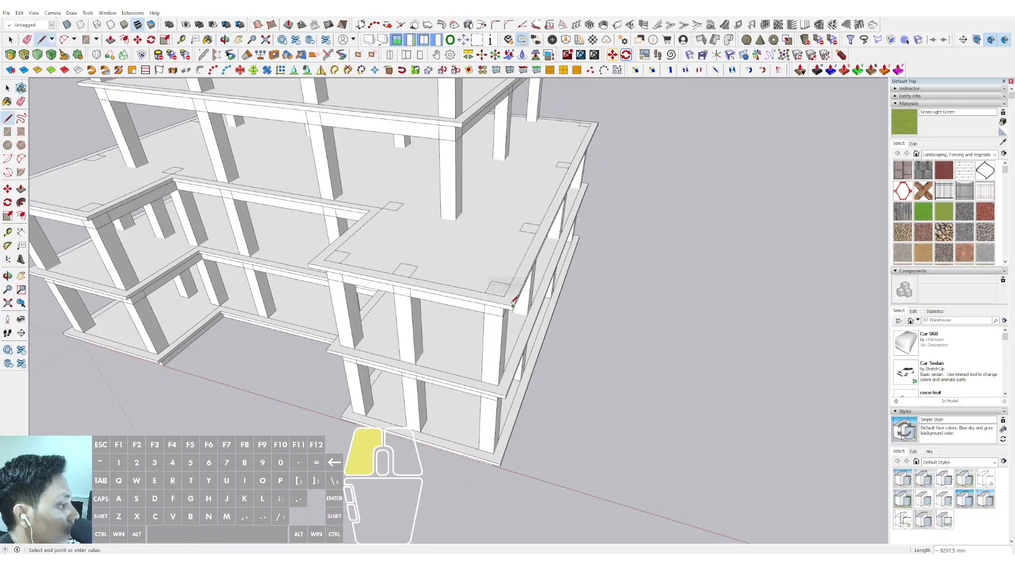
scroll(492, 294, down, 3)
scroll(507, 254, up, 8)
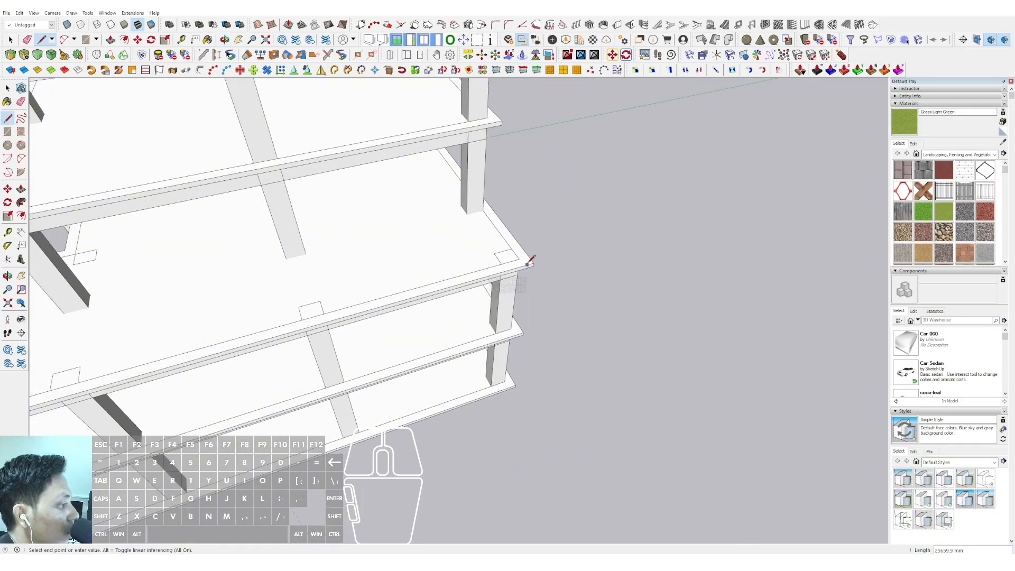
scroll(380, 285, down, 5)
scroll(507, 285, up, 6)
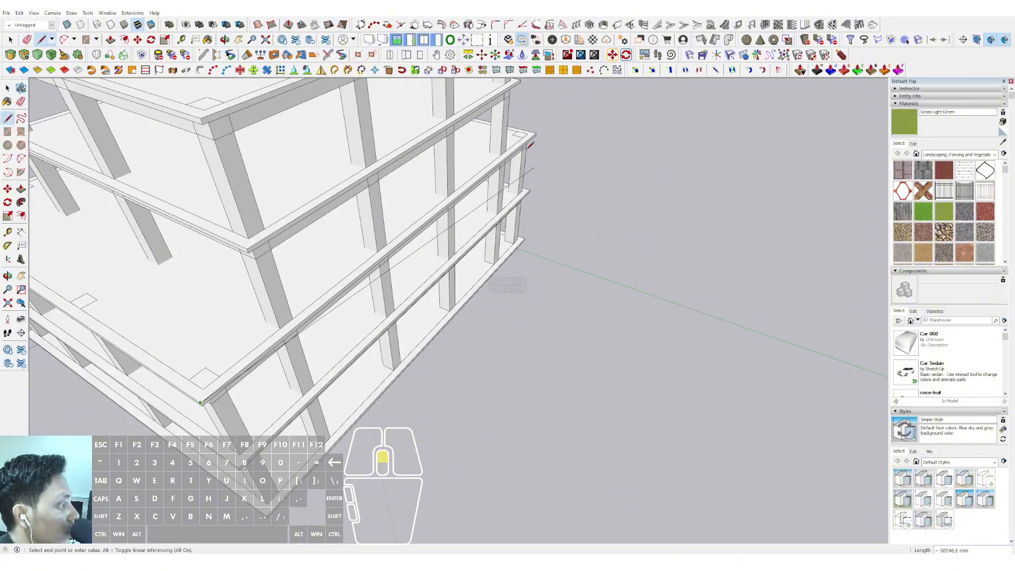
key(space)
- Push/Pull the traced face on the third slab down to ground level as a solid volume
scroll(520, 153, down, 5)
middle_drag(287, 252, 688, 208)
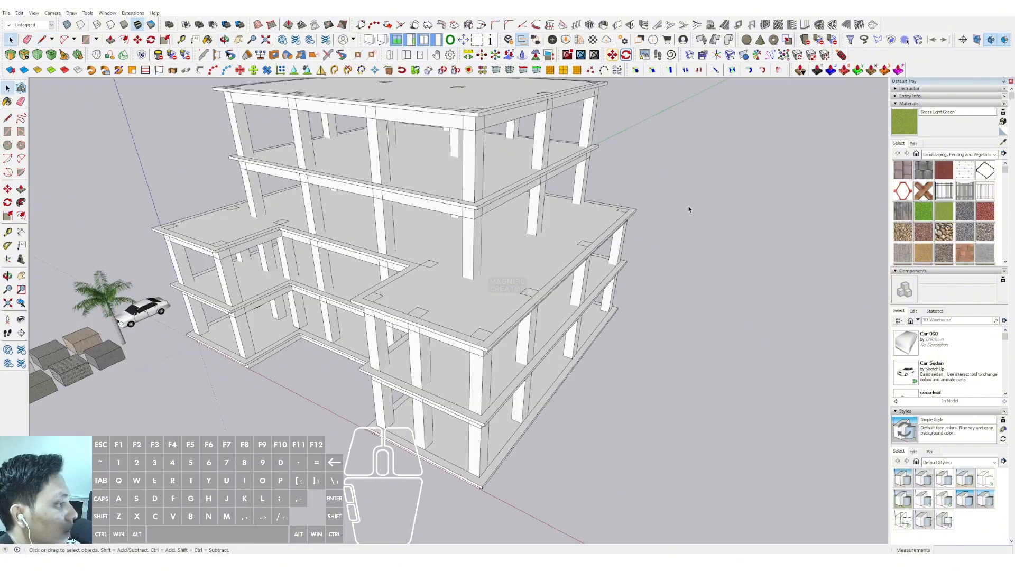
scroll(687, 210, down, 1)
scroll(539, 273, up, 2)
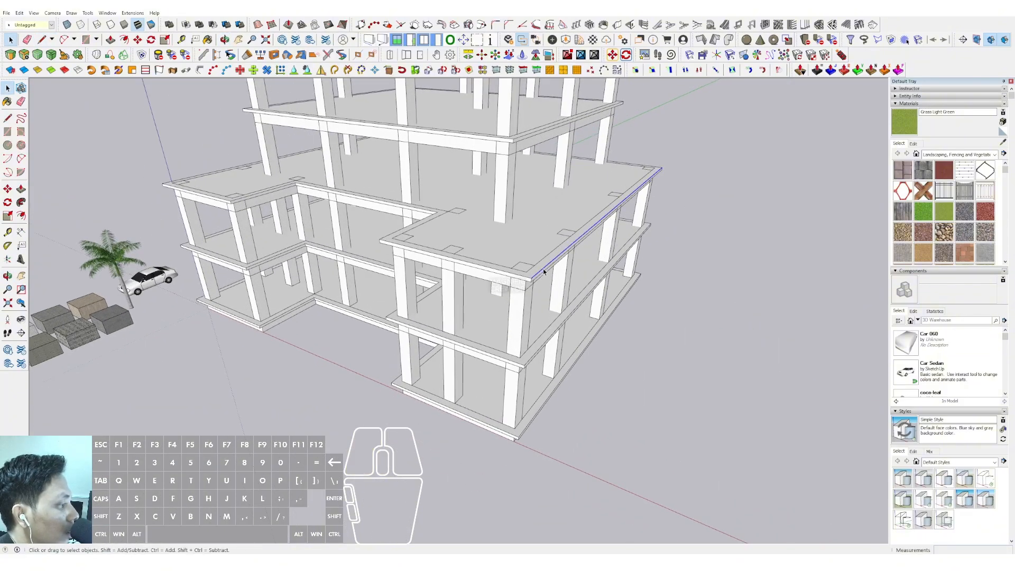
double_click(542, 270)
scroll(521, 276, up, 2)
key(v)
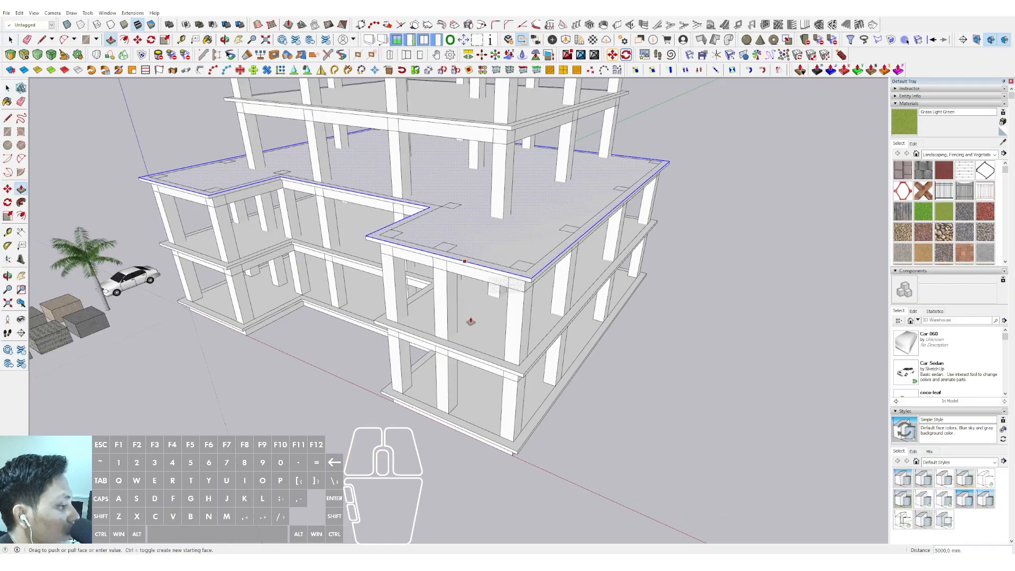
mouse_move(498, 226)
middle_down()
mouse_move(540, 311)
mouse_move(507, 226)
mouse_move(499, 243)
middle_up()
key(space)
- Group the extruded notched volume, open the group for editing and hide the rest of the model
triple_click(504, 219)
right_click(503, 216)
click(523, 284)
double_click(497, 212)
key(h)
click(496, 154)
key(e)
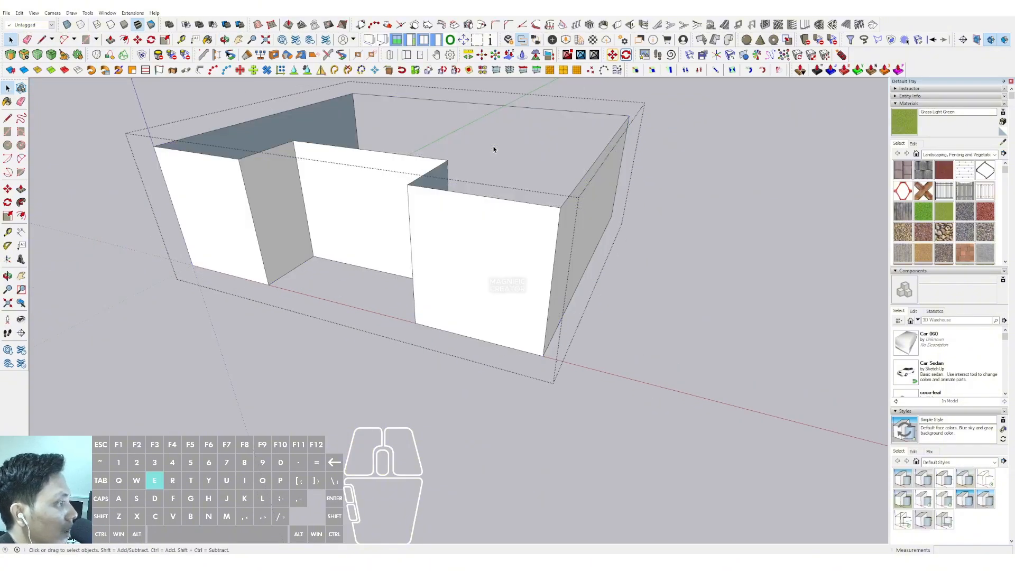
middle_drag(496, 150, 503, 184)
click(503, 184)
key(e)
scroll(503, 185, down, 2)
scroll(505, 187, down, 2)
key(space)
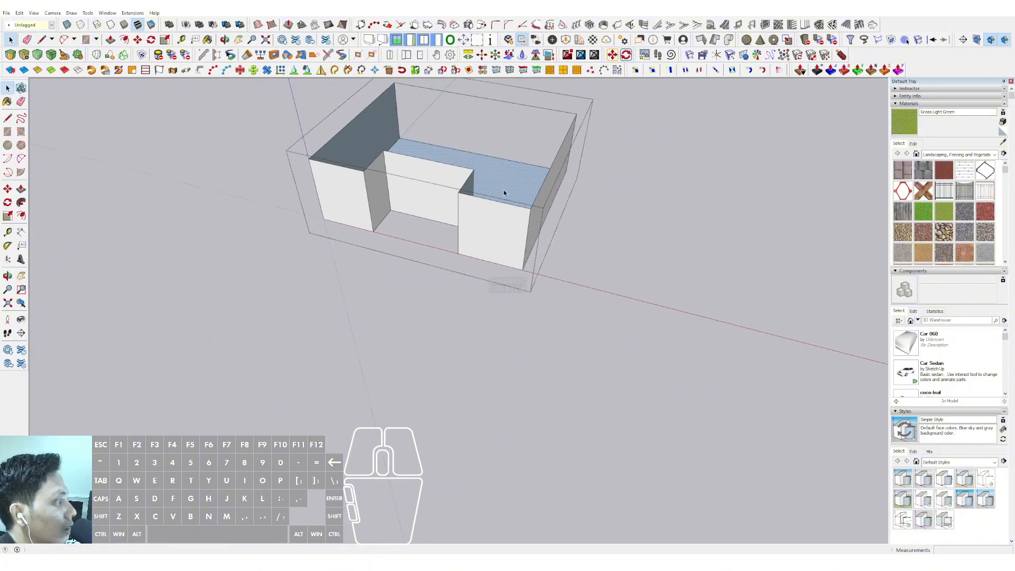
key(ctrl+z)
- Delete the top and bottom faces of the notched volume, keeping only its vertical wall faces
scroll(505, 169, up, 2)
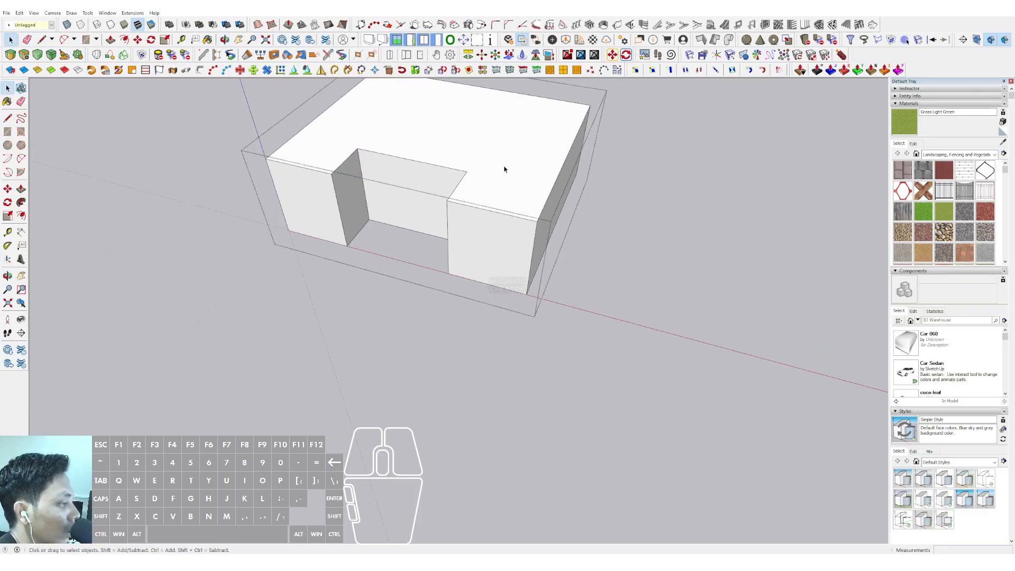
middle_drag(493, 202, 561, 349)
key(Delete)
click(508, 204)
key(Delete)
scroll(455, 193, down, 1)
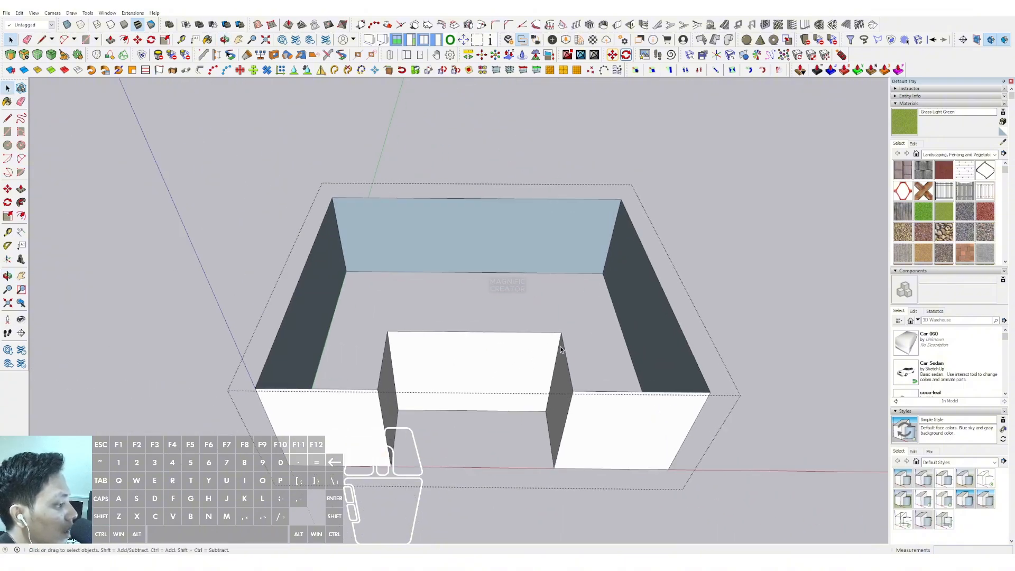
- Copy the back wall's right vertical edge along the wall to align with both inner corners of the notch
click(612, 239)
key(m)
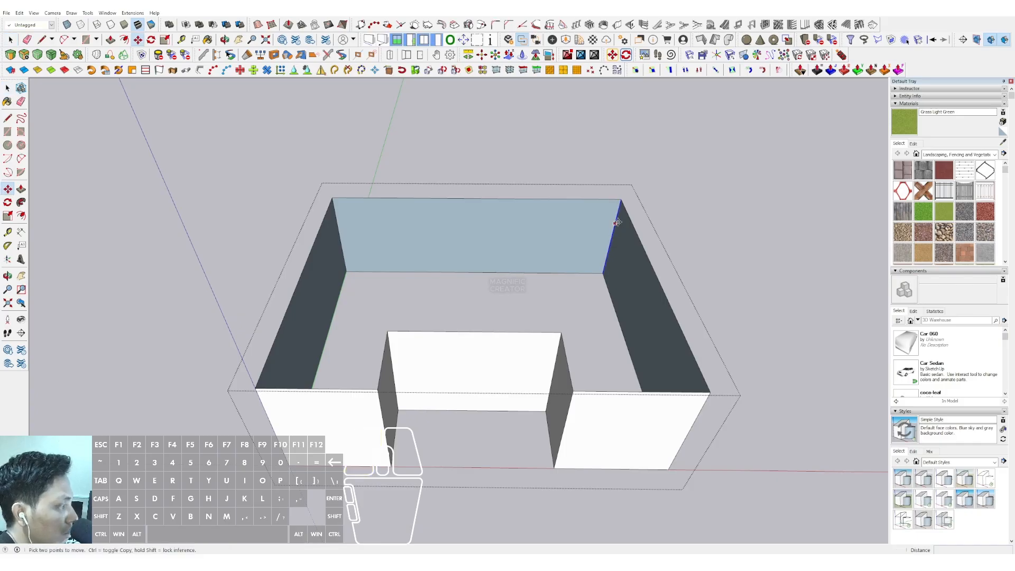
click(617, 223)
key(ctrl)
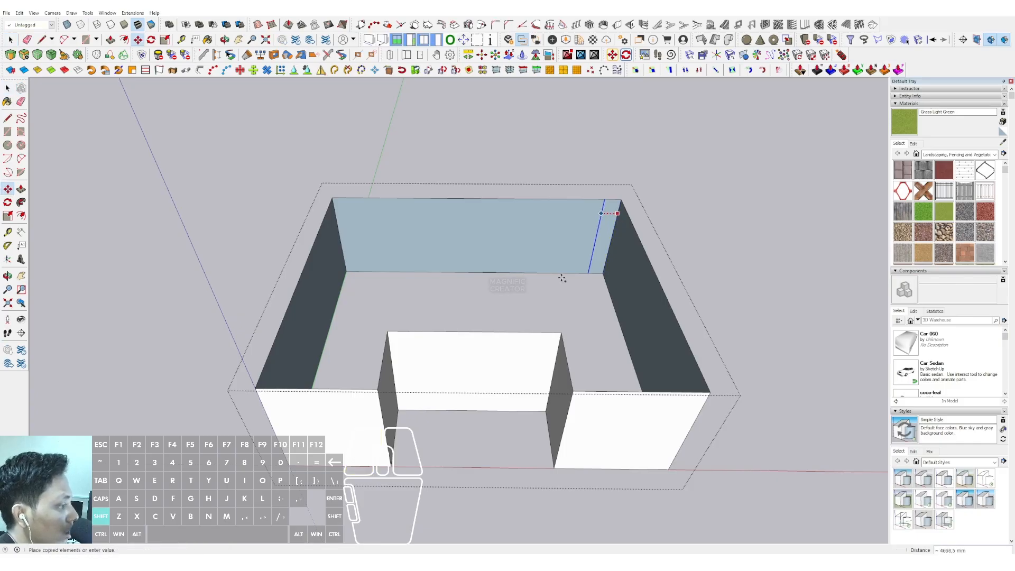
click(561, 335)
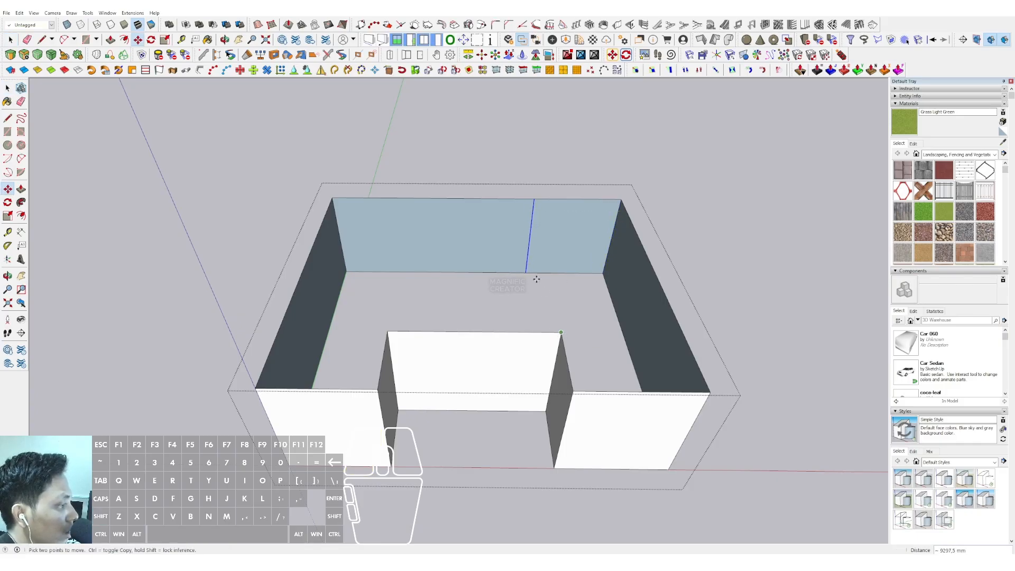
click(532, 224)
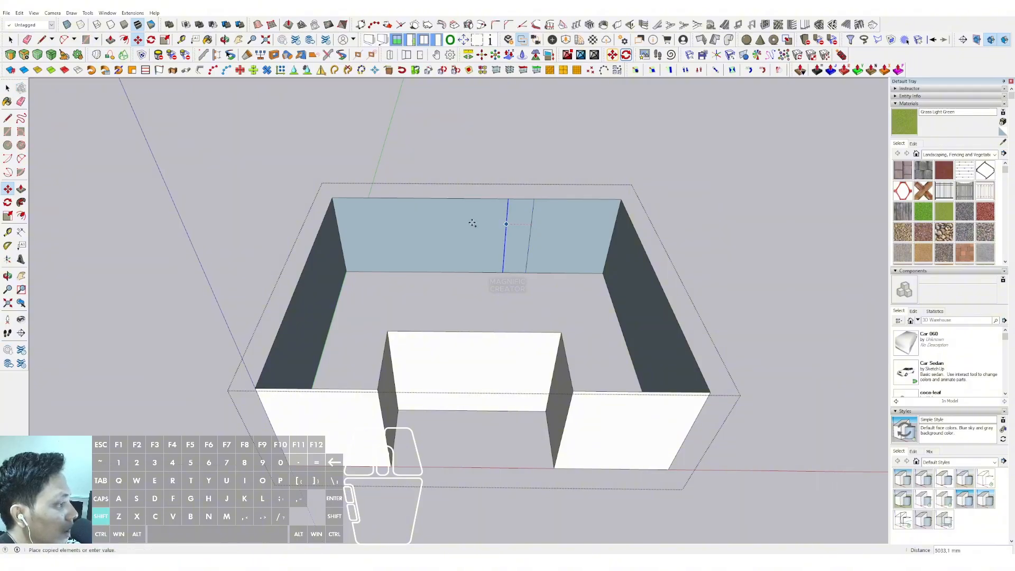
shift+click(389, 333)
- Copy the left dividing edge onto the right one and divide the span between them into three equal panels
click(411, 220)
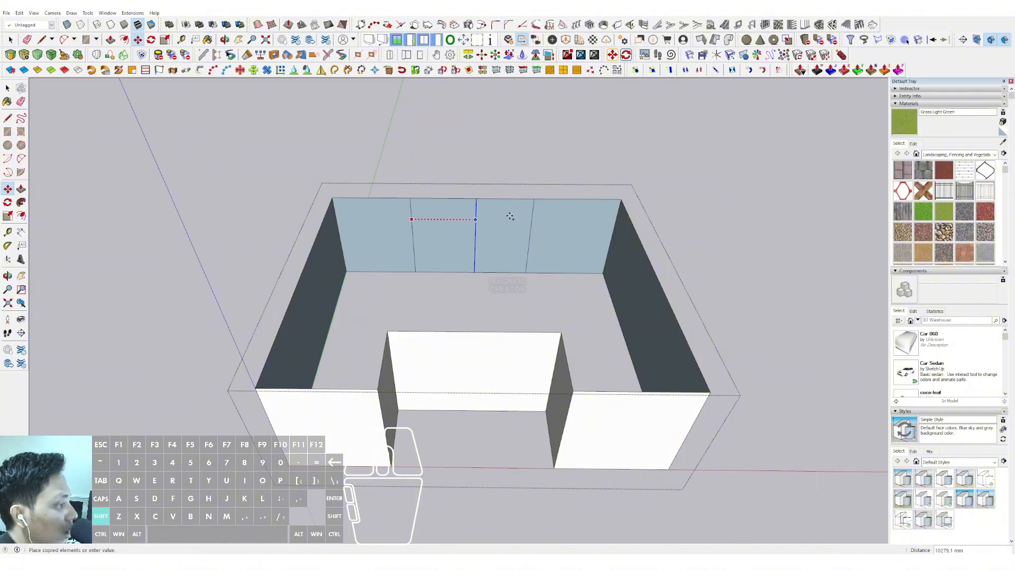
shift+click(531, 212)
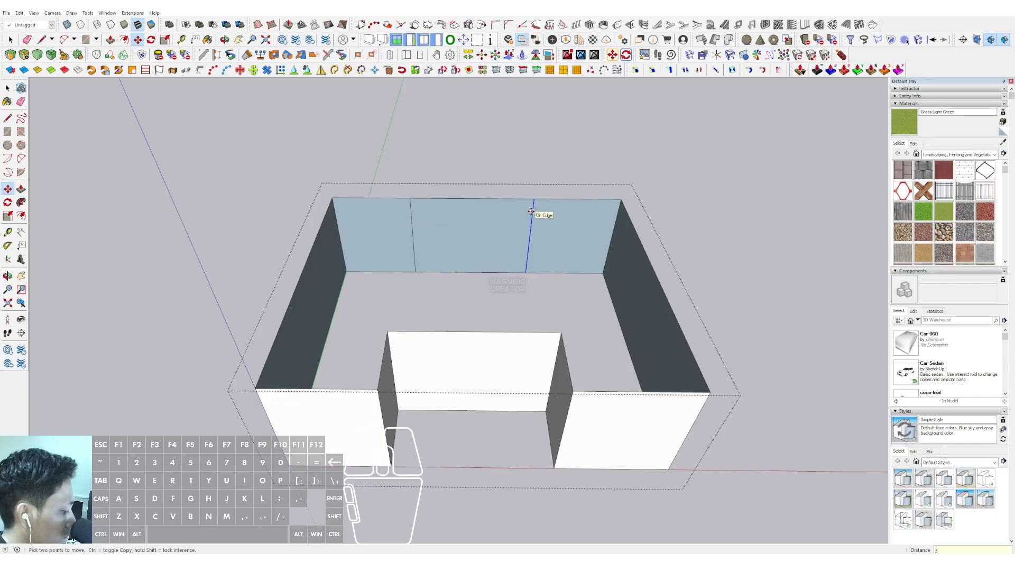
key(space)
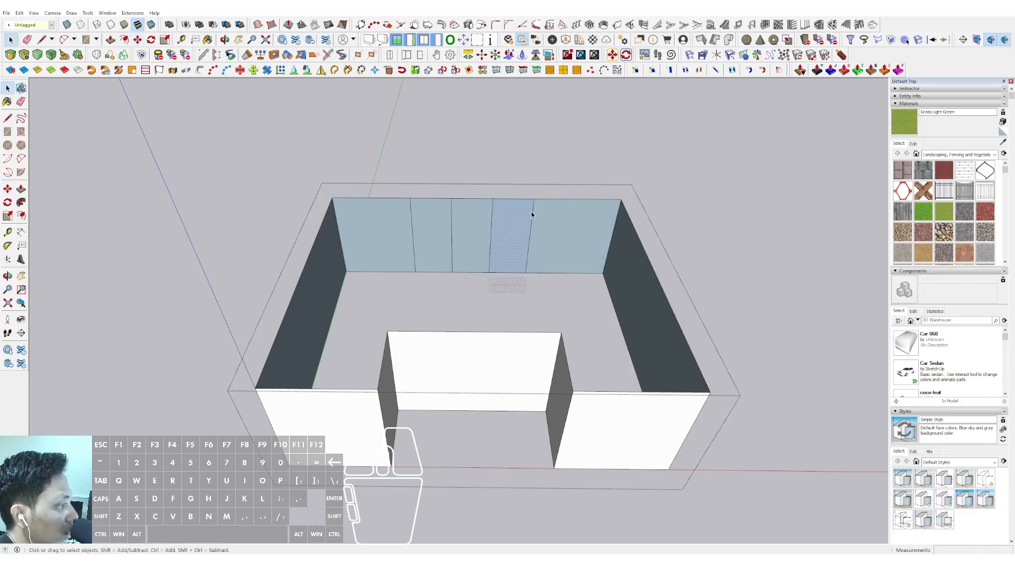
- Copy the back wall's right dividing edge and the right wing's inner front edge to the outer corners, splitting each span into two equal panels
click(532, 215)
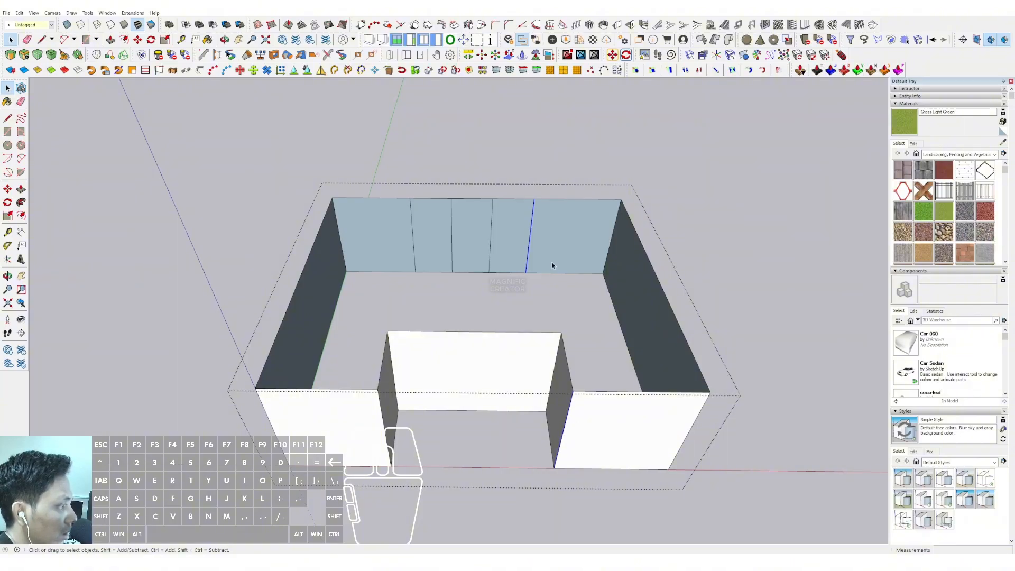
middle_drag(581, 362, 550, 410)
key(m)
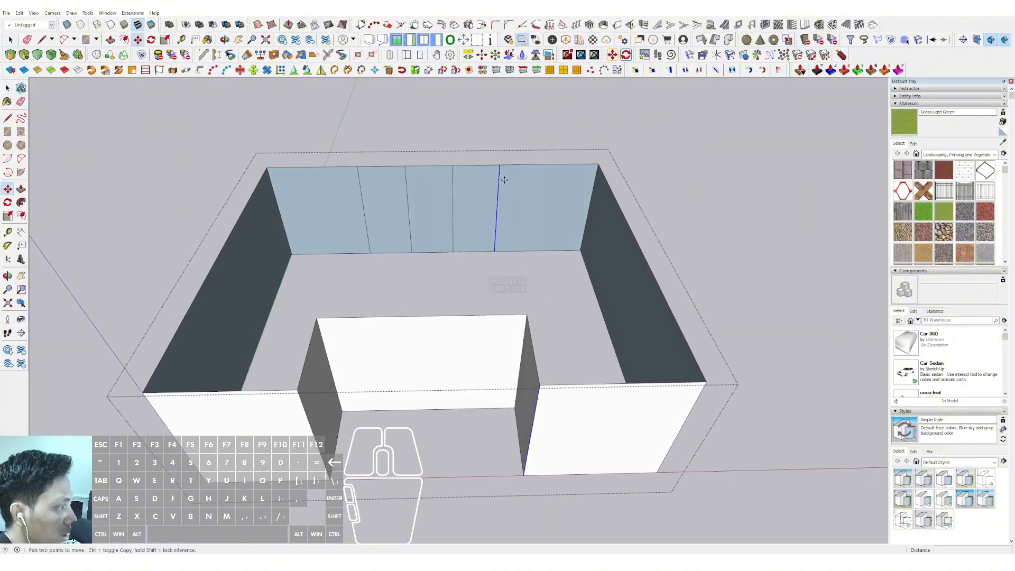
click(498, 174)
key(ctrl)
key(shift)
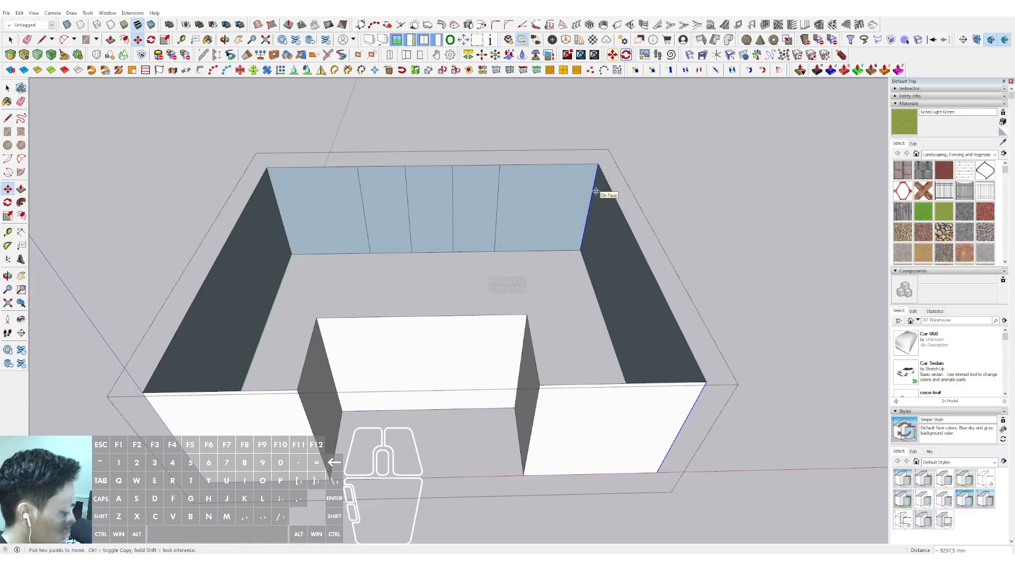
key(space)
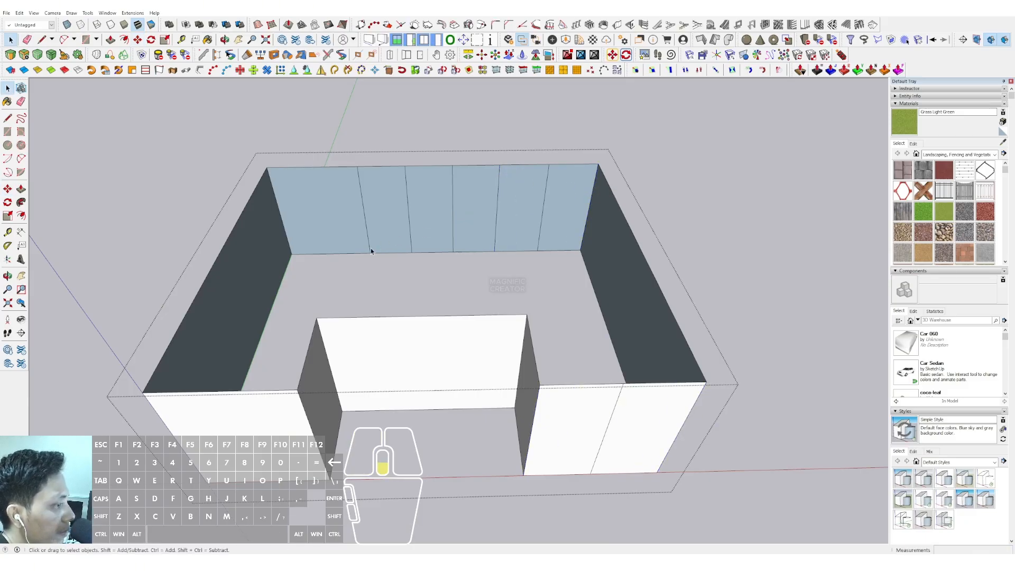
- Copy the back wall's left dividing edge and the left wing's inner front edge to the outer corners, divided into 2 equal spans
middle_drag(370, 248, 369, 330)
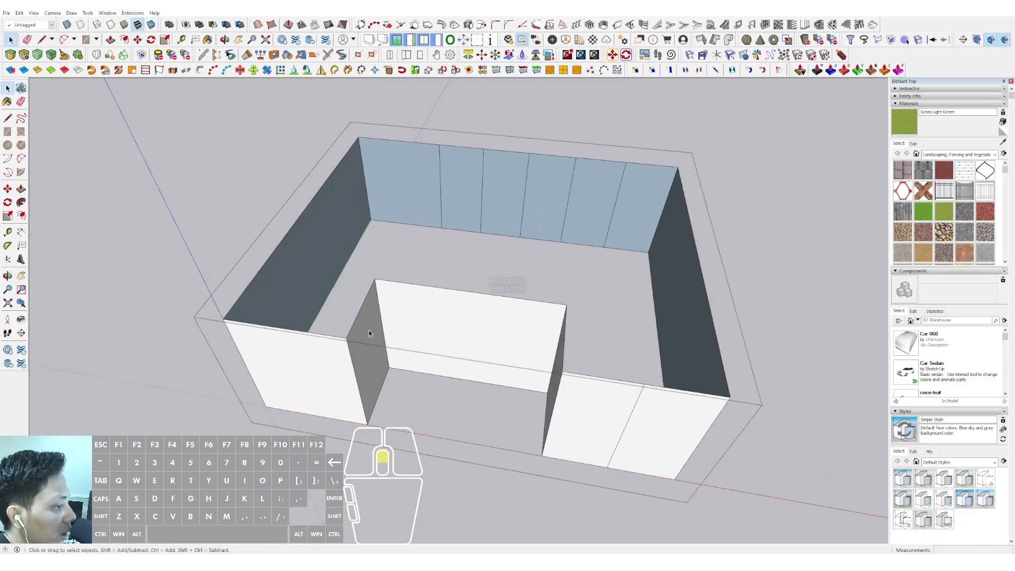
click(350, 355)
key(m)
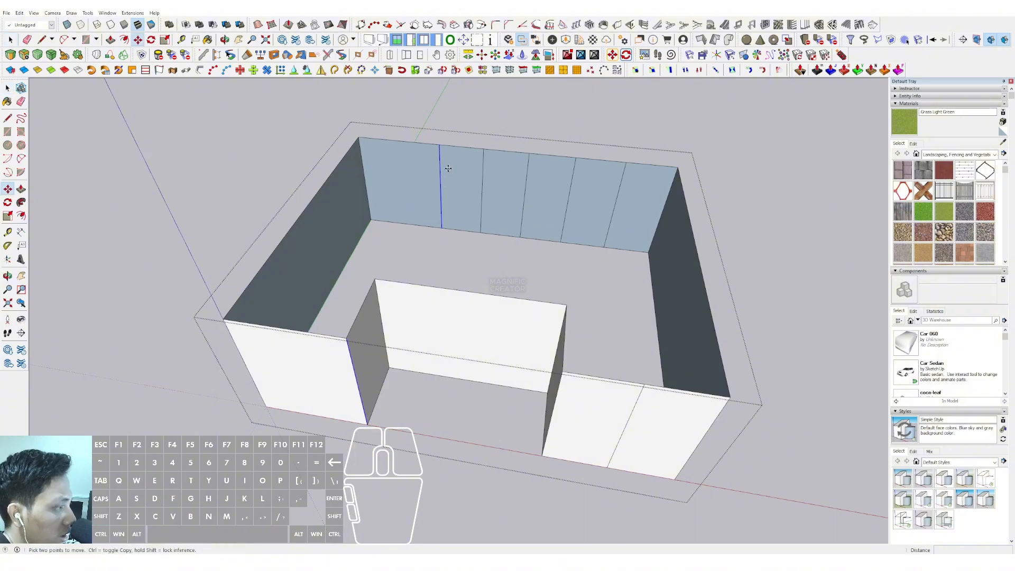
click(439, 161)
key(ctrl)
key(shift)
click(361, 181)
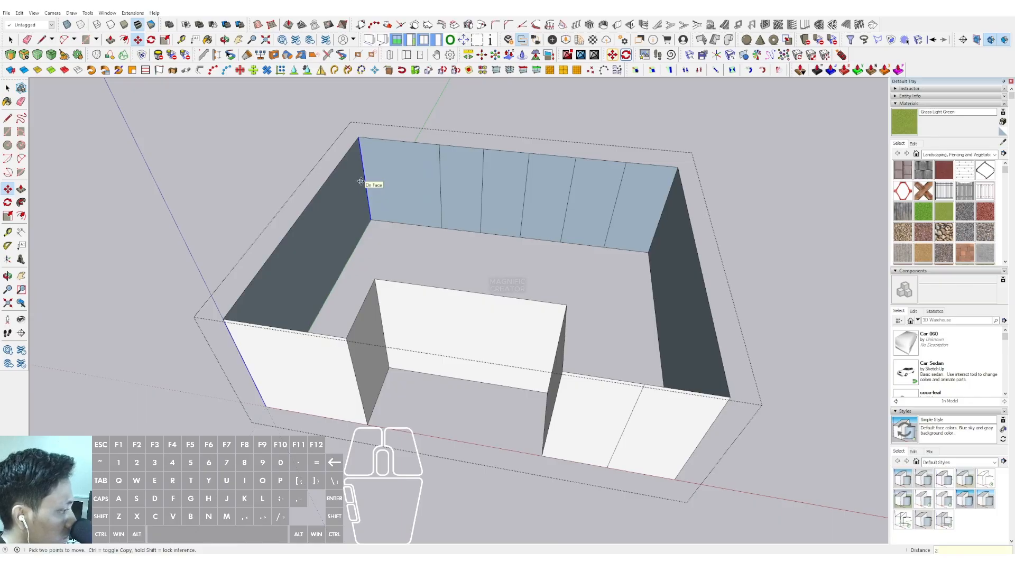
key(space)
- Copy the back wall's two middle dividing edges onto the notch's recessed front wall to split it into panels
middle_drag(360, 181, 563, 279)
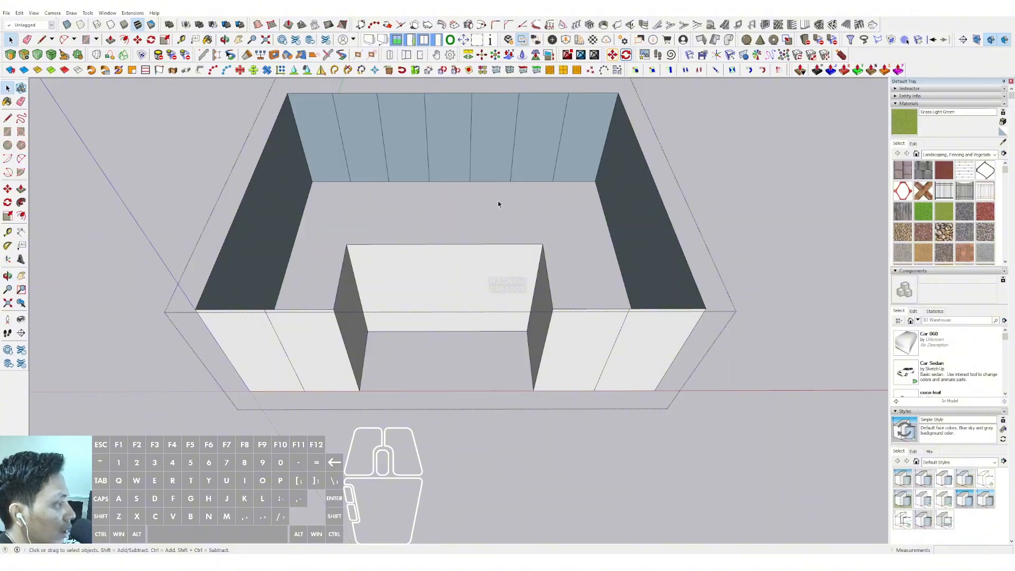
click(471, 154)
middle_drag(470, 154, 502, 188)
ctrl+click(443, 170)
key(m)
click(471, 160)
key(ctrl)
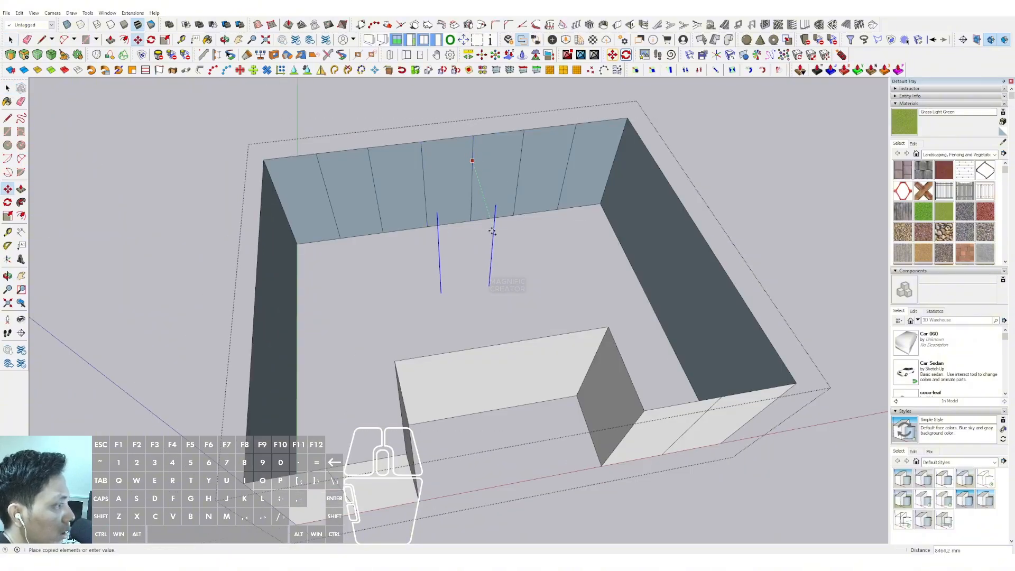
scroll(500, 253, down, 1)
click(528, 345)
key(space)
scroll(525, 342, down, 1)
- Copy the lower walls' front outer corner edges to the rear corners, dividing each side wall into 6 equal panels, and leave the group
middle_drag(526, 342, 487, 349)
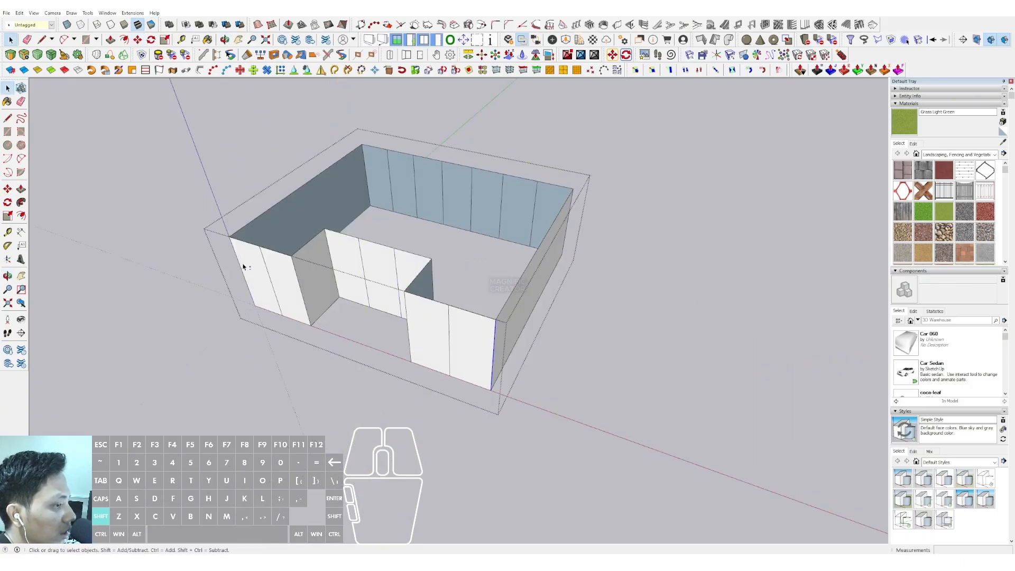
middle_drag(505, 346, 565, 295)
key(m)
click(444, 391)
key(ctrl)
key(shift)
shift+click(586, 256)
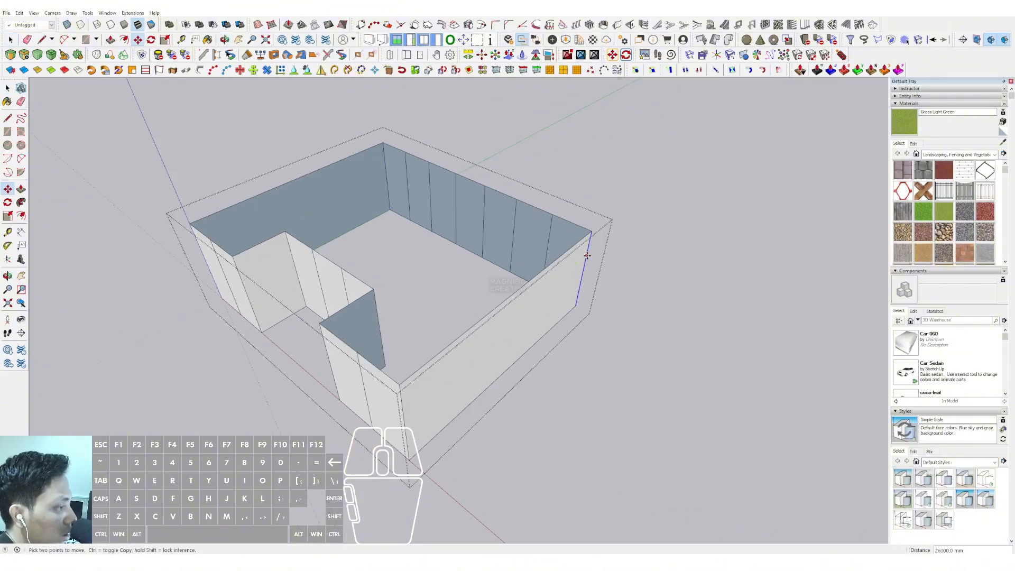
text(6/)
key(Return)
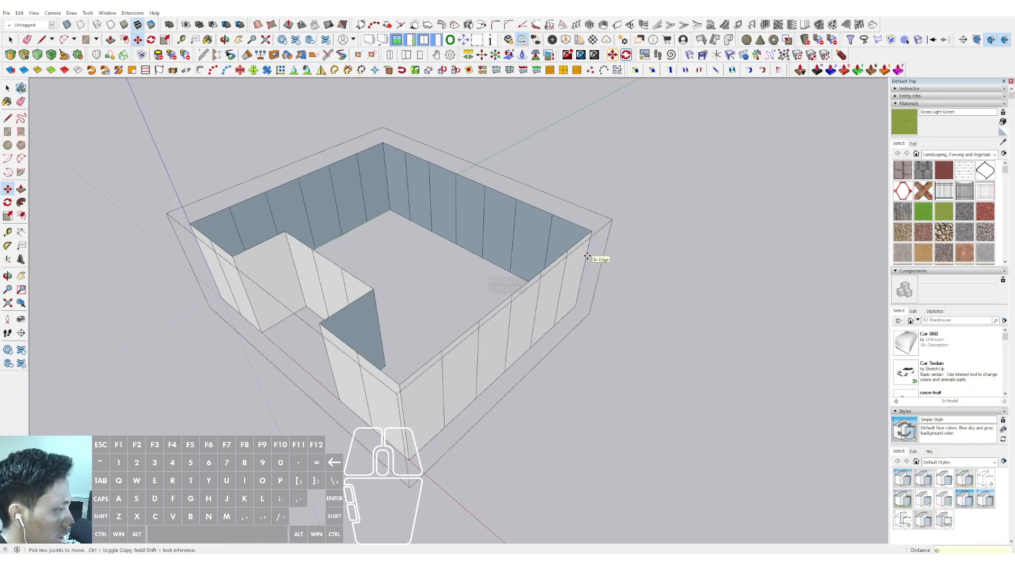
scroll(586, 256, down, 5)
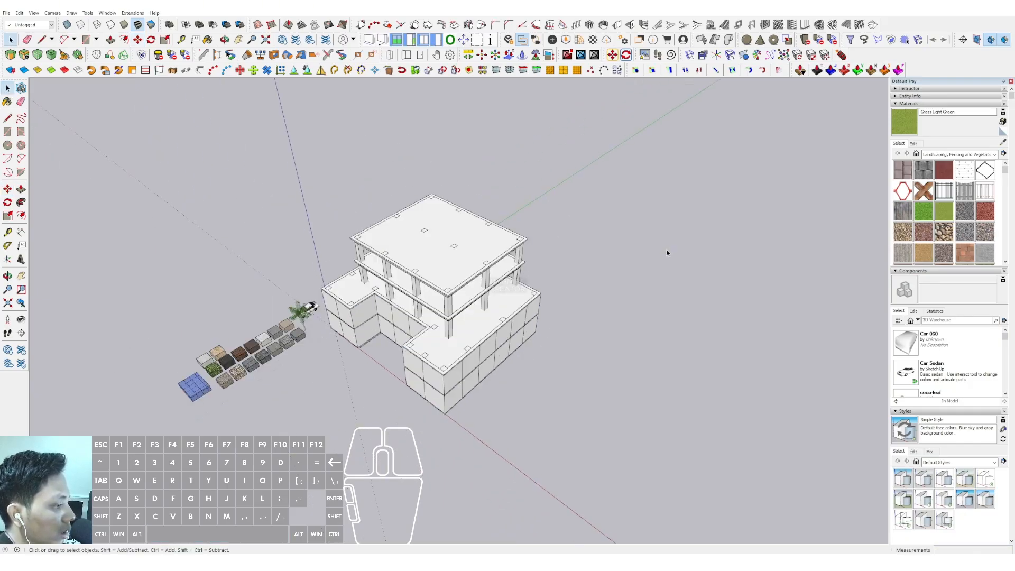
- Draw a rectangle over the whole top slab from its front right corner to its rear left corner
middle_drag(666, 252, 344, 184)
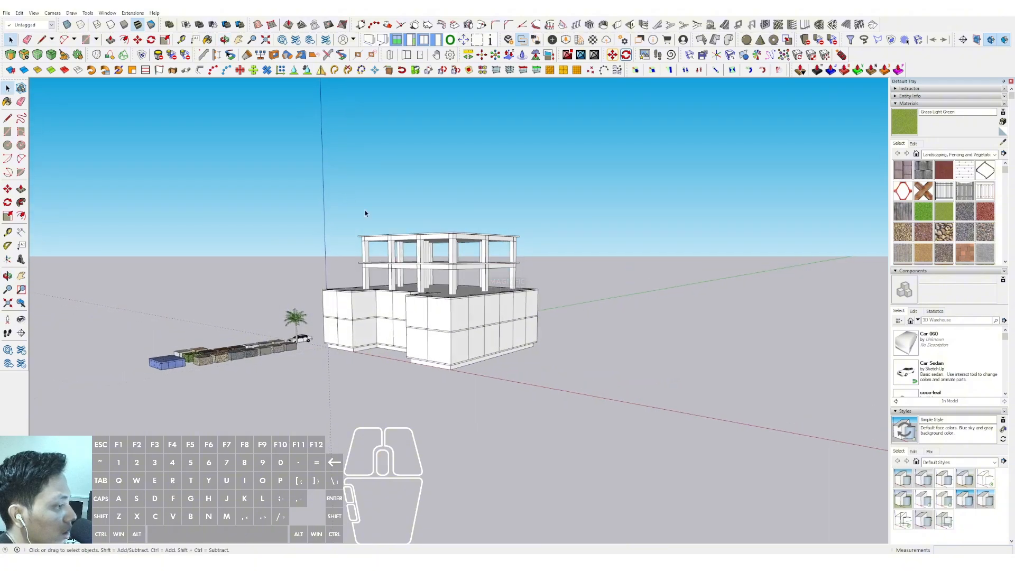
scroll(464, 336, up, 3)
middle_drag(464, 337, 476, 268)
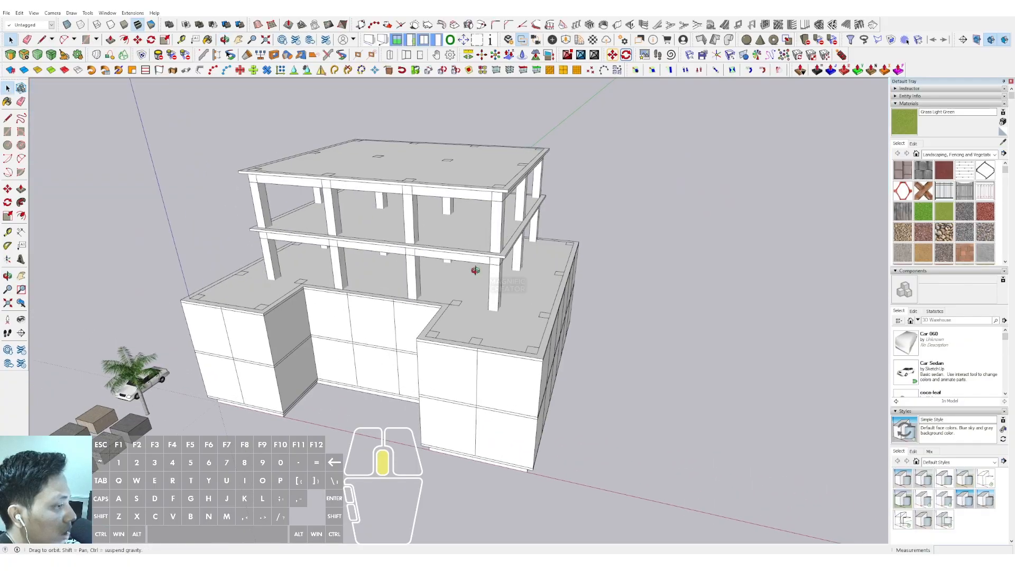
scroll(555, 364, up, 3)
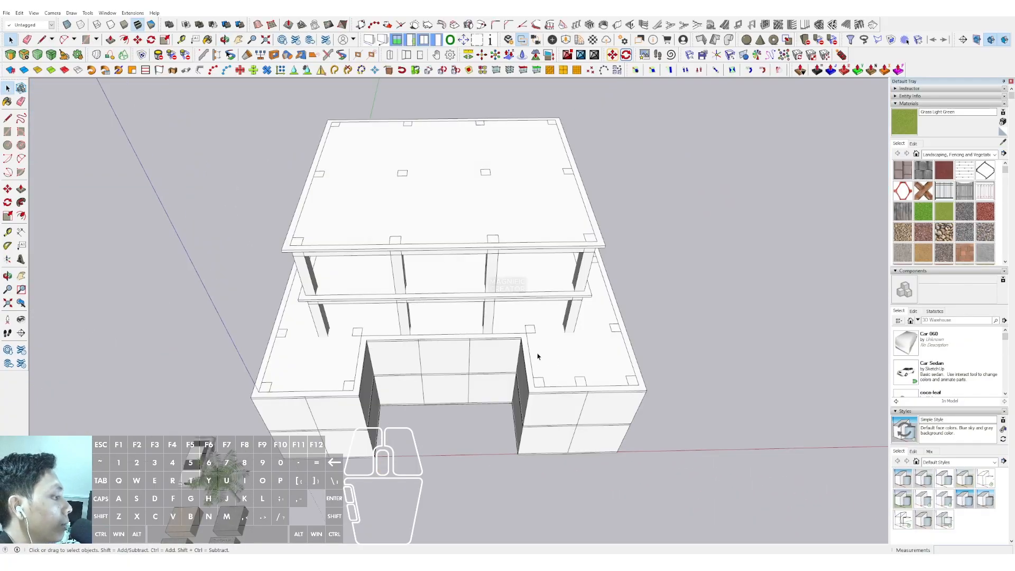
middle_drag(466, 348, 608, 260)
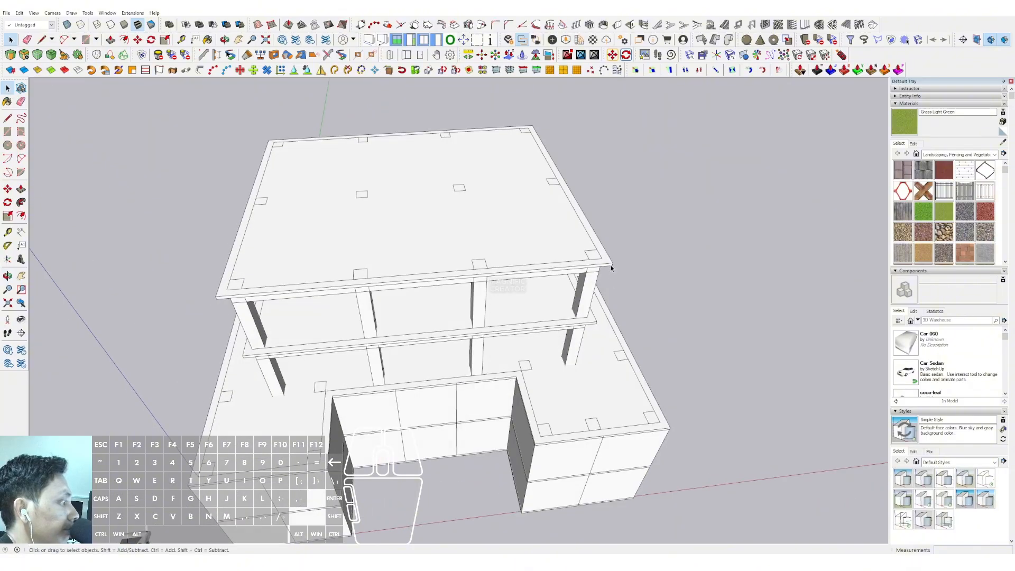
key(r)
click(612, 262)
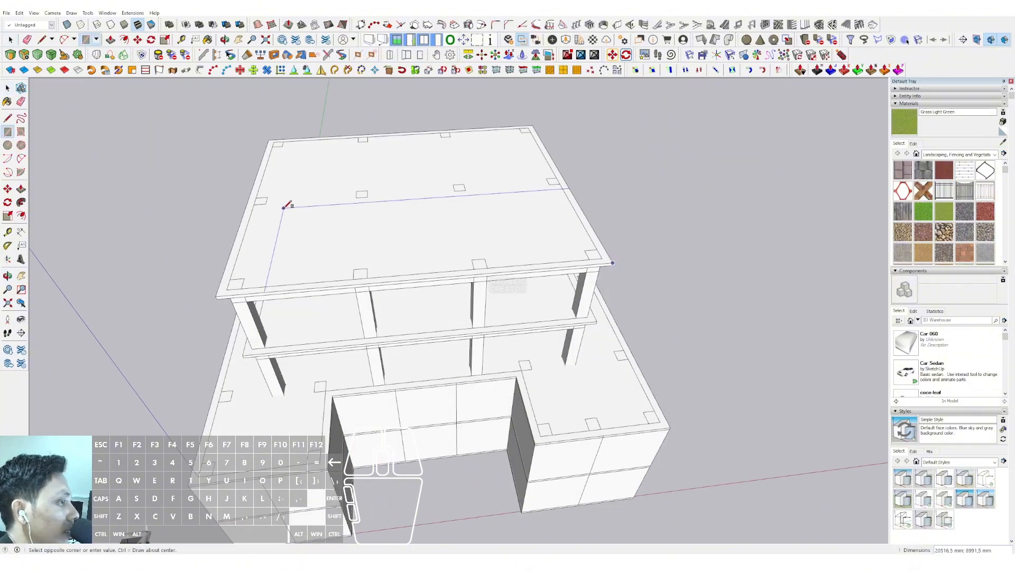
click(268, 139)
- Extrude the top slab rectangle down to the lower block's roof and make the resulting box a group
key(p)
scroll(572, 235, up, 2)
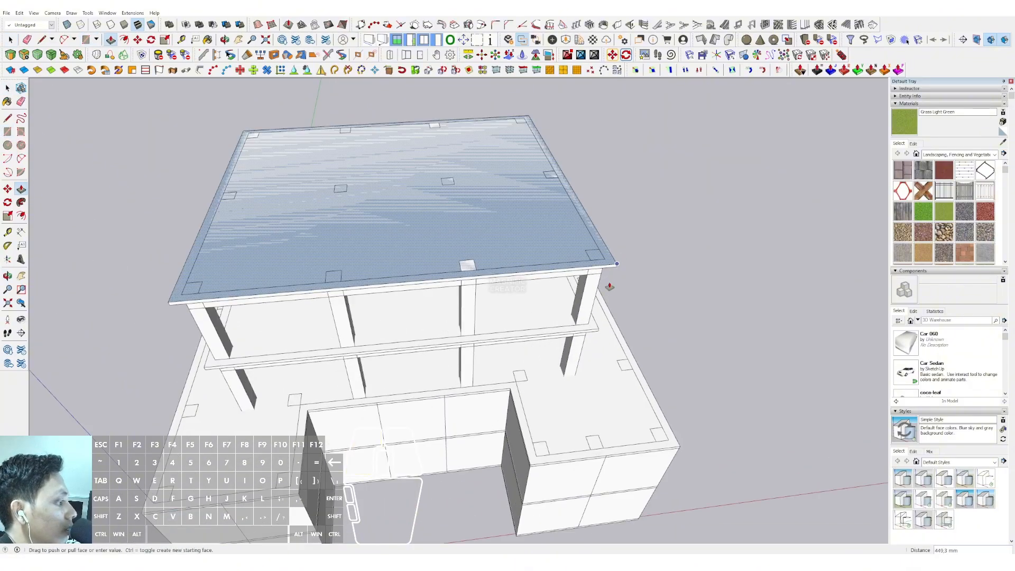
click(609, 286)
click(584, 394)
key(space)
right_click(578, 289)
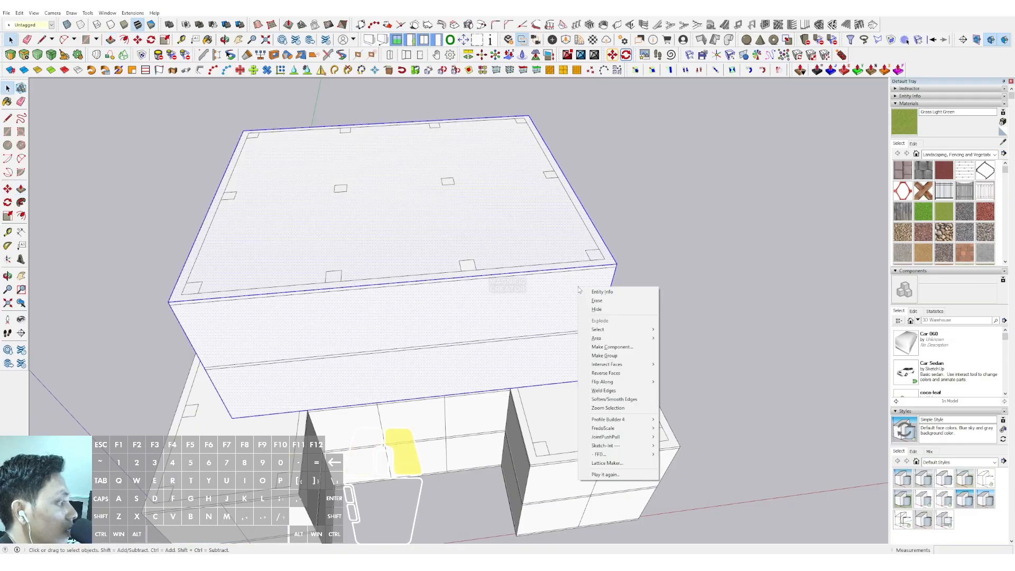
click(603, 356)
- Inside the new group, raise the box's top face by about one storey above the upper slab
double_click(551, 295)
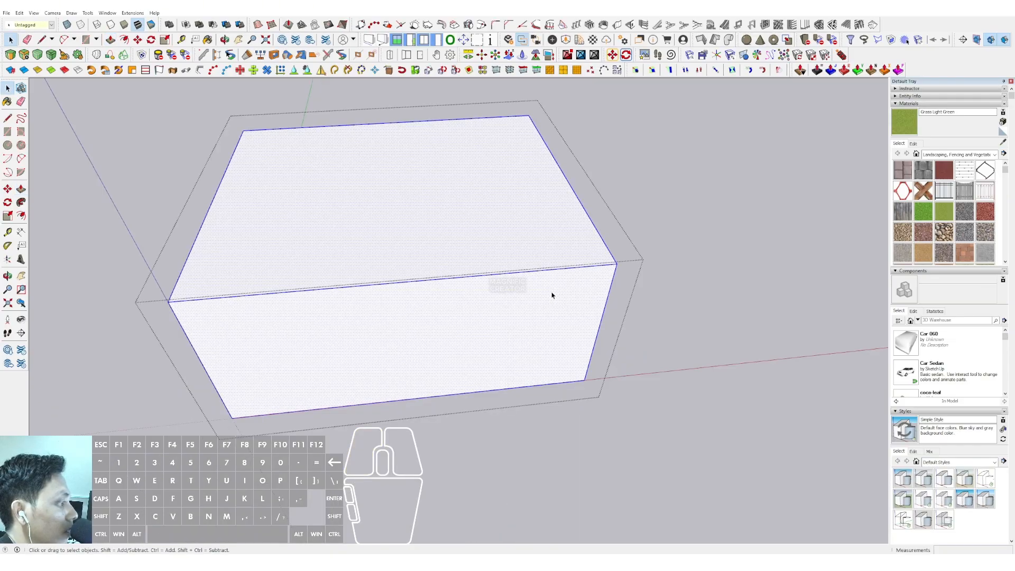
key(p)
mouse_move(528, 227)
mouse_down()
mouse_move(566, 173)
mouse_move(607, 271)
mouse_up()
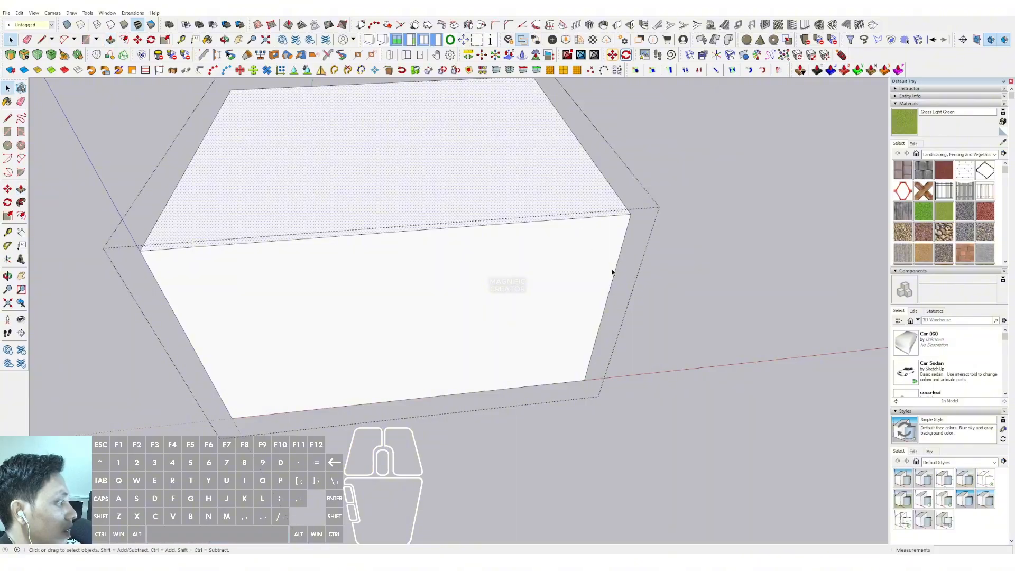
scroll(730, 177, down, 3)
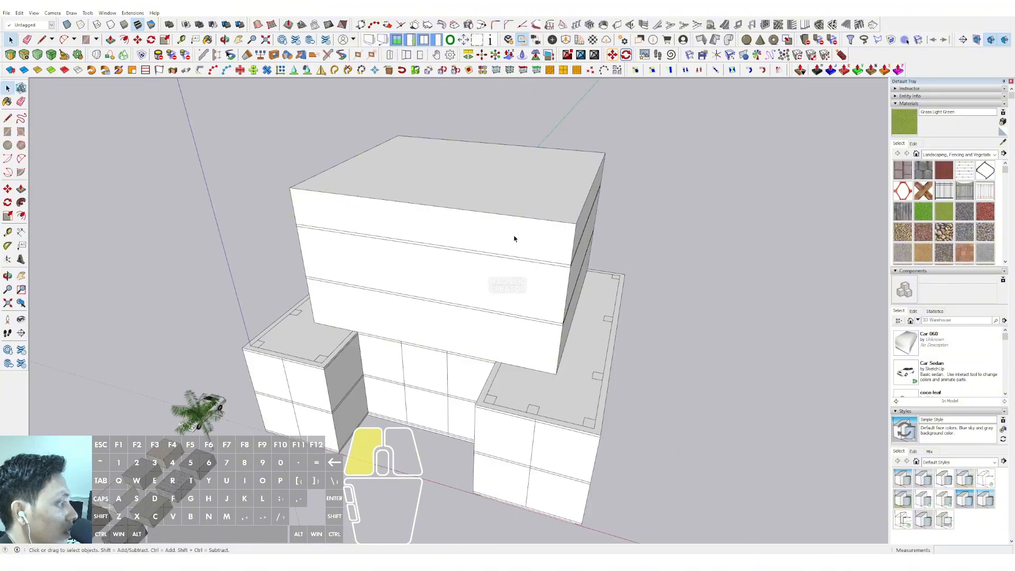
- Delete the top and bottom faces of the upper box so only its four walls remain
triple_click(513, 239)
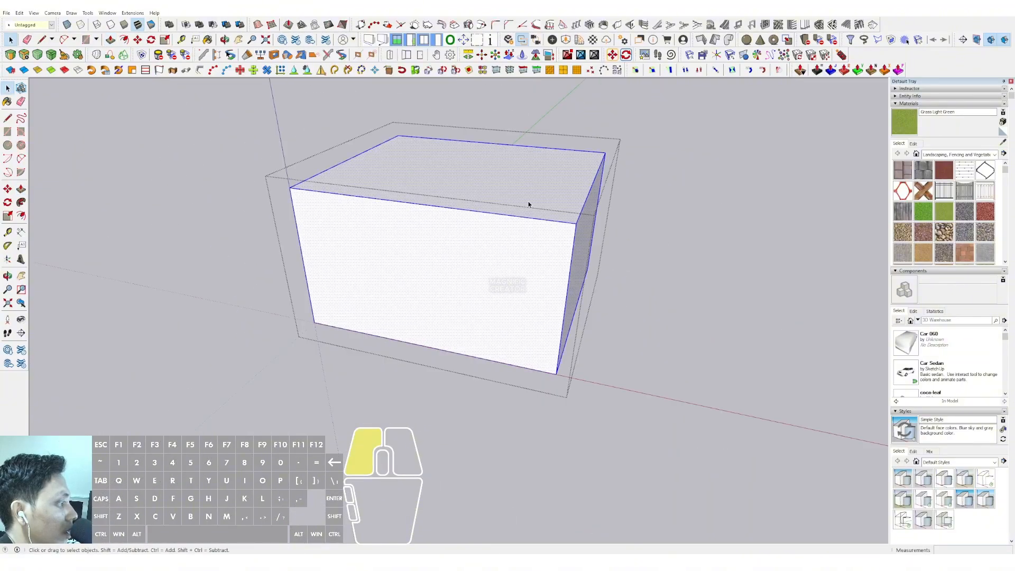
click(528, 204)
middle_drag(528, 204, 516, 280)
key(e)
click(527, 218)
key(e)
scroll(527, 219, down, 2)
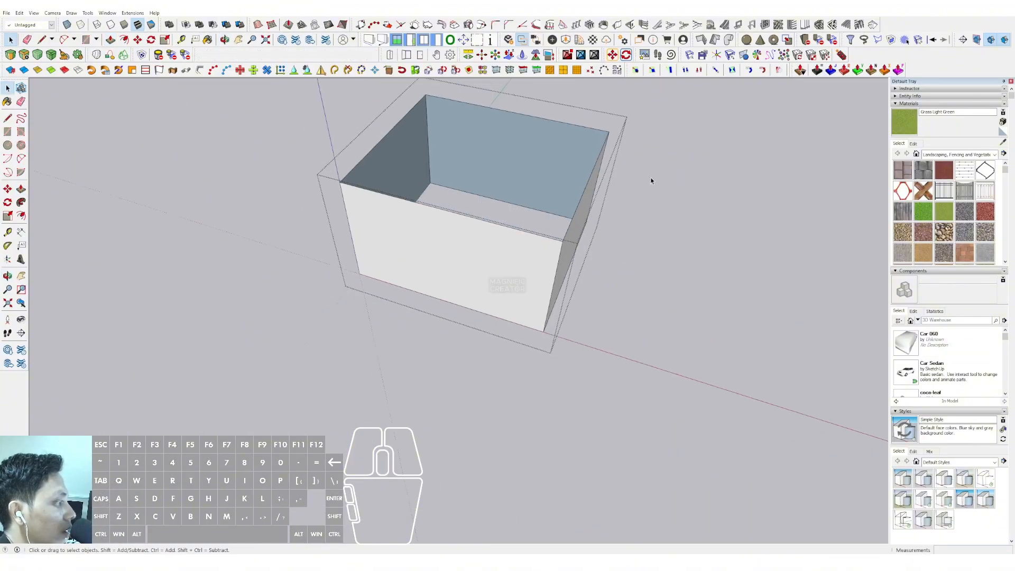
click(652, 180)
- Copy the right corner edges of the upper front and back walls to the left corners, dividing each wall into 6 equal panels
scroll(548, 240, down, 1)
middle_drag(548, 240, 467, 191)
scroll(467, 192, up, 2)
shift+middle_drag(453, 243, 480, 289)
triple_click(491, 265)
click(507, 266)
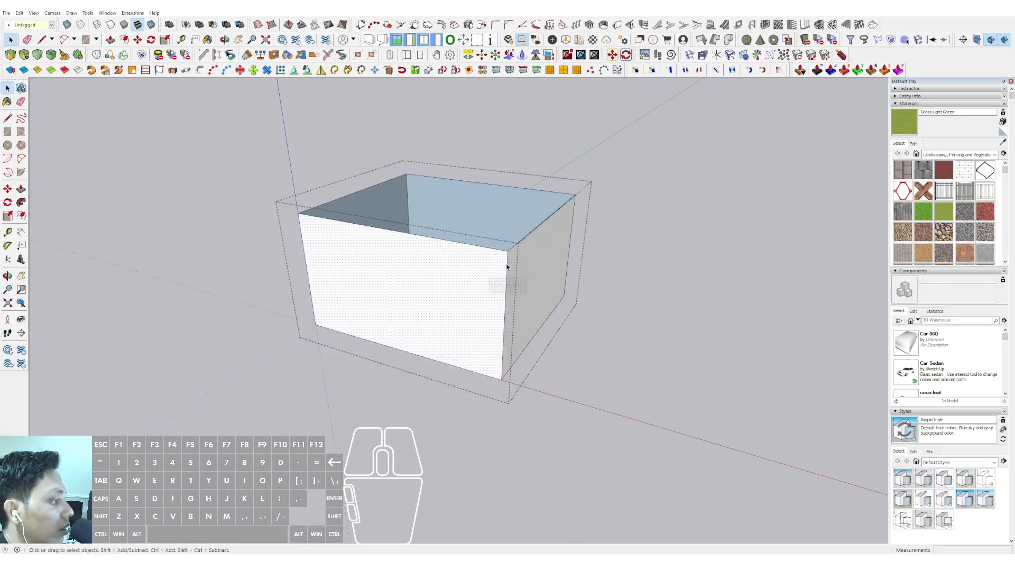
click(571, 215)
middle_drag(507, 259, 502, 280)
key(m)
key(ctrl)
click(507, 266)
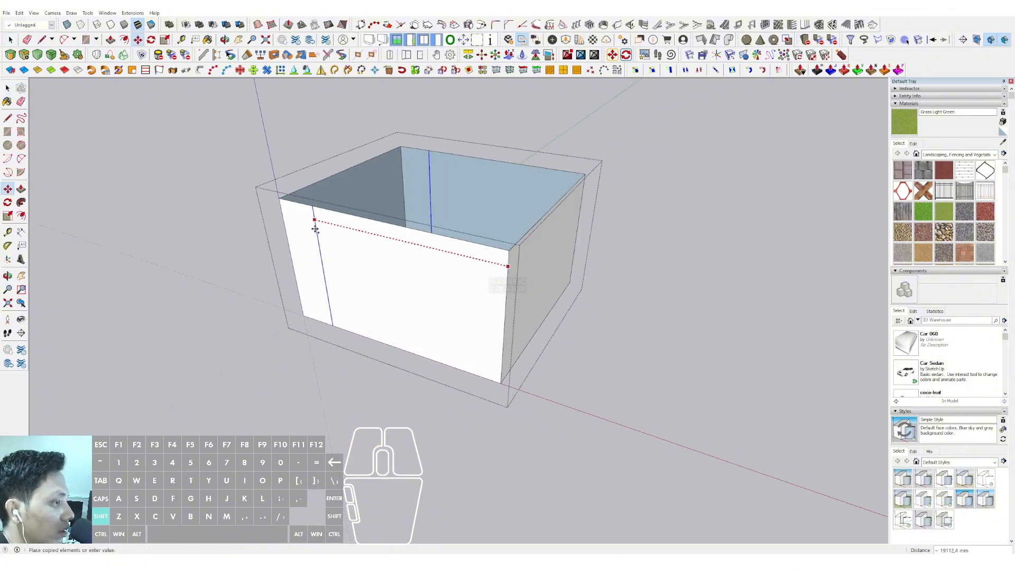
click(284, 214)
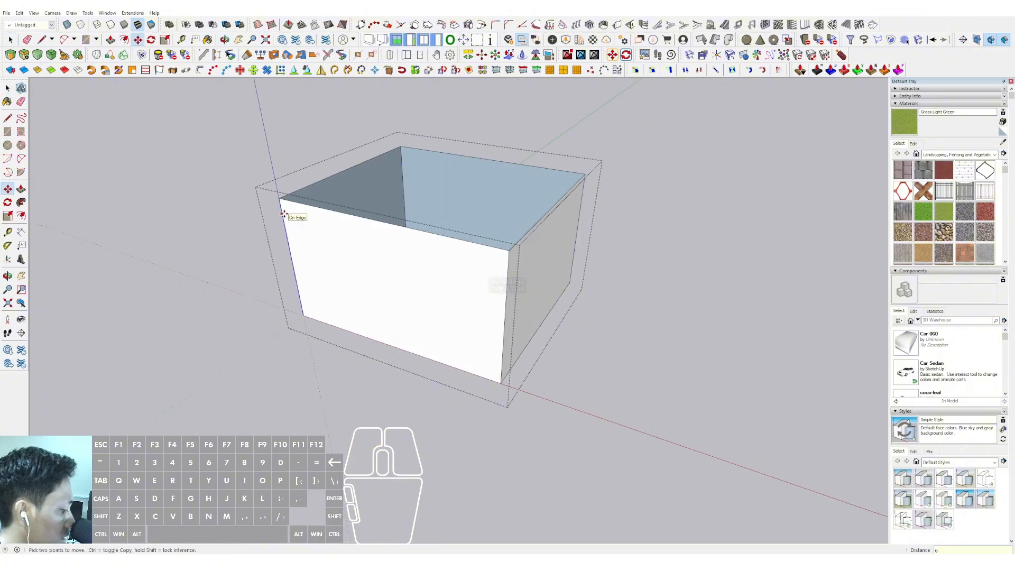
text(/6)
key(Return)
key(space)
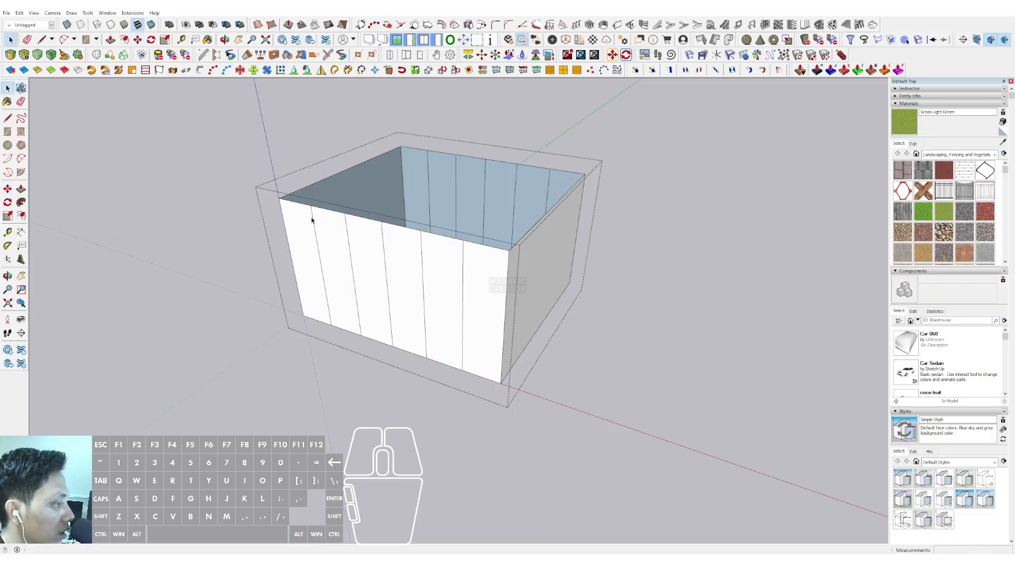
- Copy the upper front wall's two corner edges to the rear corners, dividing both side walls into equal panels, and close the group
click(508, 272)
middle_drag(508, 272, 221, 262)
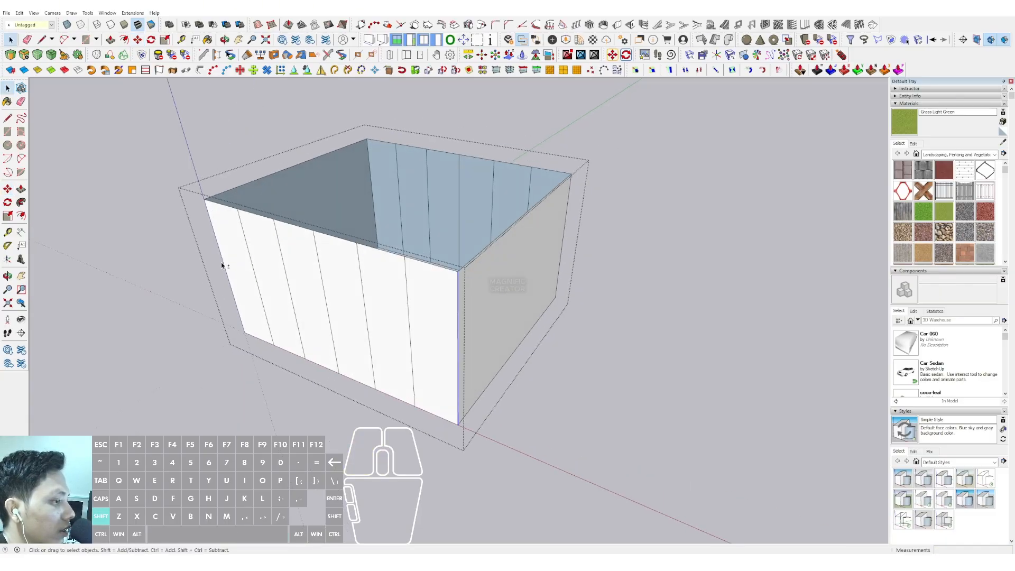
shift+click(222, 262)
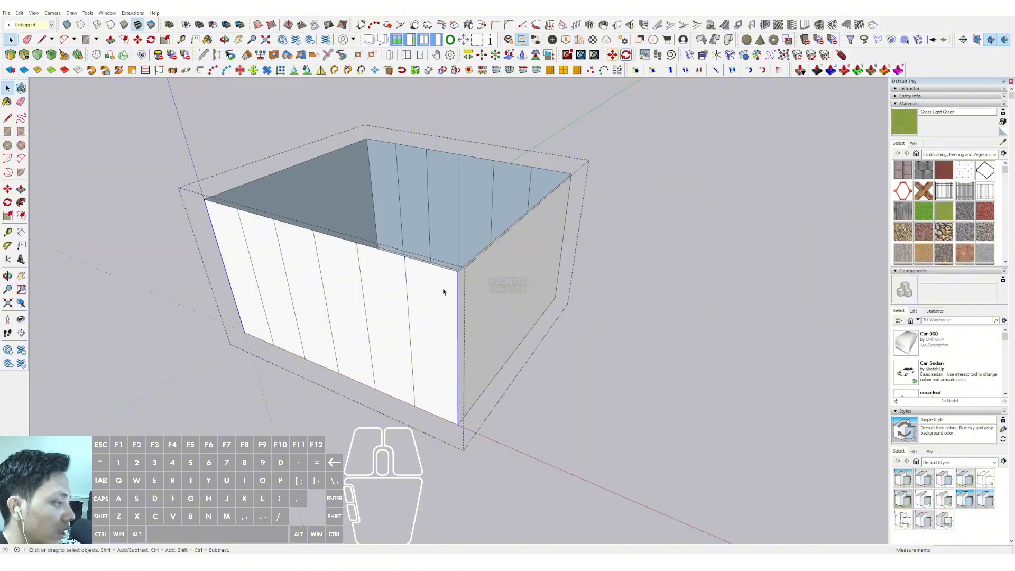
middle_drag(444, 291, 469, 318)
key(m)
key(ctrl)
click(460, 295)
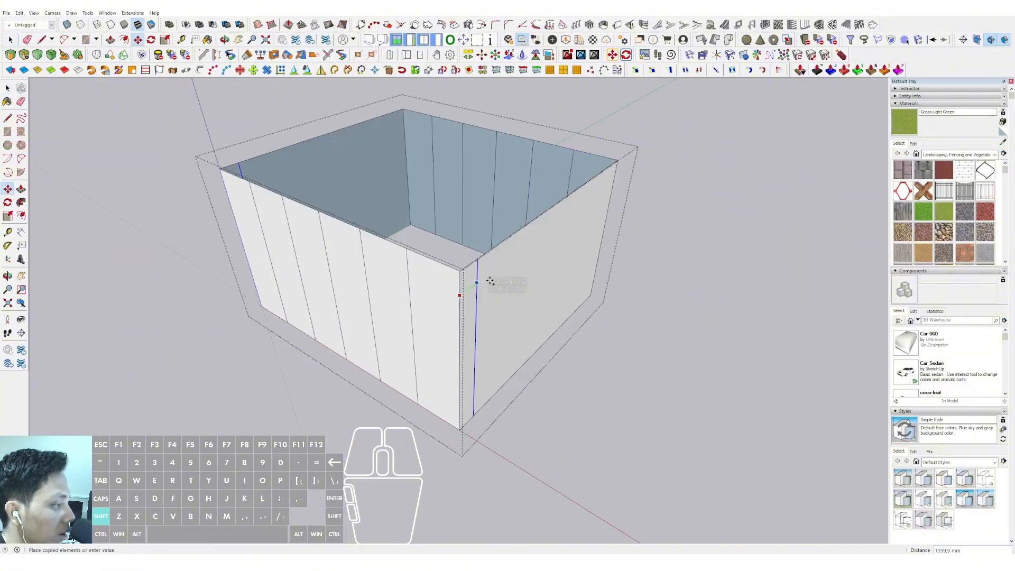
click(613, 182)
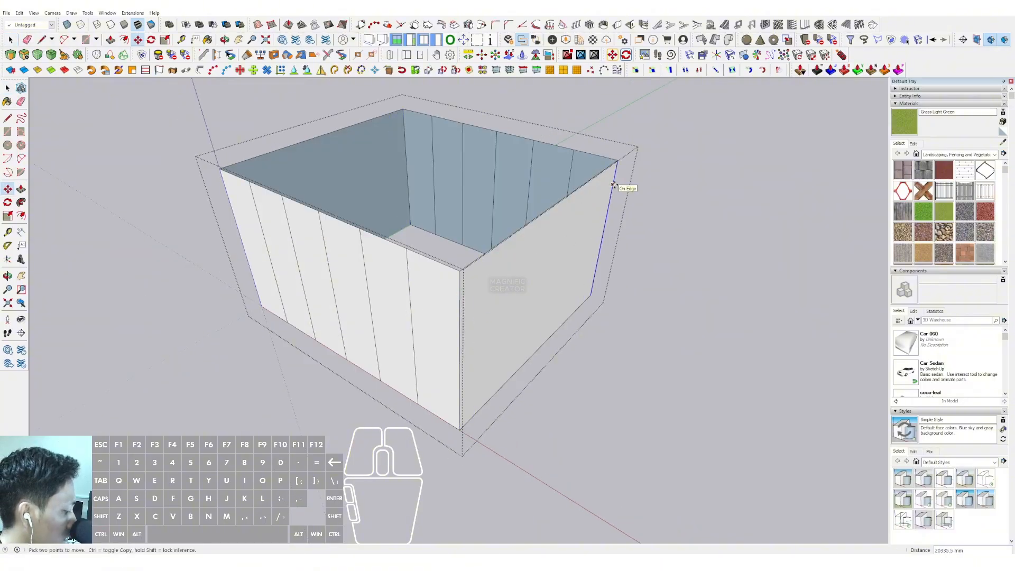
key(Return)
key(space)
scroll(394, 340, down, 2)
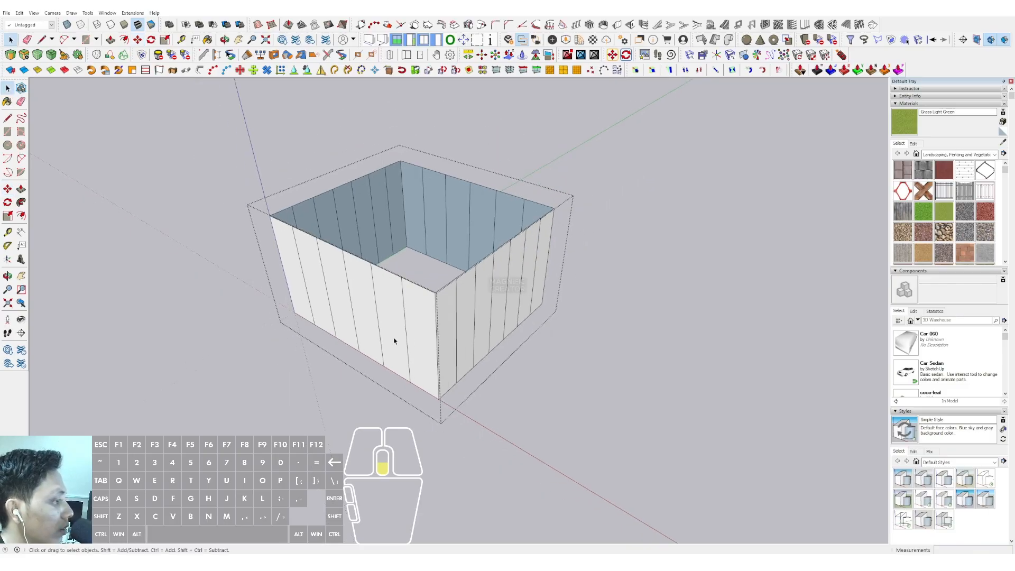
middle_drag(394, 340, 461, 142)
scroll(458, 282, down, 3)
click(607, 215)
- Open the lower wall group and erase the vertical dividing edges on both side walls
scroll(502, 220, up, 5)
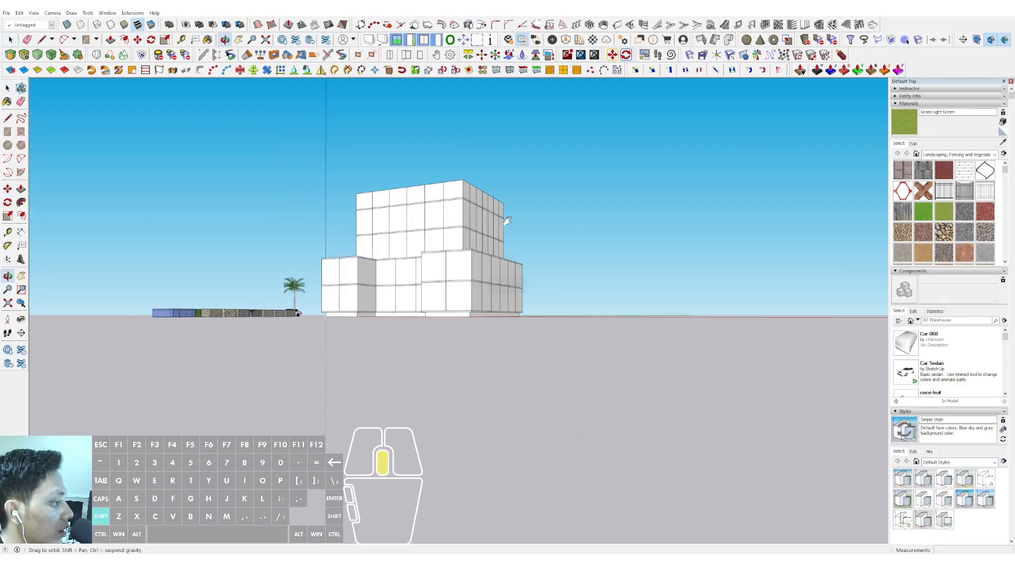
triple_click(450, 256)
scroll(450, 255, down, 1)
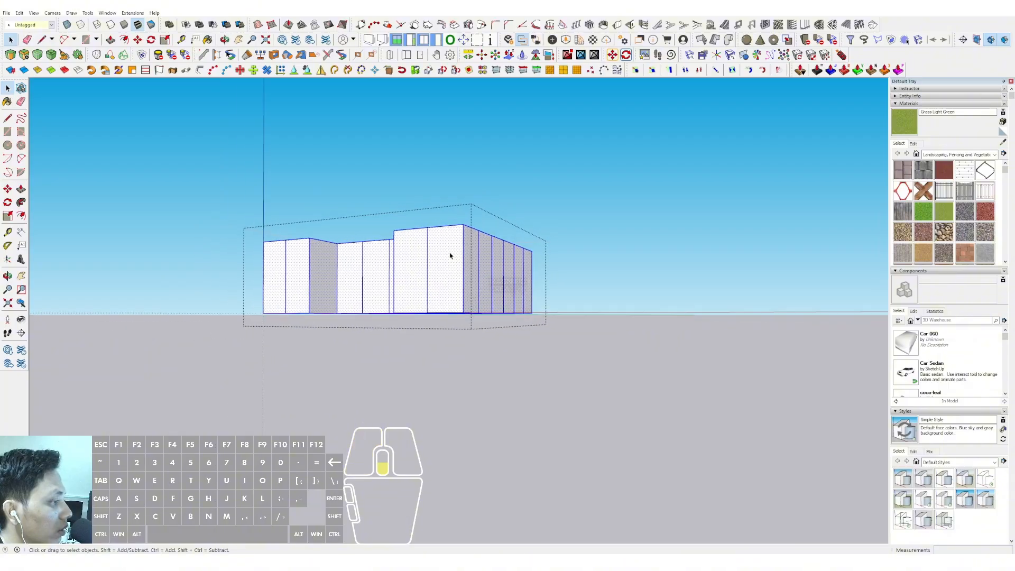
middle_drag(450, 256, 442, 338)
scroll(498, 245, up, 1)
mouse_move(498, 245)
middle_down()
mouse_move(439, 308)
mouse_move(446, 290)
middle_up()
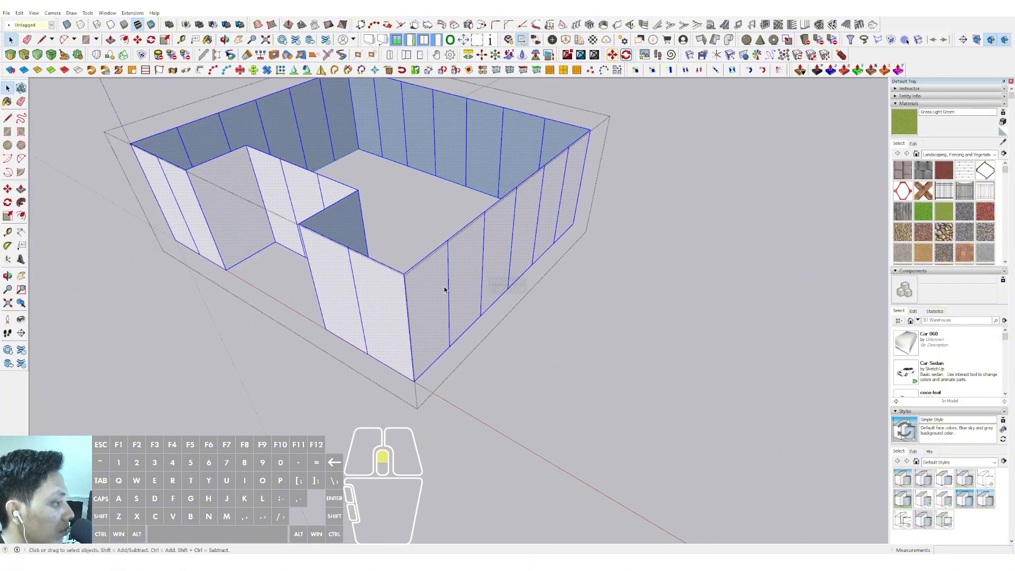
key(e)
drag(444, 275, 566, 190)
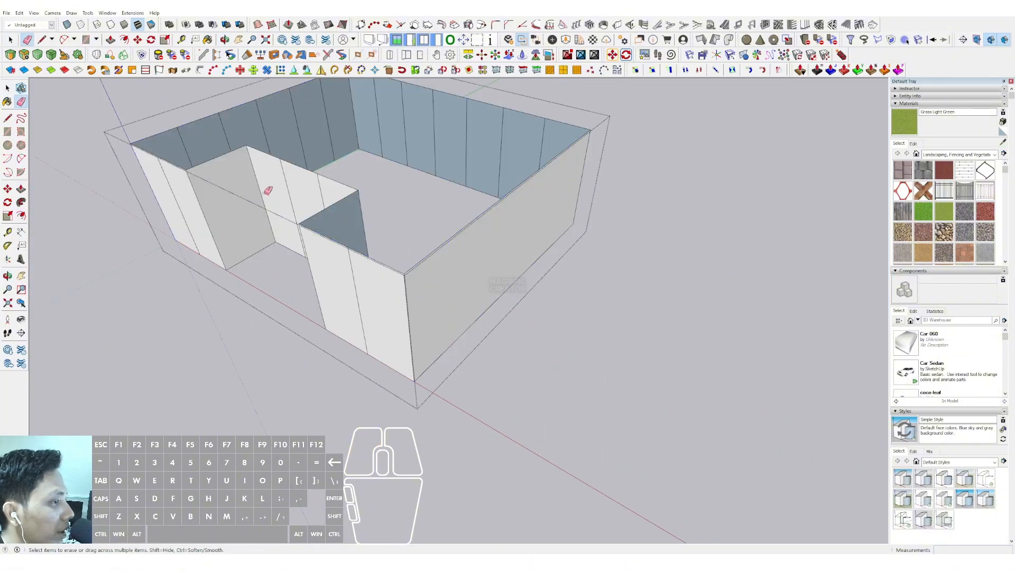
middle_drag(267, 189, 315, 284)
drag(460, 234, 372, 267)
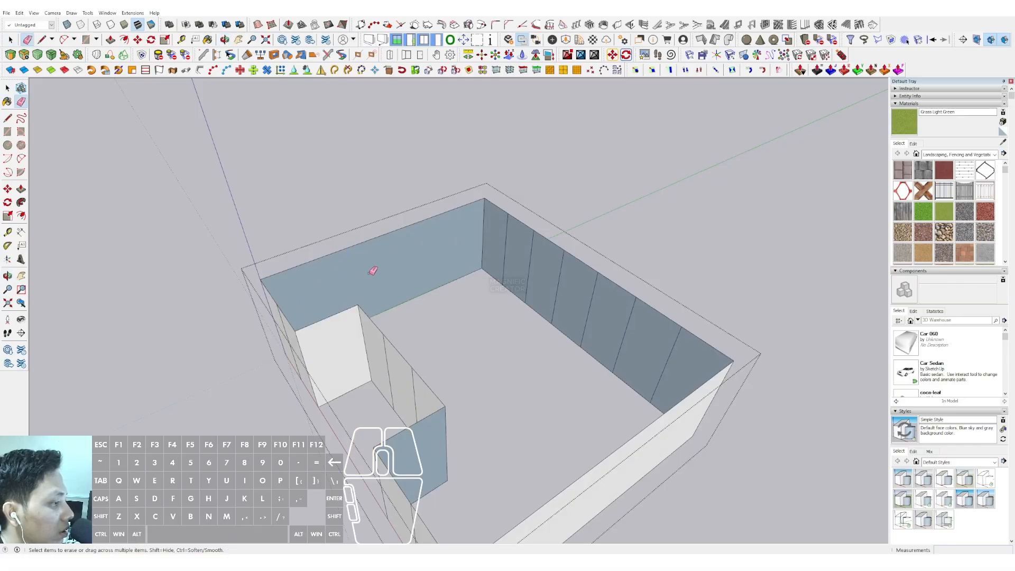
scroll(380, 360, down, 4)
- Copy the lower walls' two front corner edges to the rear corners, dividing each side wall into 9 equal panels
key(space)
scroll(323, 276, up, 2)
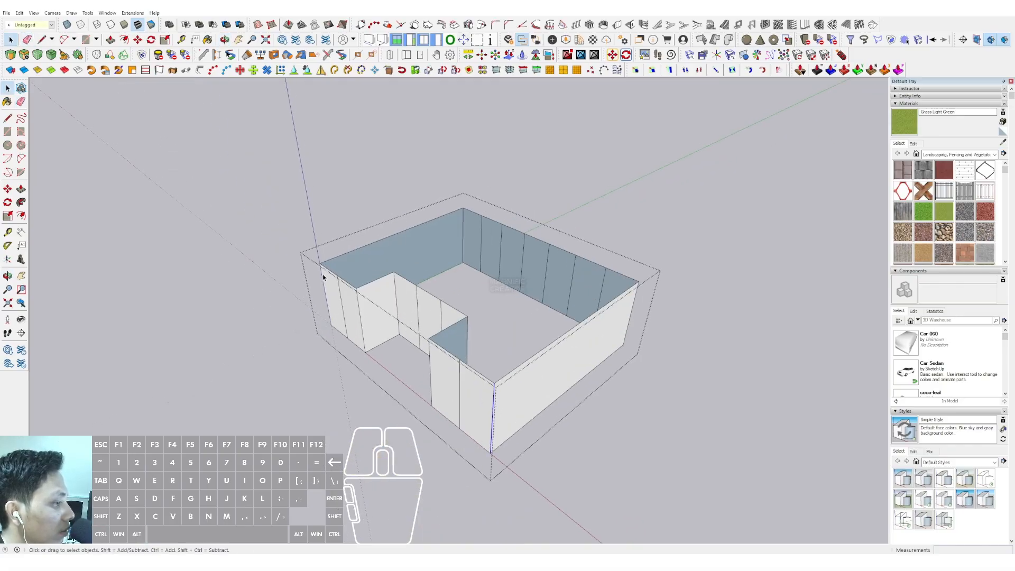
scroll(485, 404, up, 1)
middle_drag(485, 404, 481, 383)
key(m)
key(ctrl)
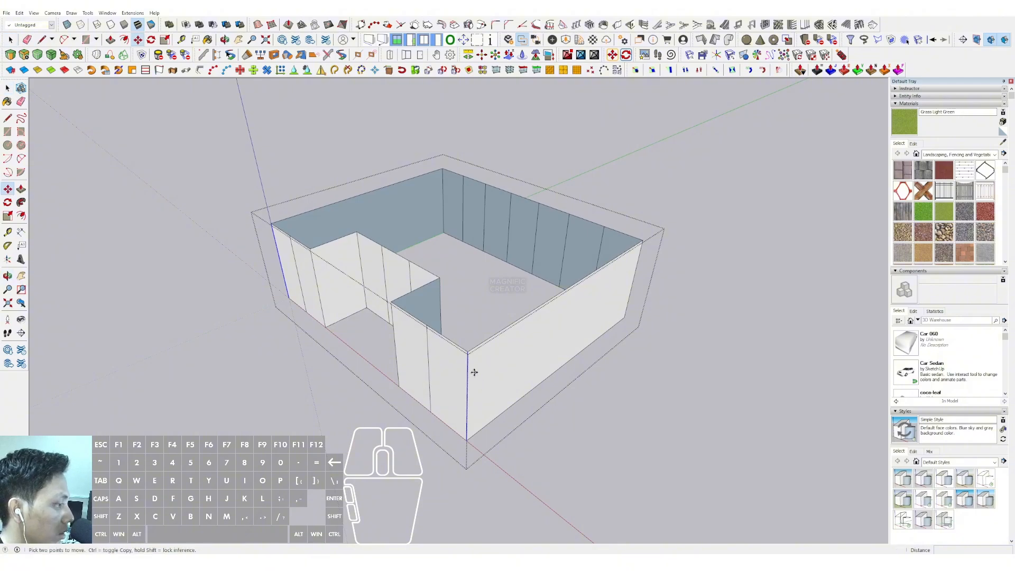
click(467, 370)
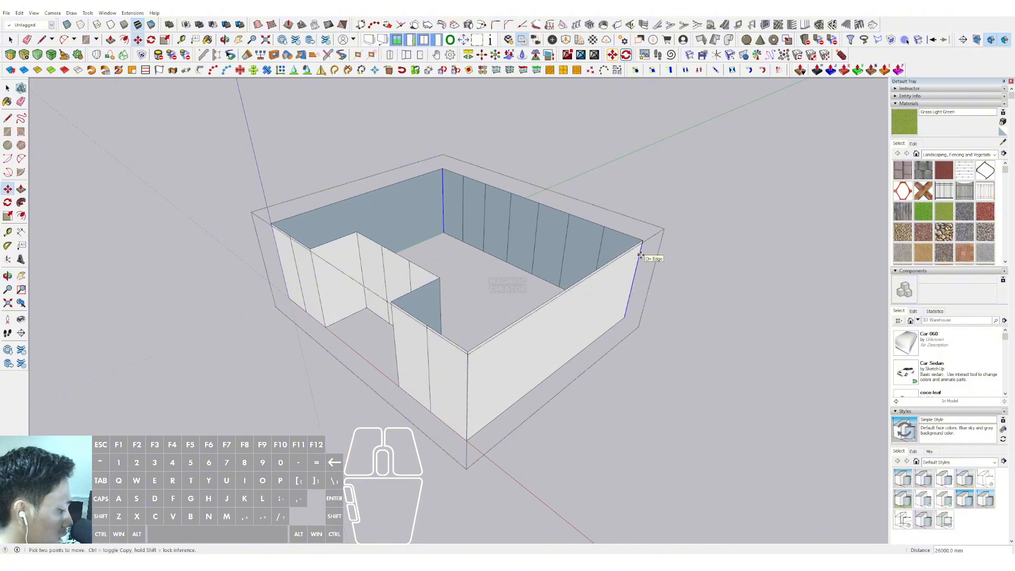
text(9/)
key(Return)
key(space)
scroll(443, 380, up, 1)
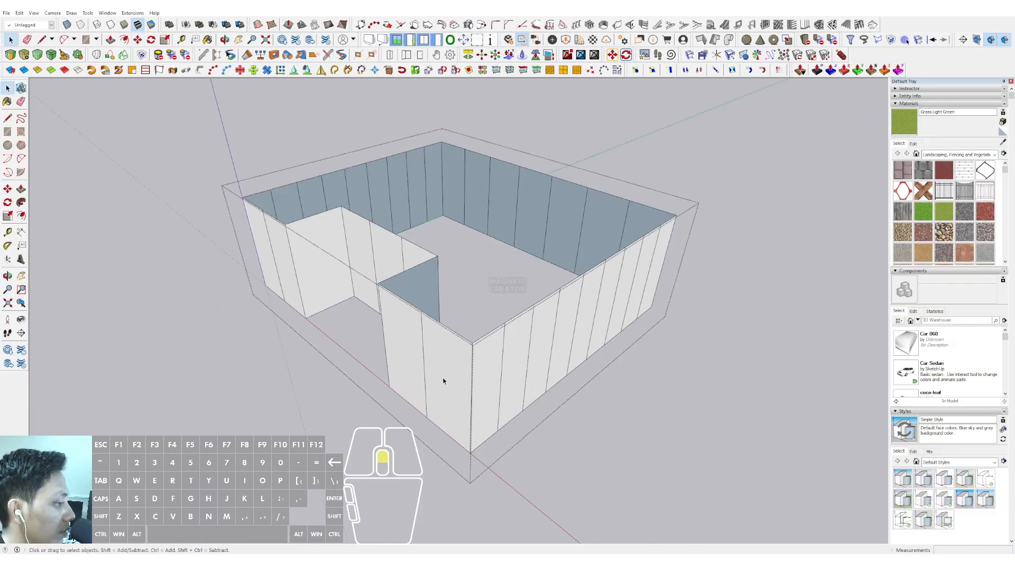
- Delete the vertical dividing edge on the right front wing and the matching one on the rear wall
click(423, 344)
middle_drag(423, 344, 515, 277)
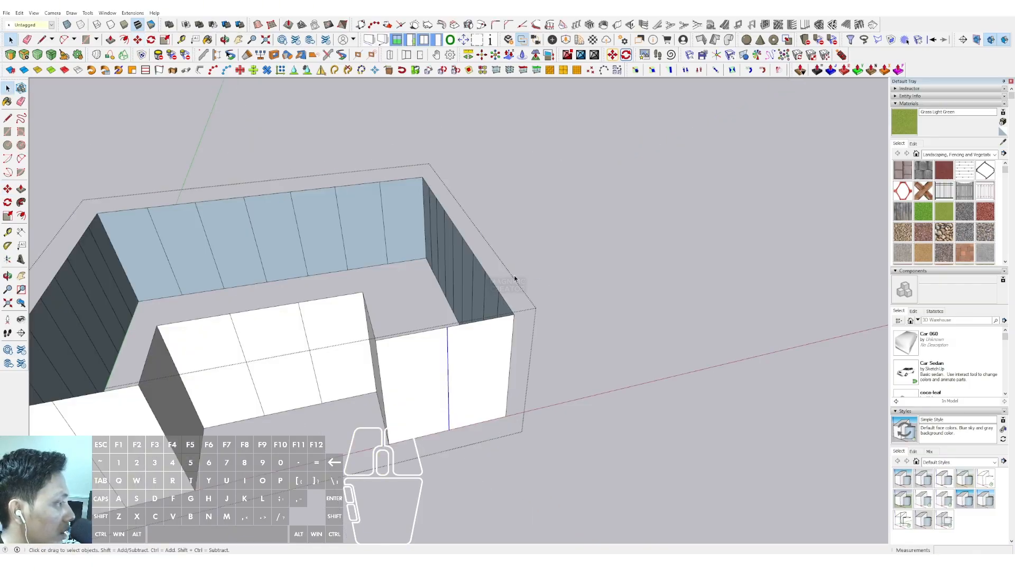
click(386, 222)
key(Delete)
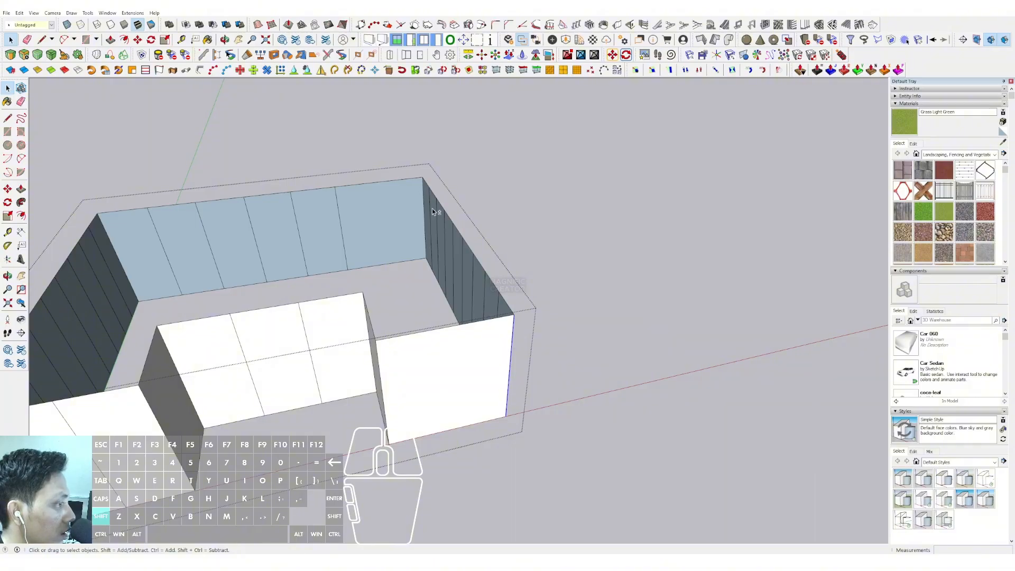
- Copy the right front and rear corner edges across to the notch edge, dividing that stretch of both walls into 3 equal panels
shift+click(425, 203)
key(m)
key(ctrl)
click(511, 342)
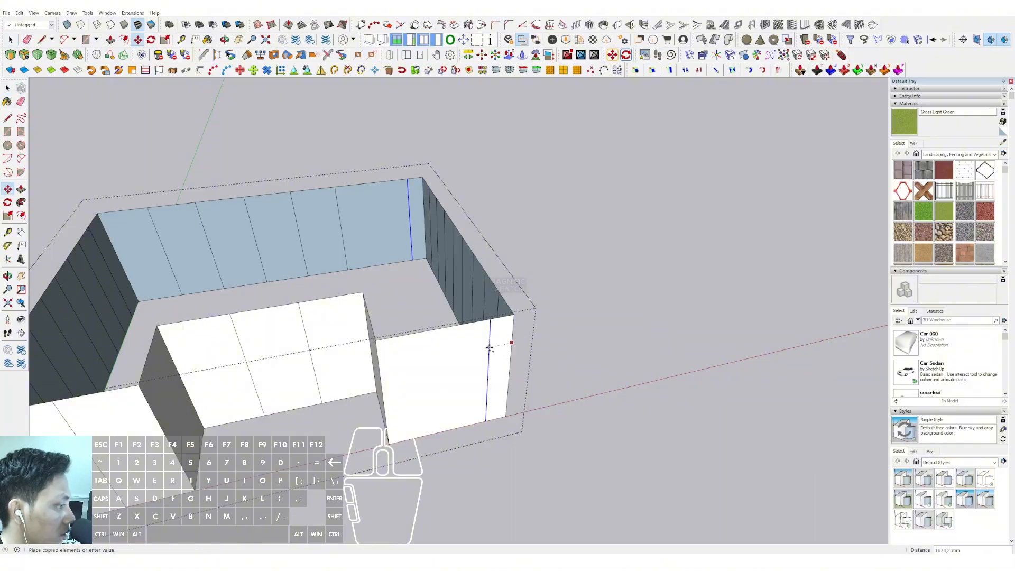
click(380, 365)
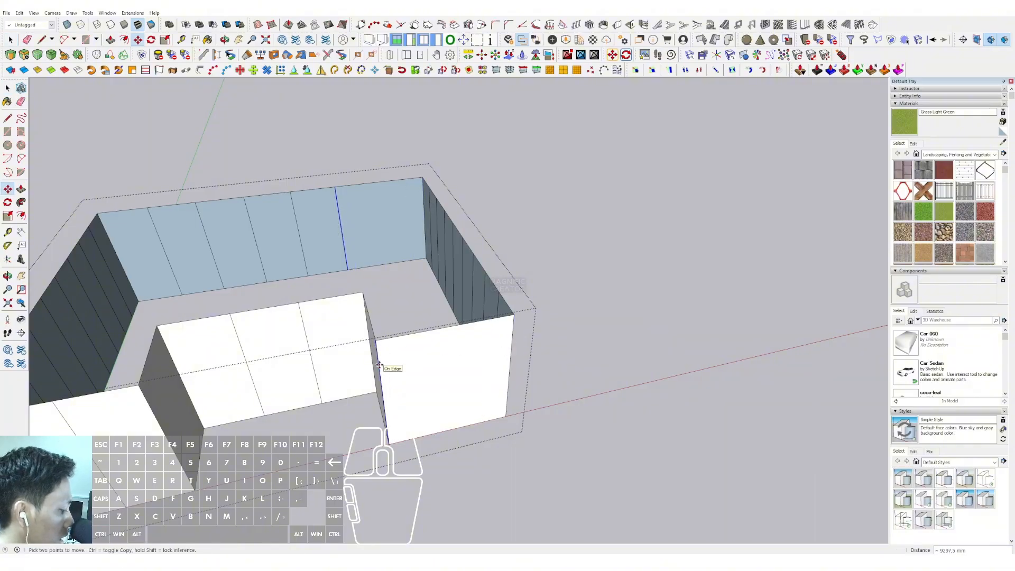
key(Return)
key(space)
- Erase the left front wing's divider and its rear-wall match, and copy the left corner edges across to make 3 equal panels
scroll(380, 366, down, 2)
shift+middle_drag(380, 366, 581, 335)
middle_drag(581, 336, 369, 323)
key(e)
click(366, 331)
click(385, 209)
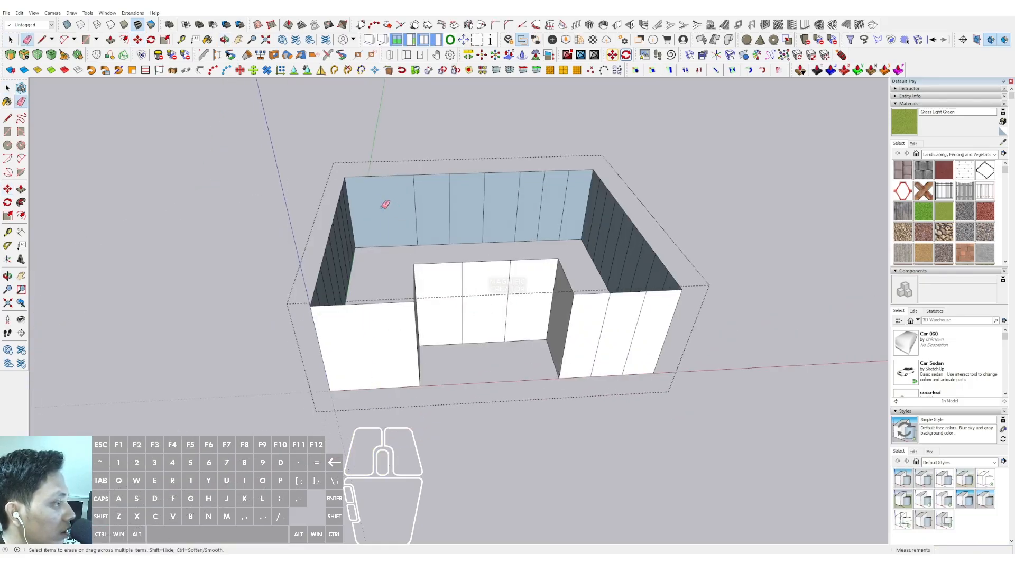
key(space)
scroll(414, 207, up, 2)
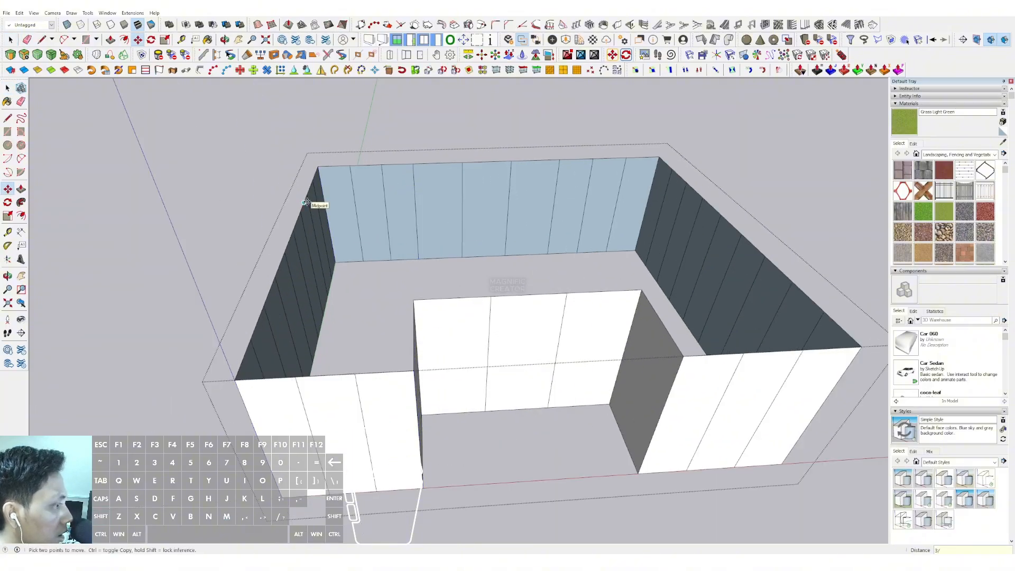
- Erase the two vertical dividers on the recessed front wall and the matching pair on the rear wall
mouse_move(555, 376)
middle_down()
mouse_move(432, 297)
mouse_move(508, 326)
middle_up()
key(e)
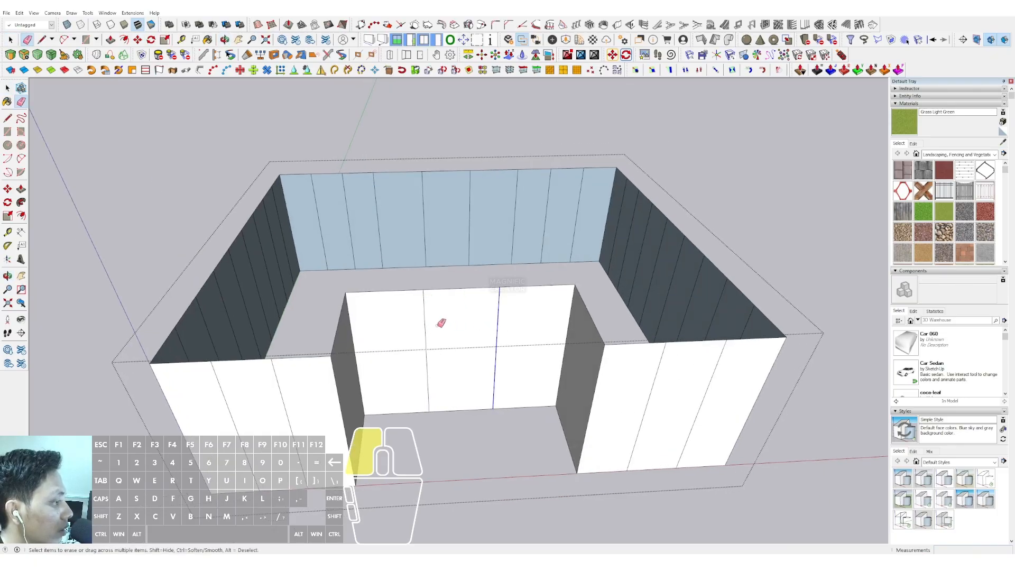
key(space)
- Copy the recessed wall's right corner edge and the aligned rear-wall edge across, dividing both stretches into 4 equal panels
click(516, 195)
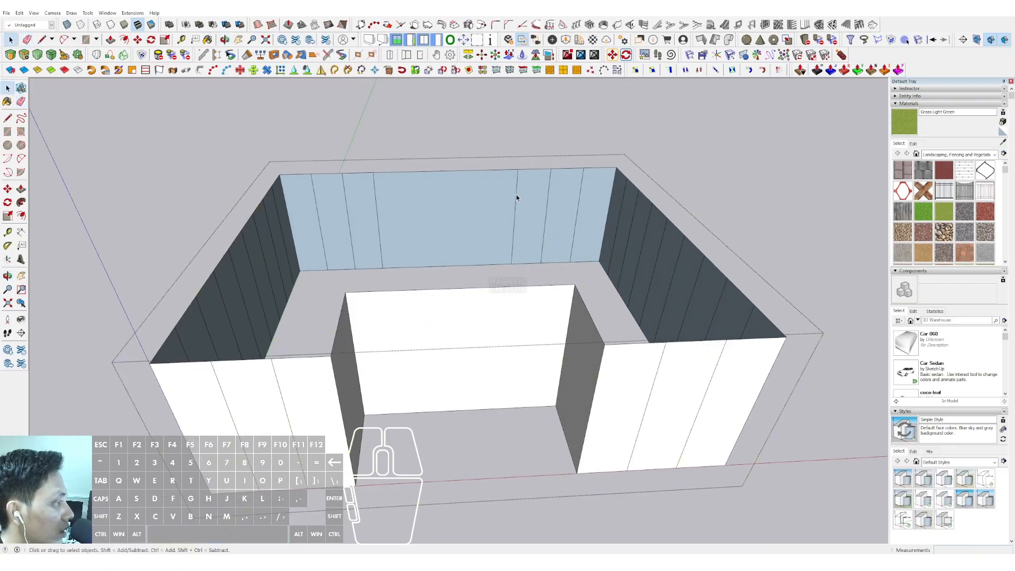
middle_drag(516, 196, 577, 331)
shift+click(575, 296)
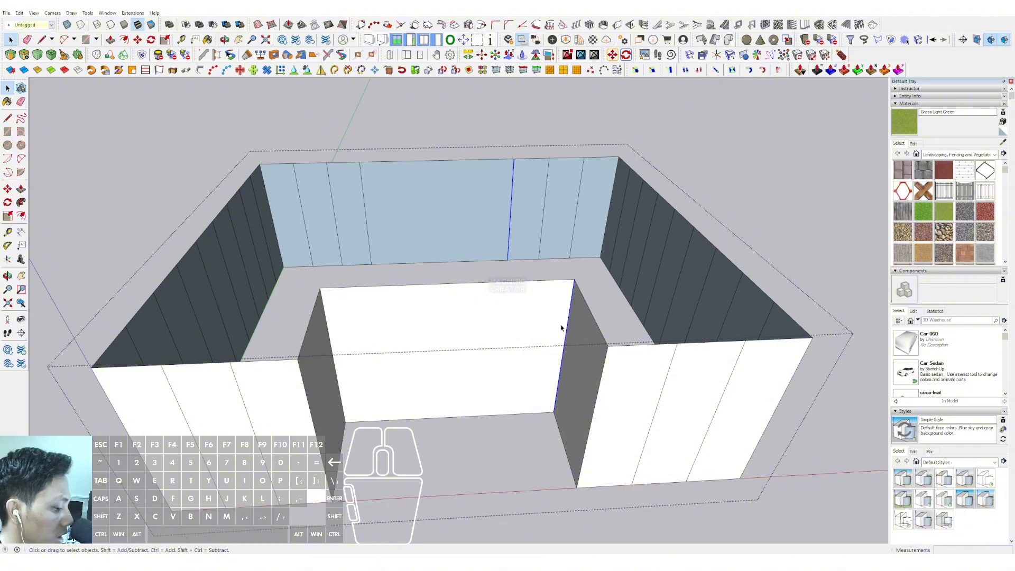
shift+scroll(440, 317, up, 2)
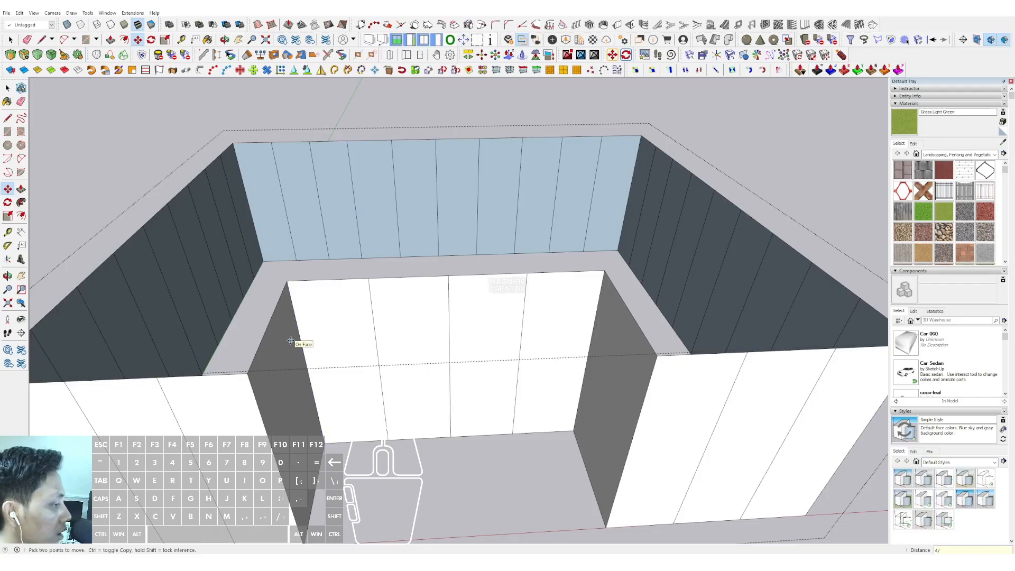
key(space)
- Select all top edges of the lower walls and move them up to form a parapet above the slab
scroll(414, 297, down, 5)
middle_drag(503, 335, 451, 288)
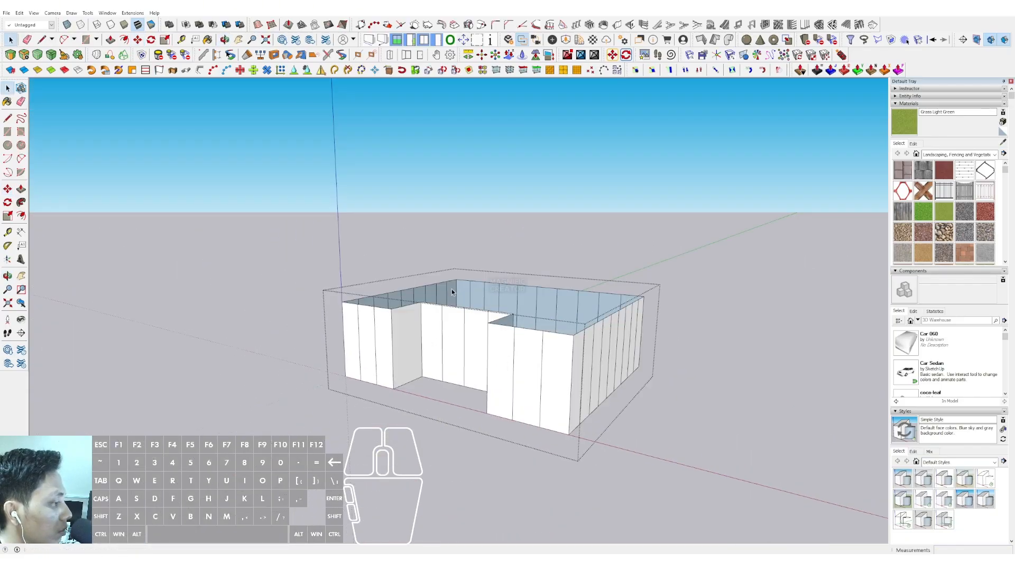
click(728, 274)
middle_drag(727, 273, 325, 248)
click(564, 269)
scroll(563, 268, down, 5)
drag(553, 308, 552, 305)
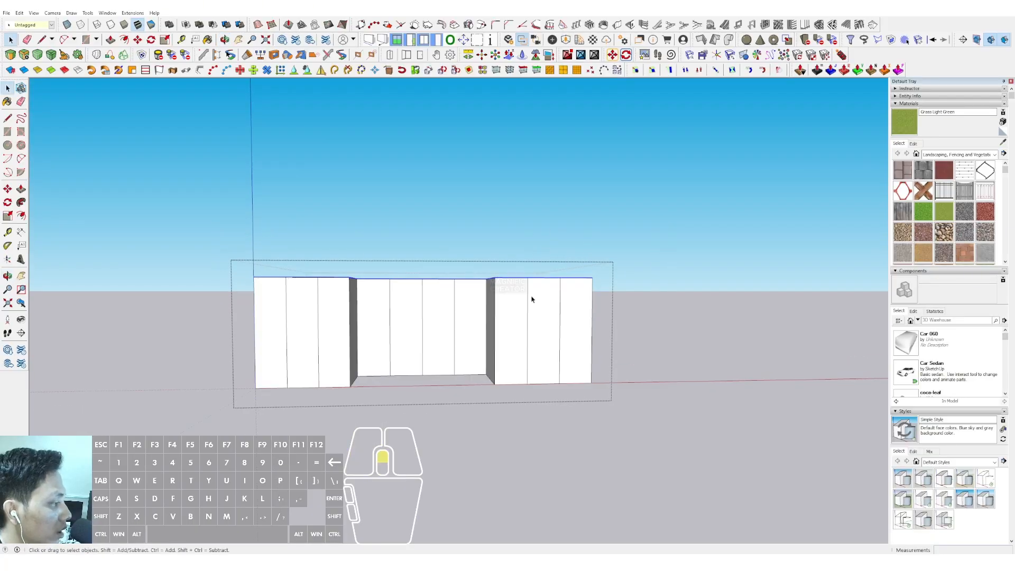
middle_drag(528, 267, 548, 323)
scroll(552, 297, up, 3)
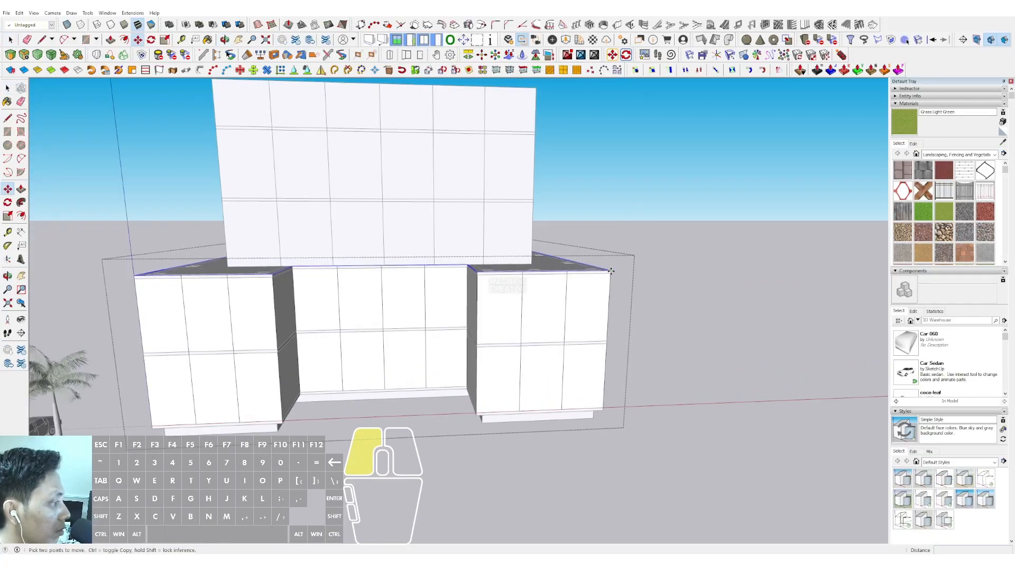
click(611, 271)
shift+click(616, 232)
- Convert all the lower wall faces with Lattice Maker, using 50 mm width and depth, Gray lattice material and Glass pane material
scroll(543, 266, down, 3)
middle_drag(543, 266, 503, 283)
drag(503, 283, 502, 233)
middle_drag(502, 233, 444, 349)
click(440, 346)
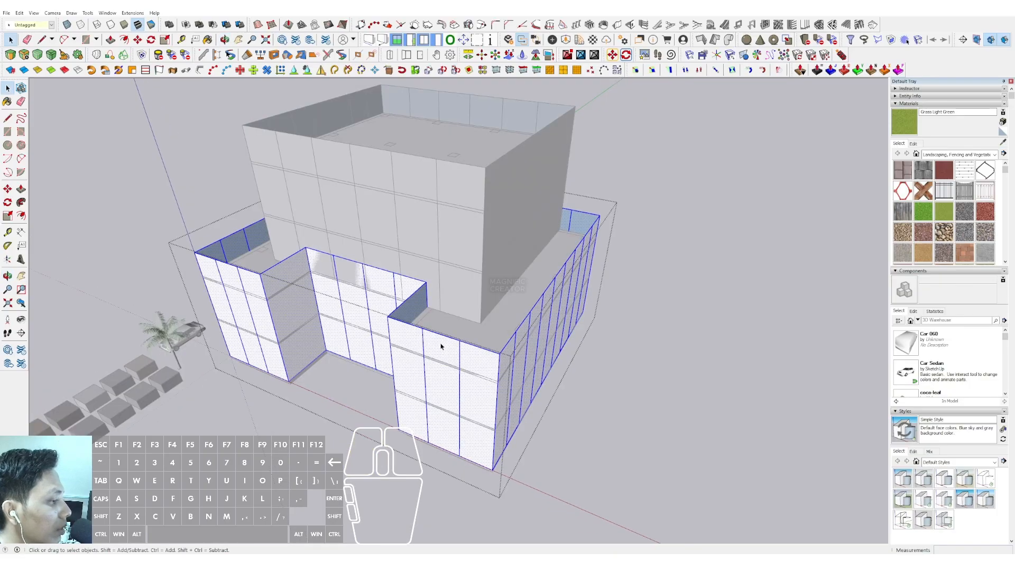
click(131, 12)
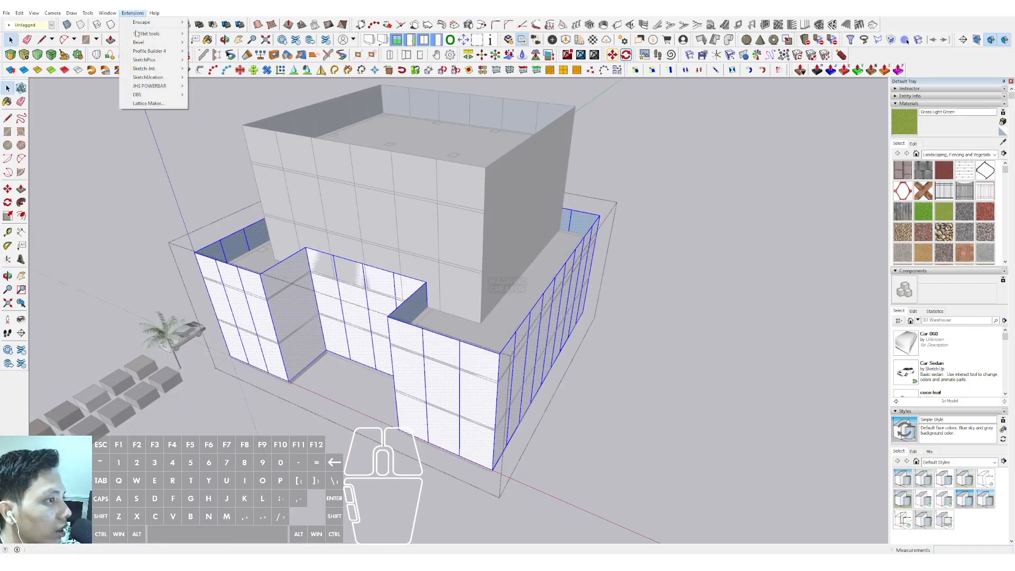
click(149, 104)
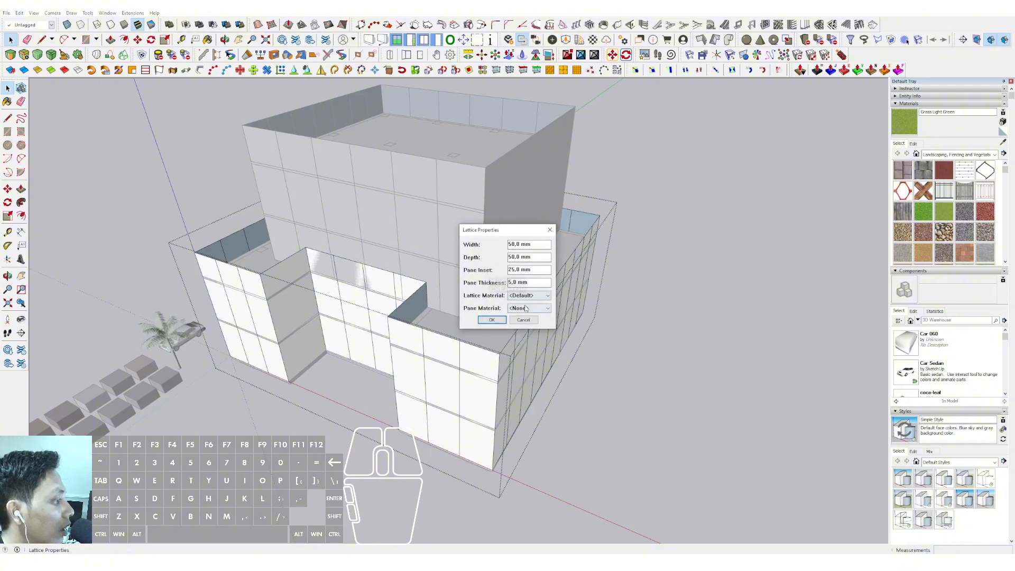
click(525, 308)
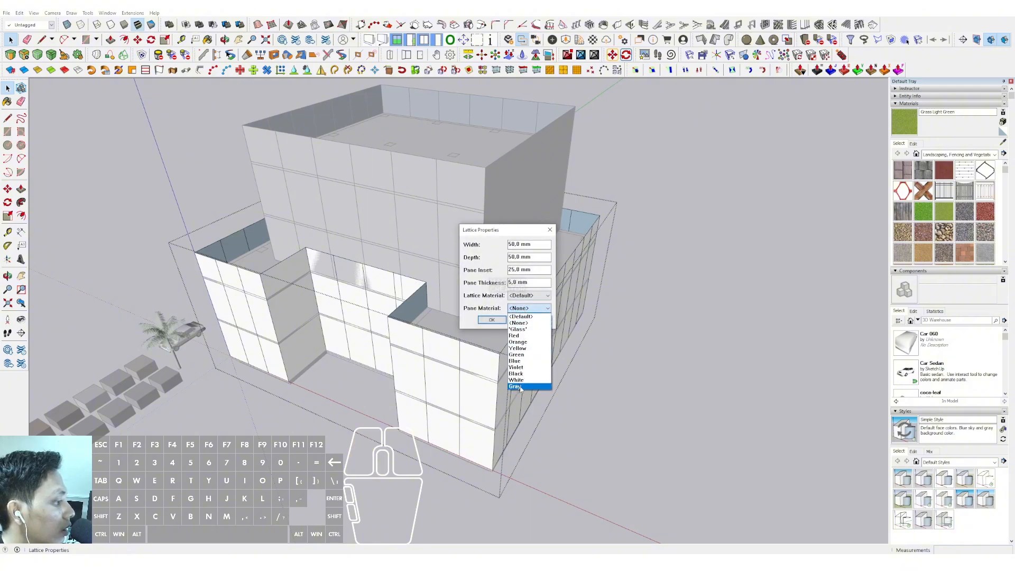
click(518, 329)
click(520, 297)
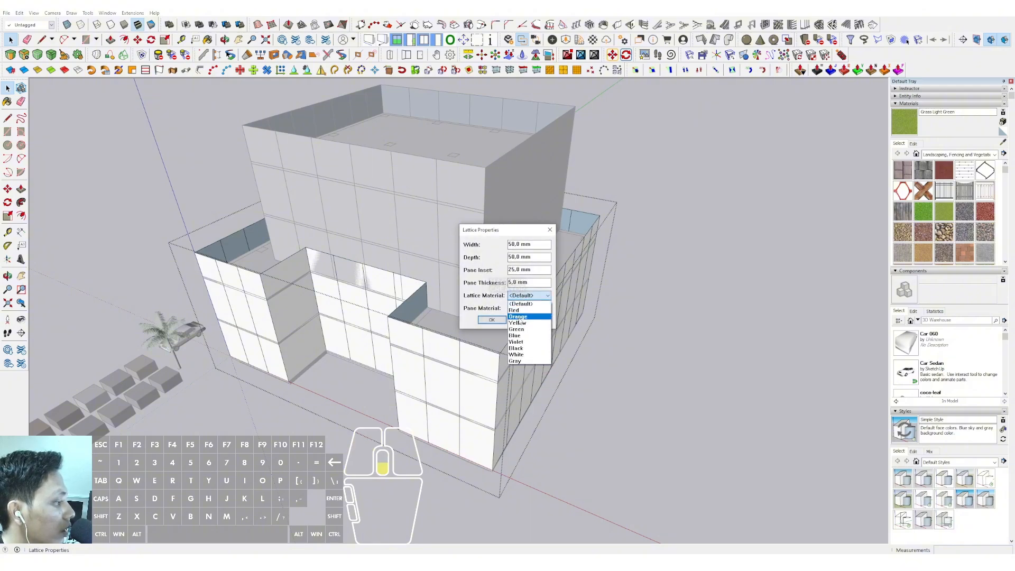
click(502, 321)
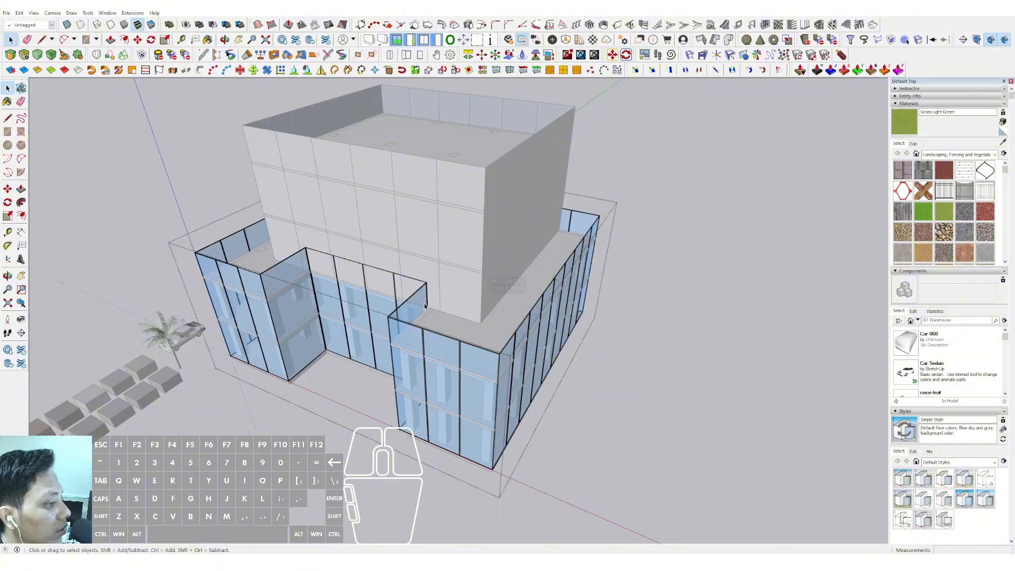
- Convert the upper box's wall faces with Lattice Maker using the same 50 mm Gray lattice and Glass panes, and close the group
triple_click(473, 230)
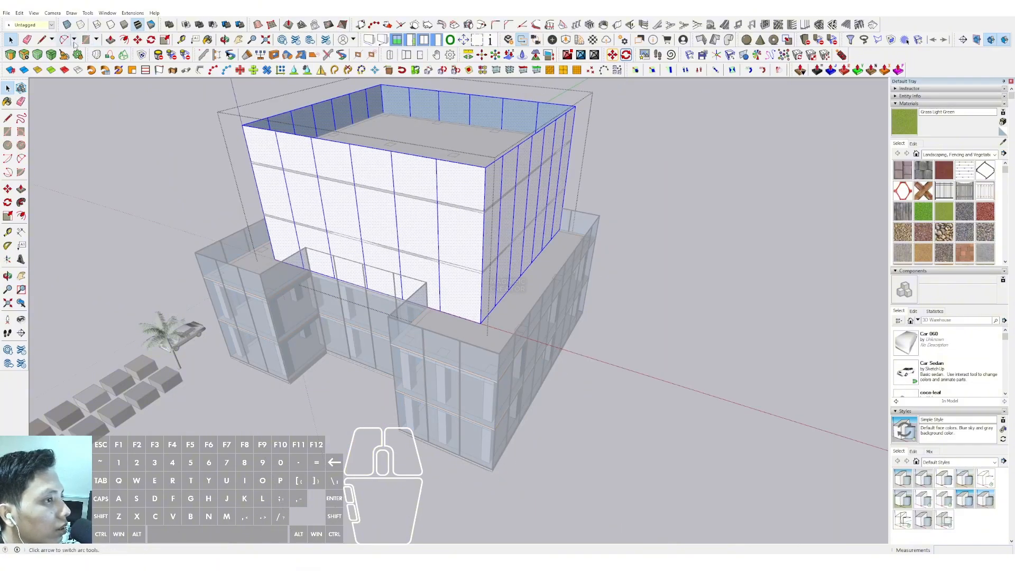
click(133, 13)
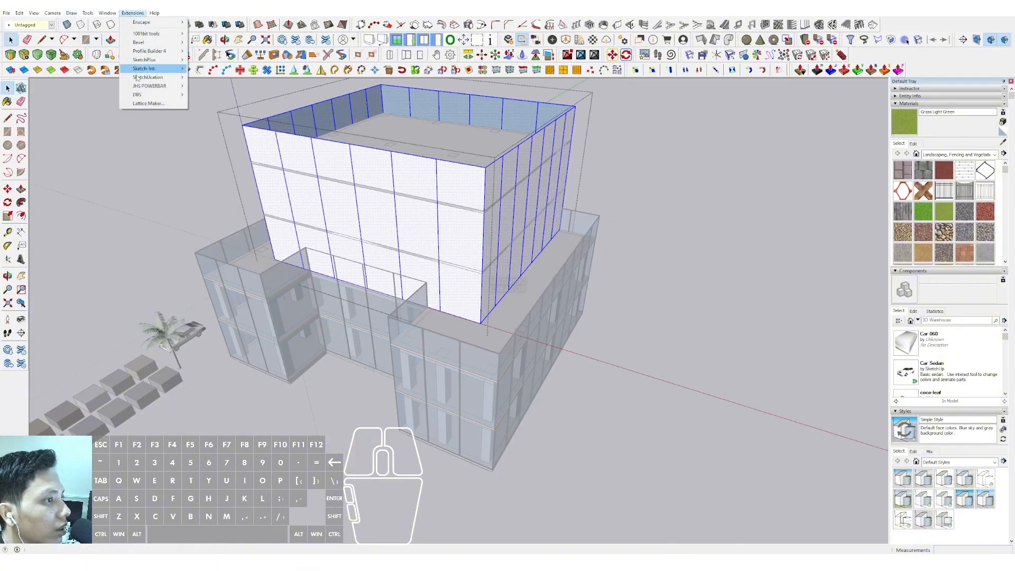
click(153, 104)
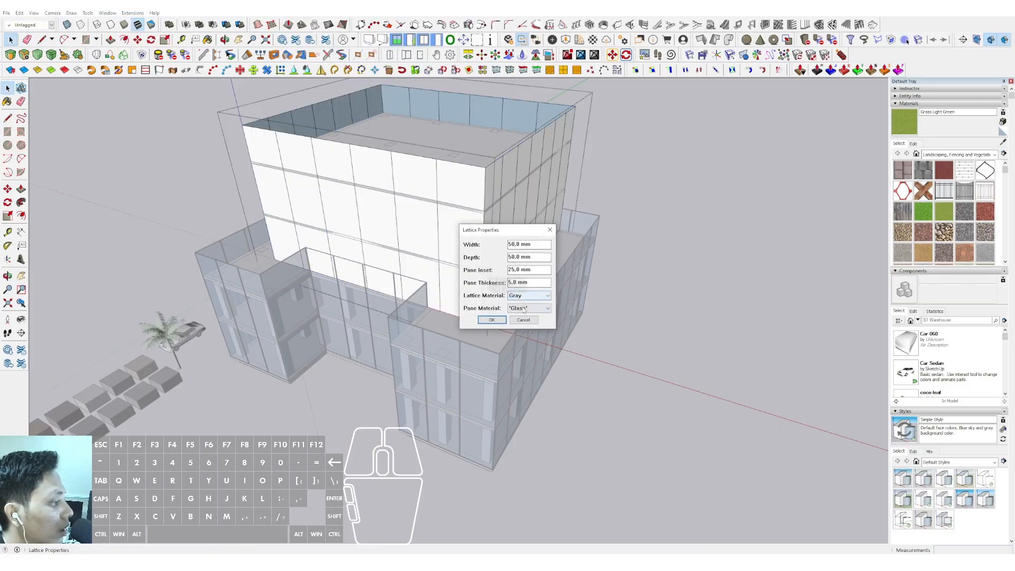
click(492, 320)
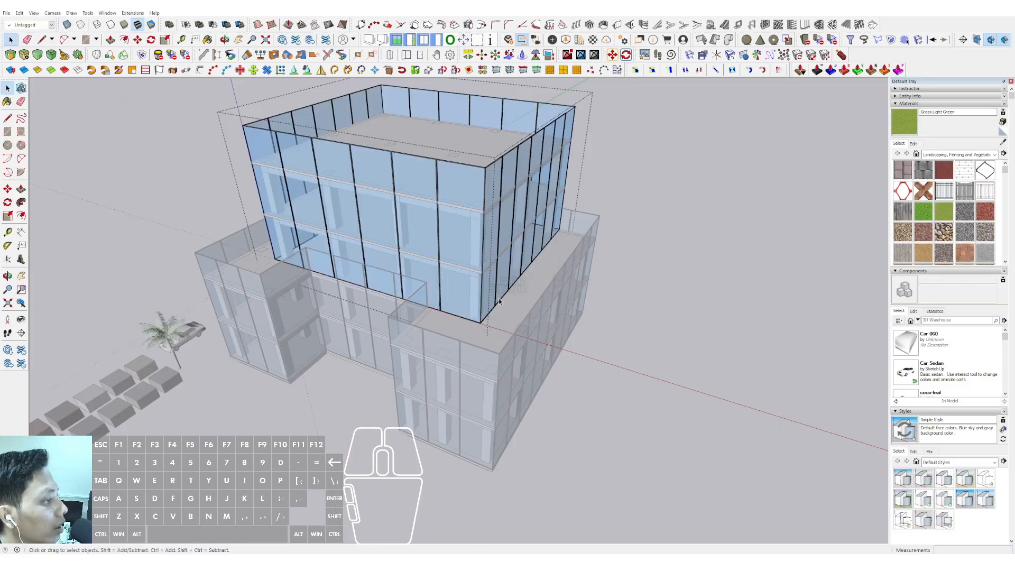
click(724, 189)
- Open the lower glass wall group, select the recessed front wall's lattice and panes, and move them forward along the notch
scroll(365, 321, down, 1)
mouse_move(365, 321)
middle_down()
mouse_move(539, 136)
mouse_move(434, 335)
mouse_move(338, 311)
middle_up()
scroll(435, 335, up, 5)
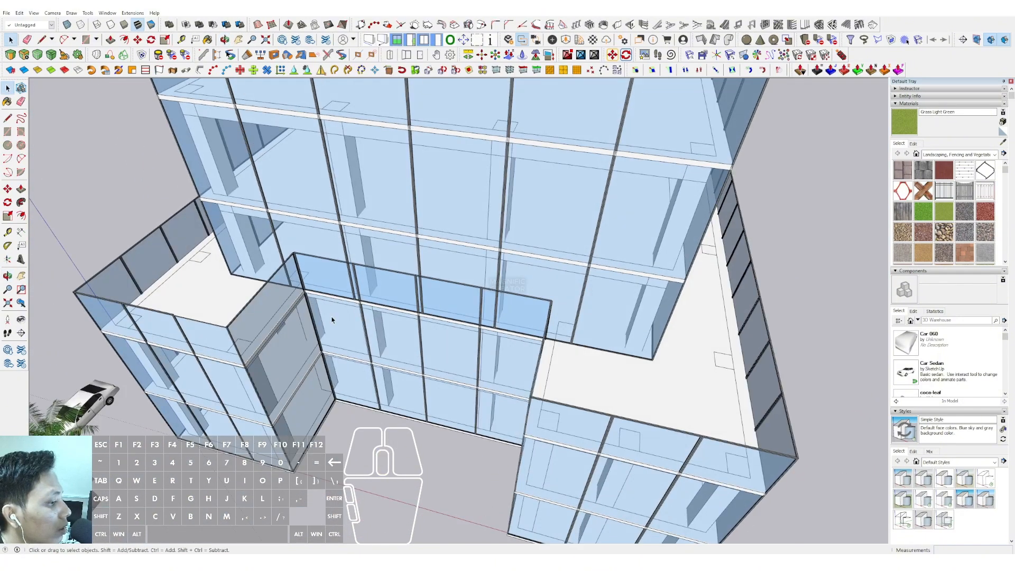
scroll(340, 294, down, 5)
mouse_move(340, 294)
middle_down()
mouse_move(402, 328)
mouse_move(476, 391)
mouse_move(481, 373)
mouse_move(455, 360)
mouse_move(452, 372)
middle_up()
scroll(481, 374, up, 3)
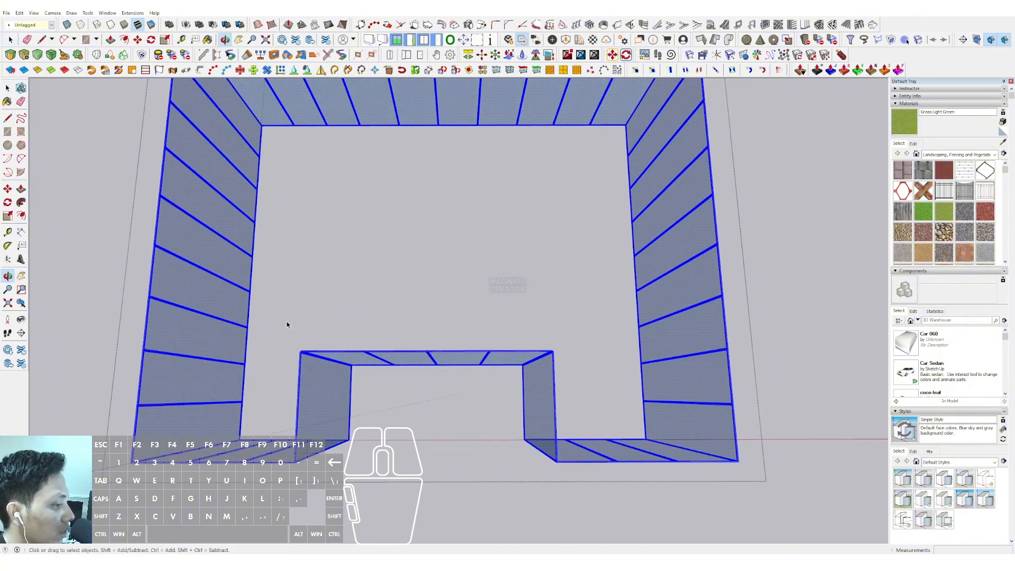
drag(526, 386, 526, 385)
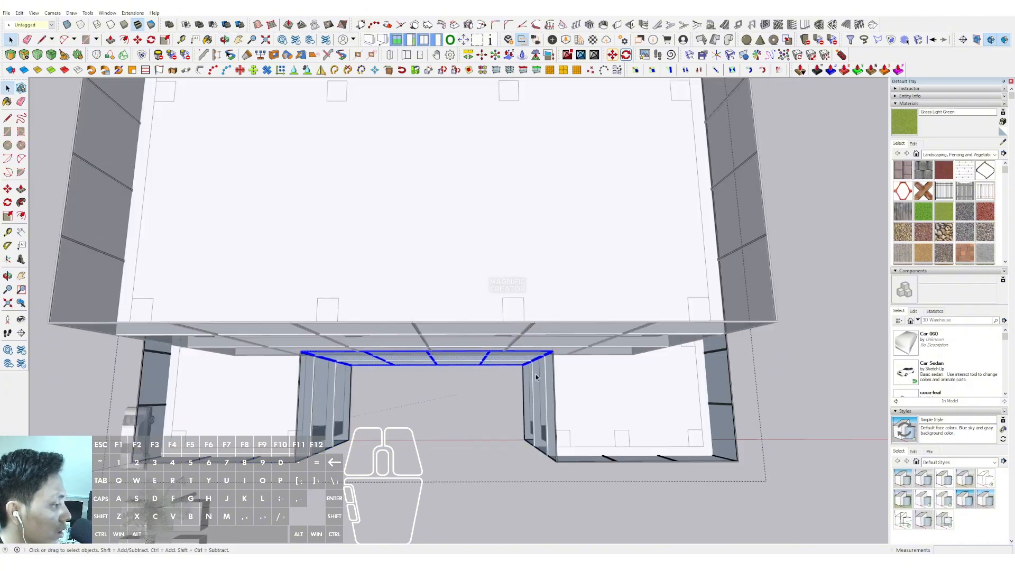
key(comma)
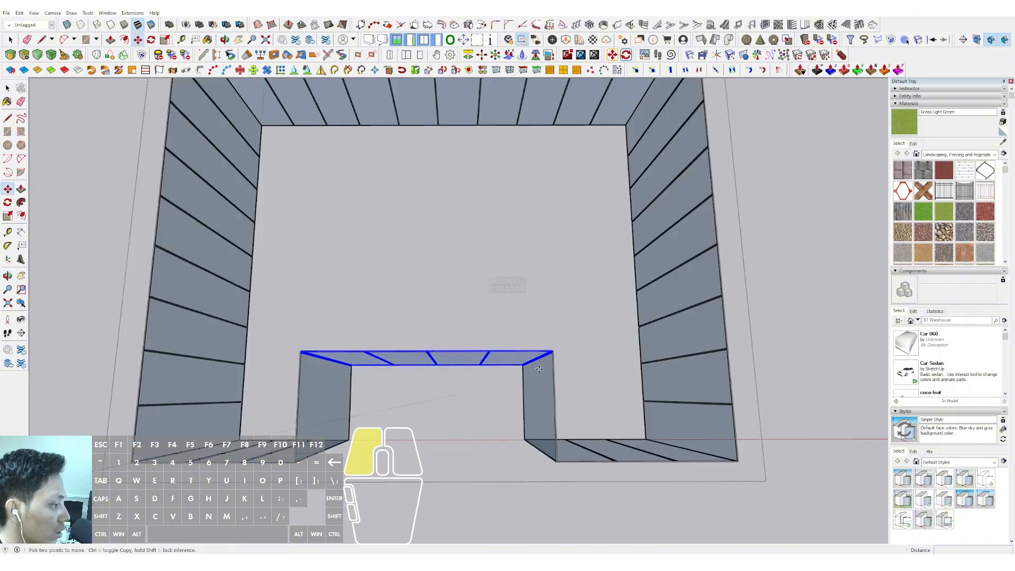
click(539, 368)
key(shift)
click(536, 409)
key(space)
middle_drag(535, 408, 661, 387)
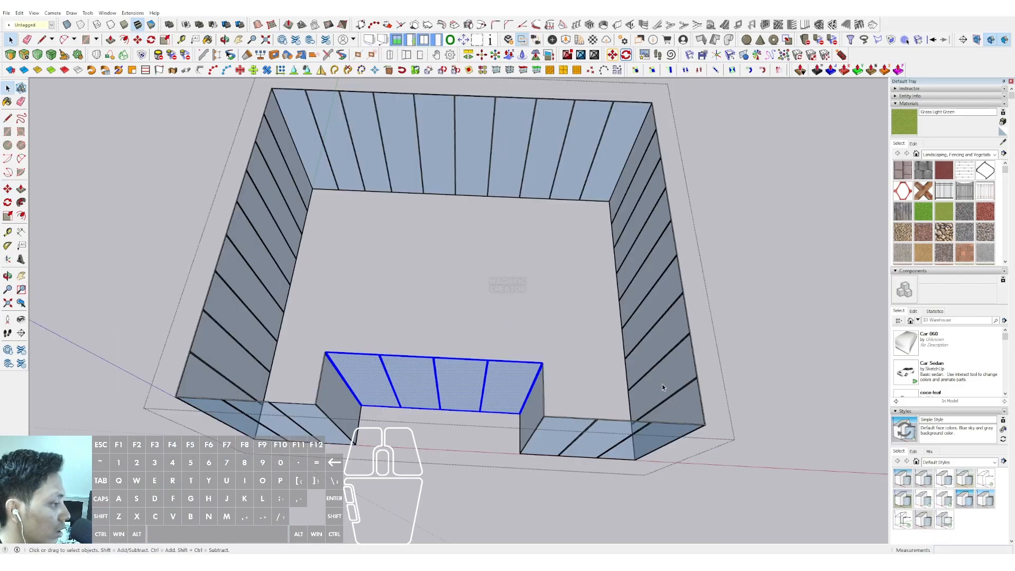
- Close the wall group, open the lower roof slab and Push/Pull its notch edge forward to the relocated glass wall
click(799, 355)
scroll(537, 351, up, 1)
triple_click(569, 360)
middle_drag(537, 351, 536, 326)
scroll(531, 344, up, 3)
scroll(530, 344, up, 2)
key(v)
click(534, 324)
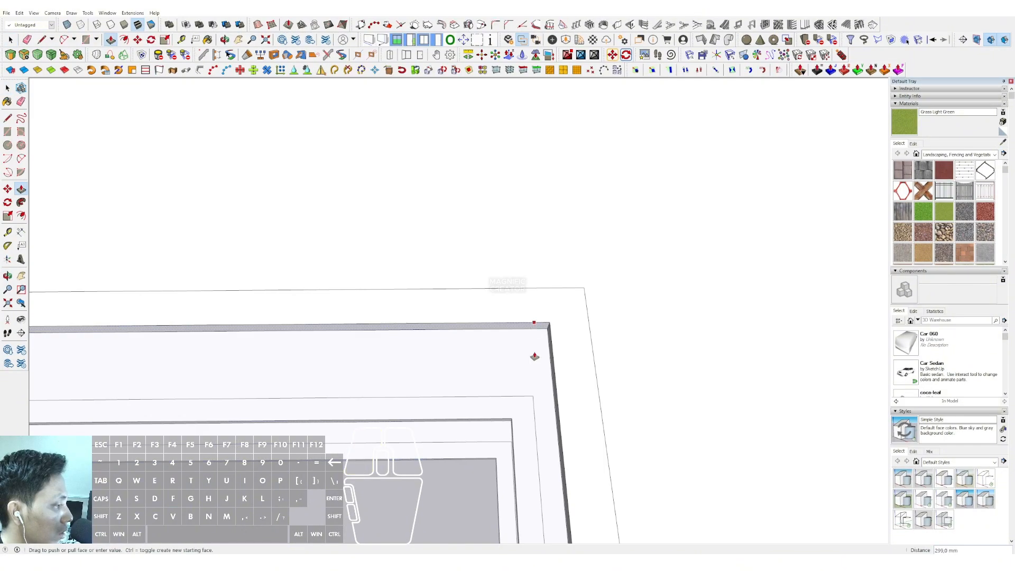
key(comma)
middle_drag(488, 373, 301, 371)
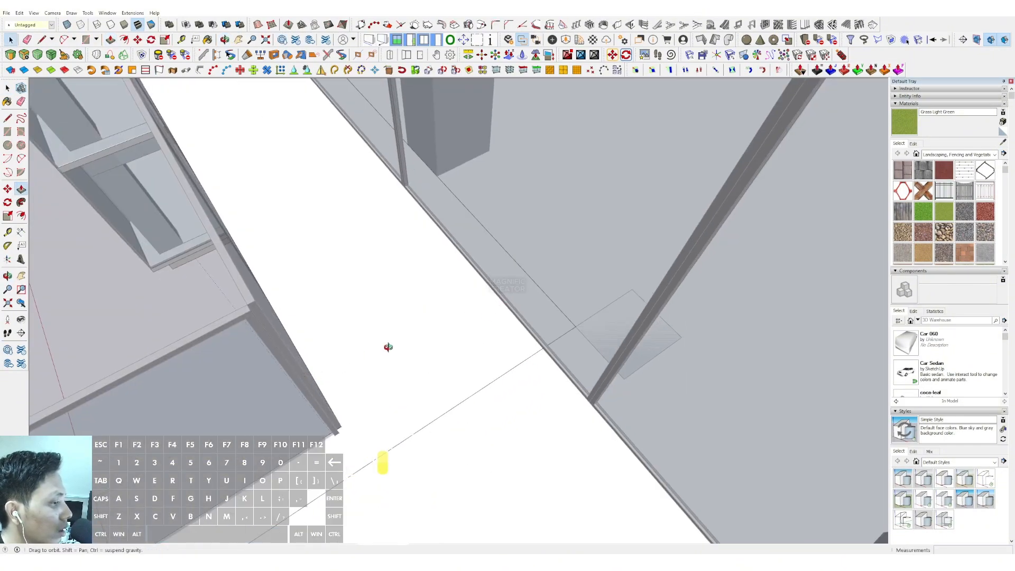
middle_drag(388, 348, 474, 279)
key(space)
scroll(435, 320, down, 5)
middle_drag(435, 320, 249, 252)
scroll(486, 261, up, 1)
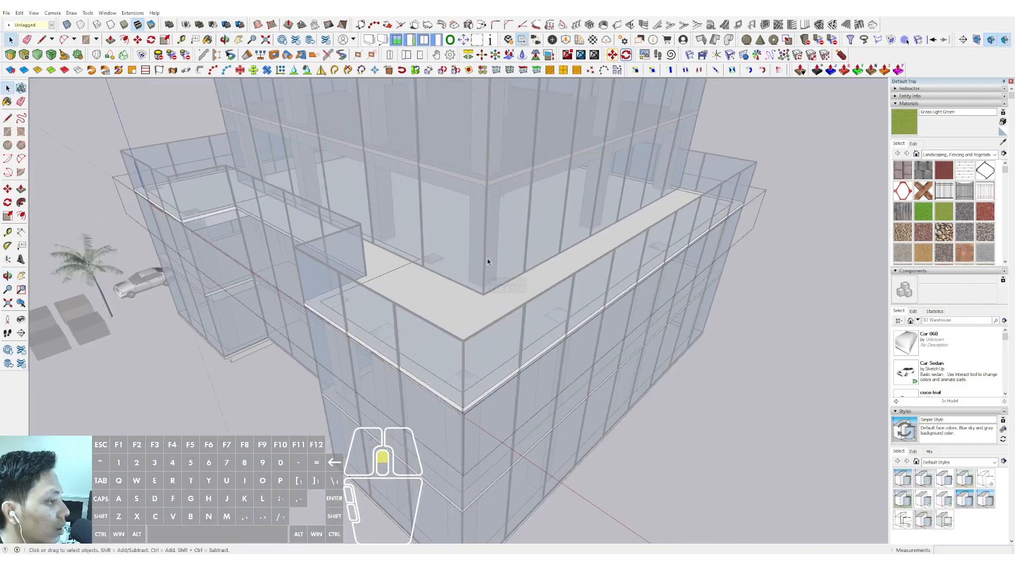
- Open the upper roof slab and offset the outline of its top face inward by 100 mm
middle_drag(487, 260, 391, 244)
scroll(322, 232, down, 2)
middle_drag(317, 251, 586, 198)
click(637, 223)
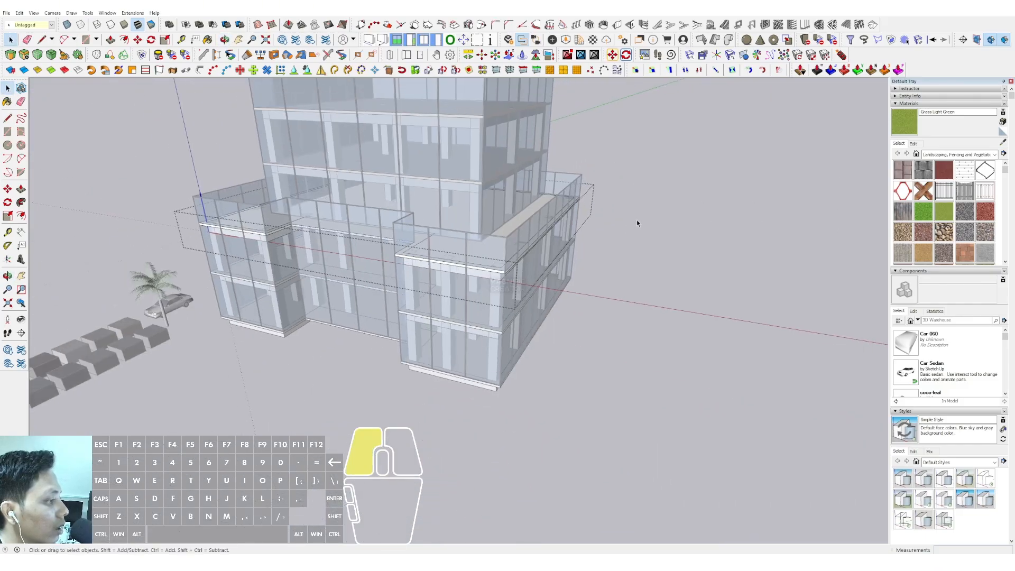
middle_drag(637, 223, 554, 317)
middle_drag(551, 254, 556, 316)
scroll(527, 291, up, 2)
click(511, 286)
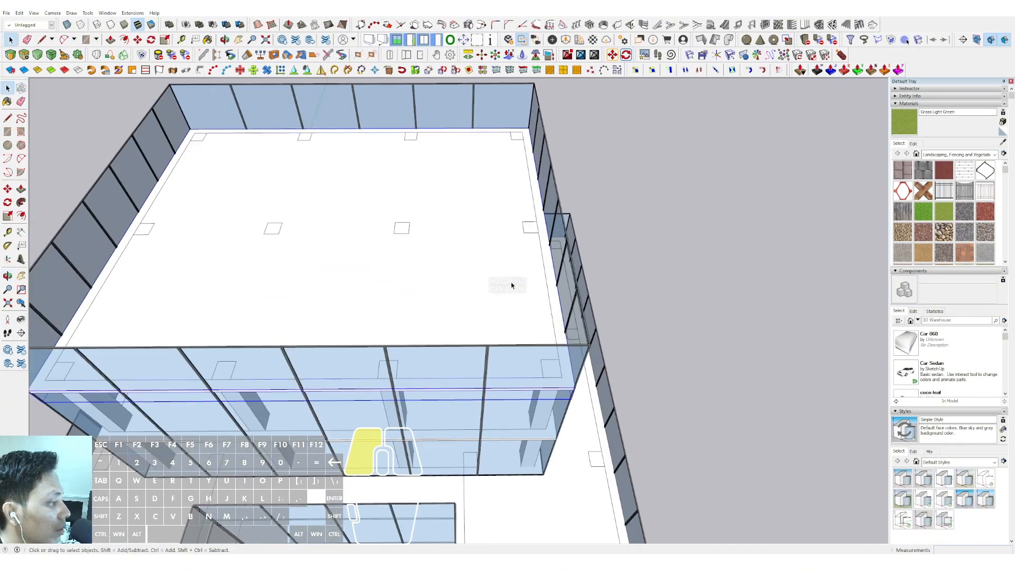
click(528, 277)
scroll(531, 274, up, 5)
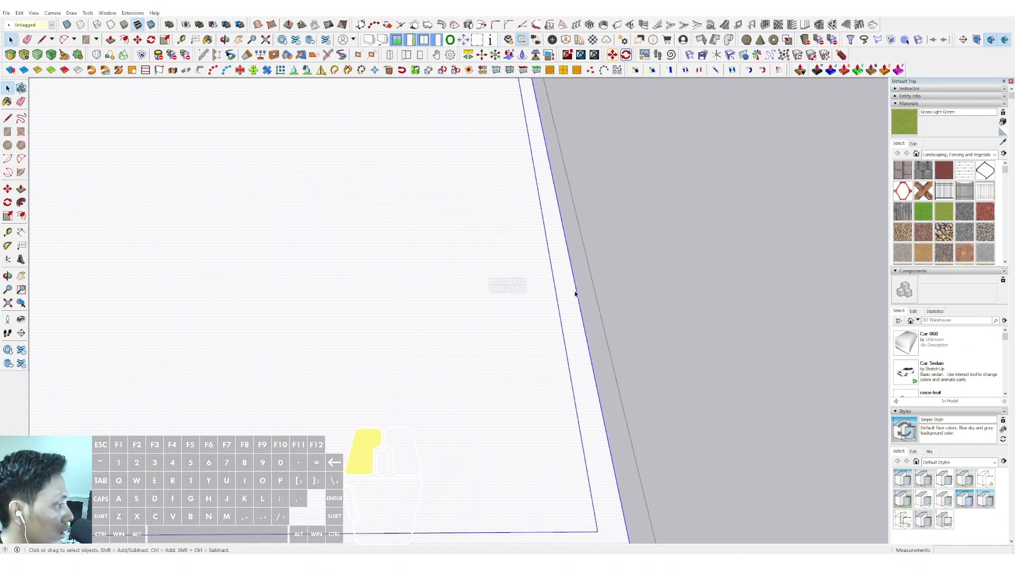
click(574, 294)
scroll(571, 294, up, 1)
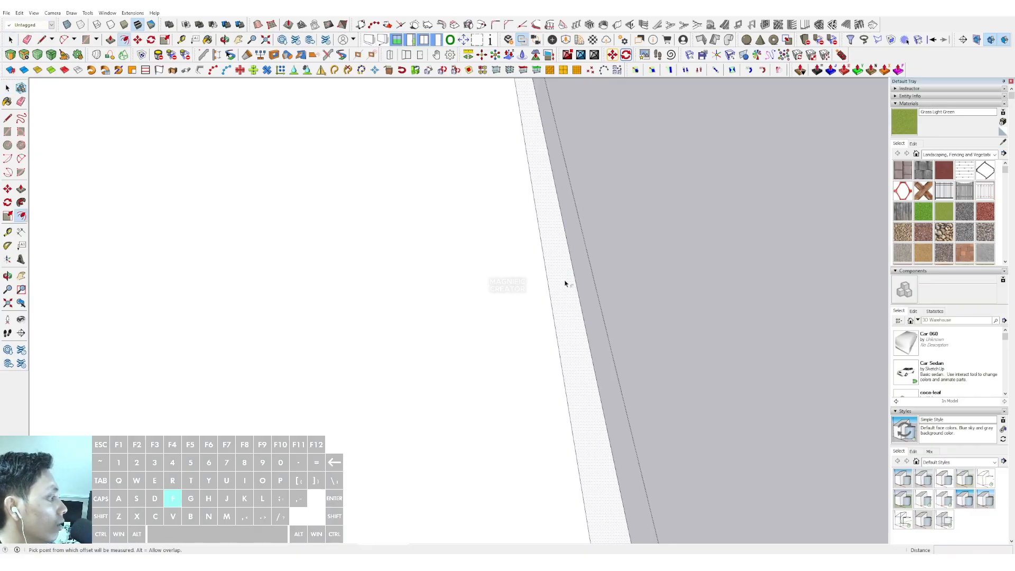
text(0)
key(Return)
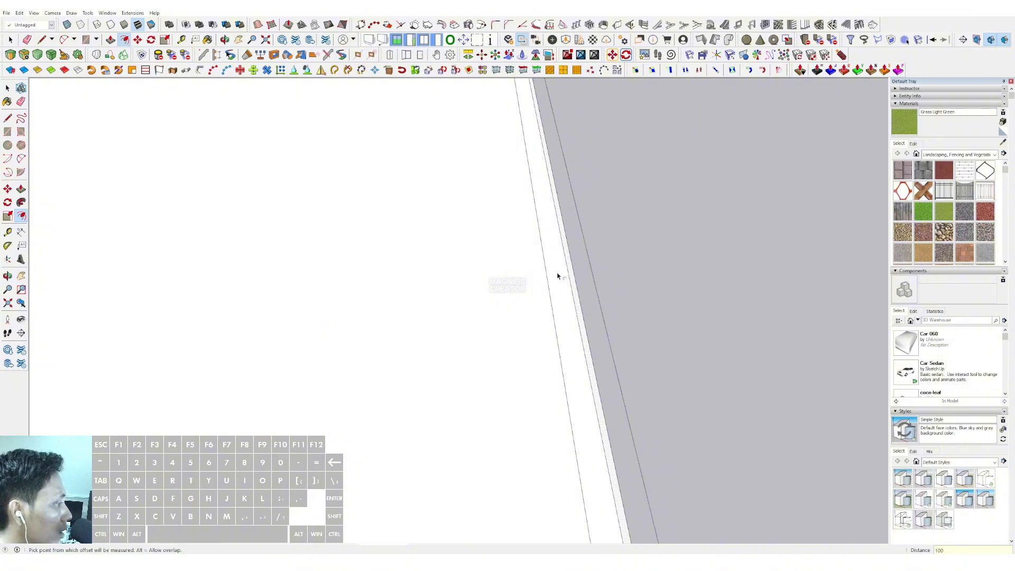
- Push/Pull the offset border strip of the upper roof slab down to trim its edge, and close the slab group
middle_drag(433, 289, 476, 340)
scroll(455, 283, up, 3)
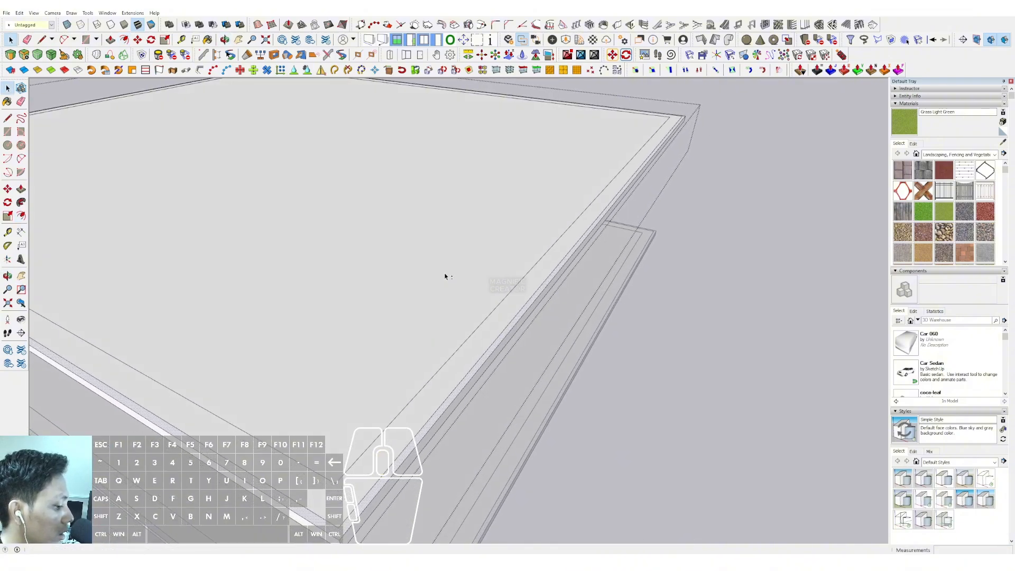
scroll(539, 294, up, 3)
key(v)
click(548, 285)
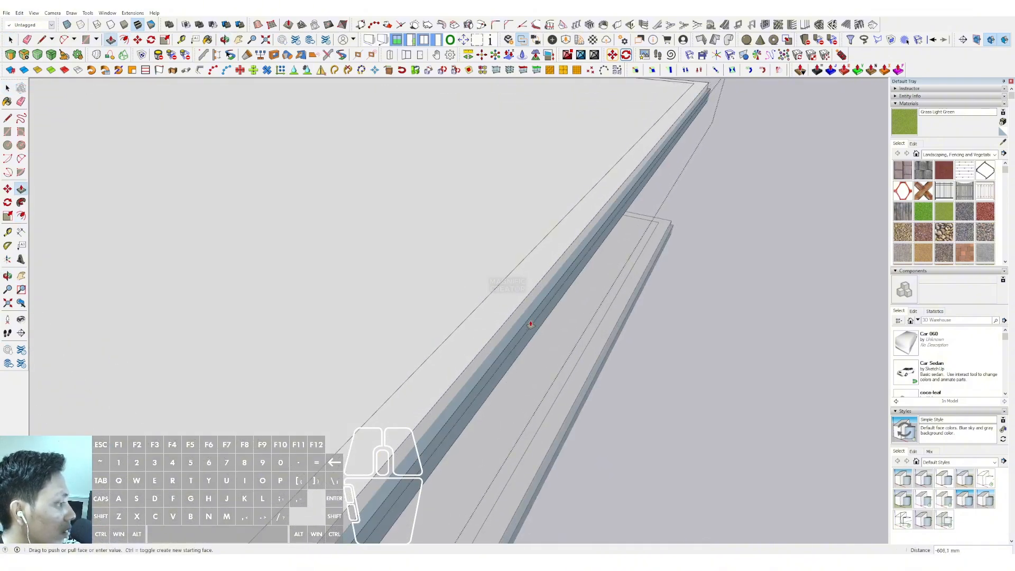
click(530, 321)
key(space)
scroll(528, 312, down, 6)
click(727, 173)
scroll(555, 205, down, 2)
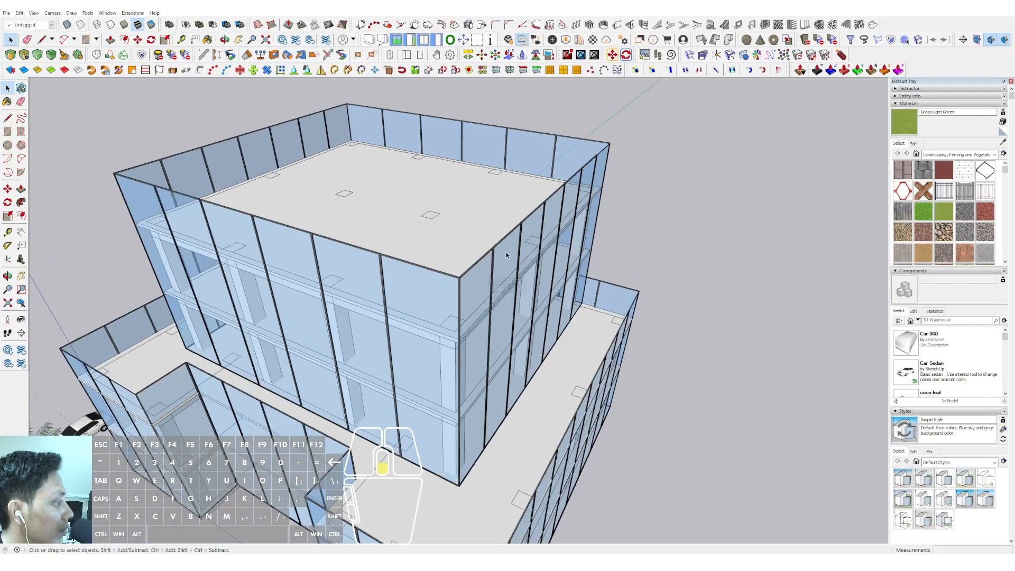
- Open the lower roof slab and offset the perimeter of its top face inward
middle_drag(529, 227, 543, 181)
scroll(543, 380, up, 3)
triple_click(545, 379)
middle_drag(546, 378, 551, 285)
scroll(550, 286, up, 2)
scroll(550, 286, up, 3)
key(f)
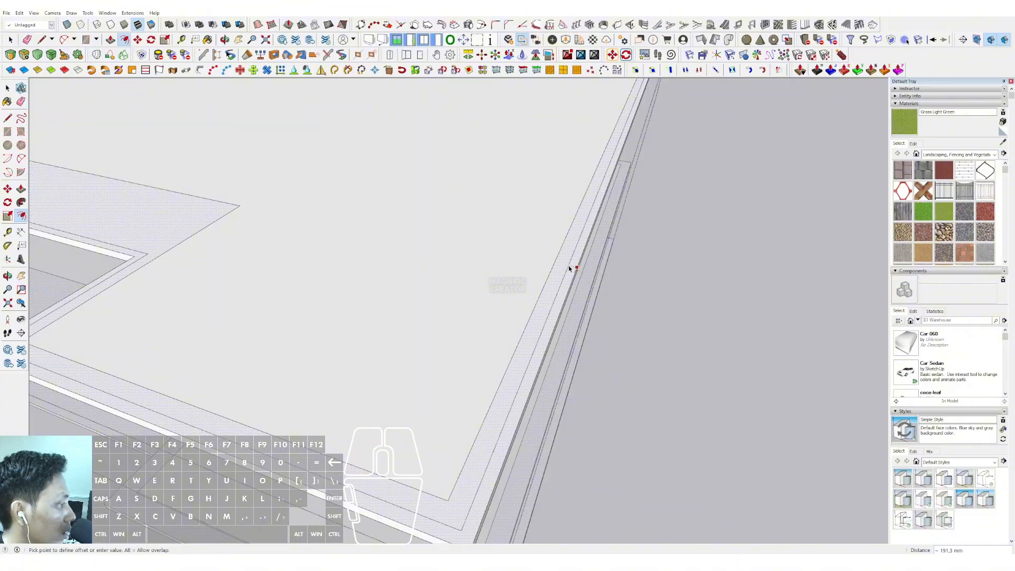
key(Return)
key(space)
- Push/Pull the lower roof slab's border strip down to trim its edge, and close the slab group
scroll(570, 280, up, 3)
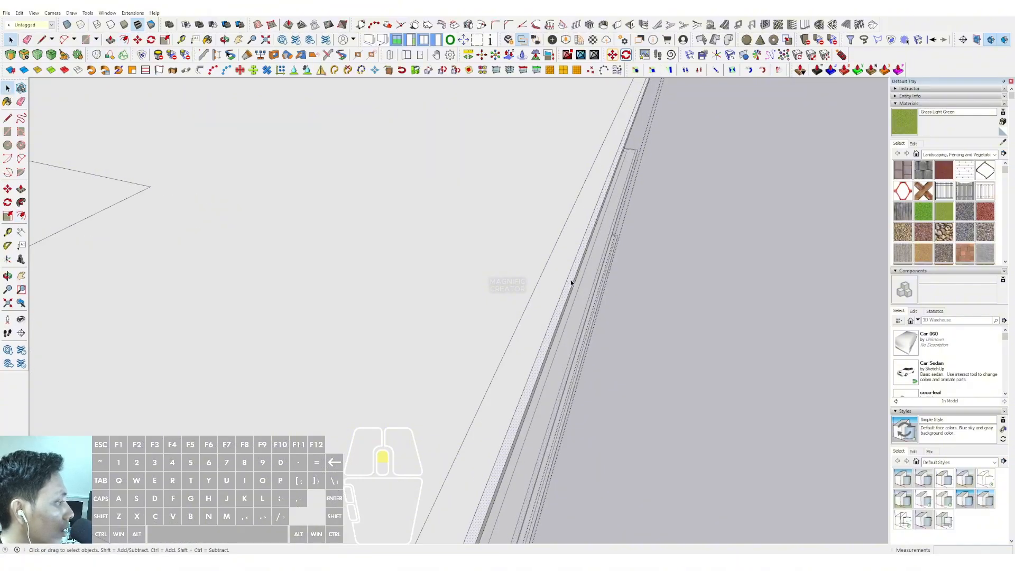
key(p)
click(573, 263)
click(571, 294)
key(space)
scroll(731, 208, down, 6)
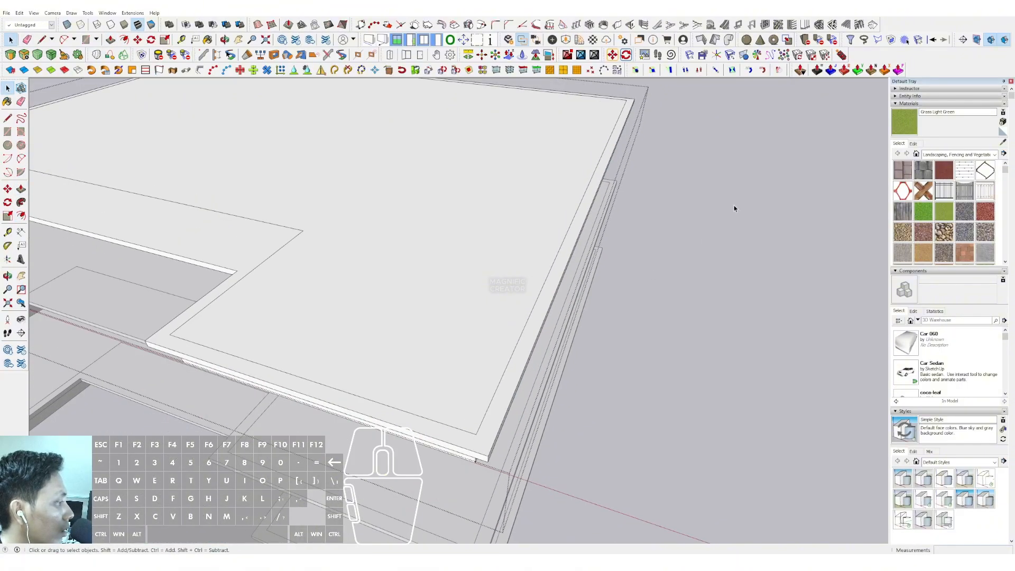
middle_drag(512, 317, 610, 291)
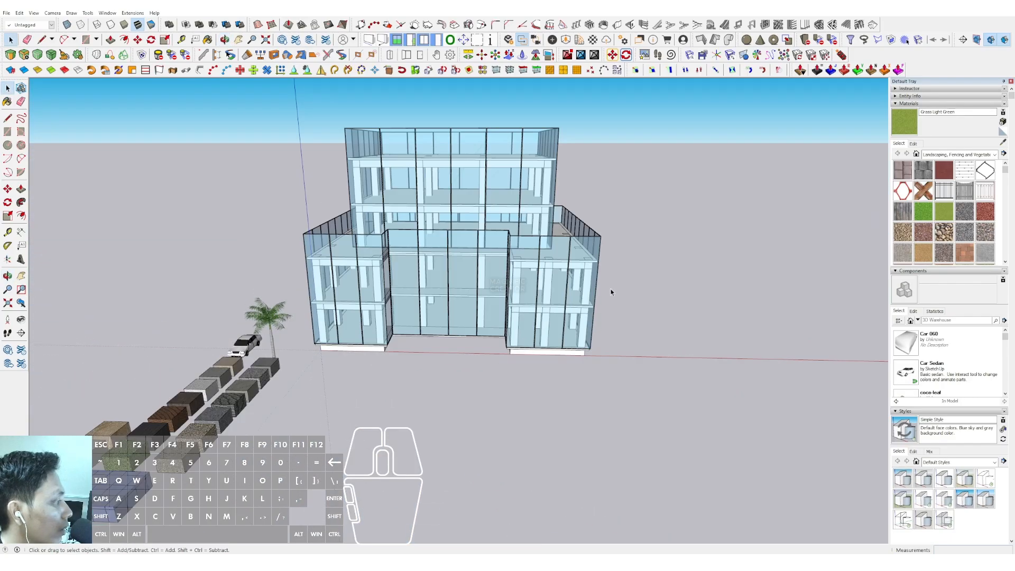
- Sample the facade's Glass material, raise its opacity to about 45, and set saturation to 34 and lightness to 48
click(1002, 142)
scroll(522, 201, up, 3)
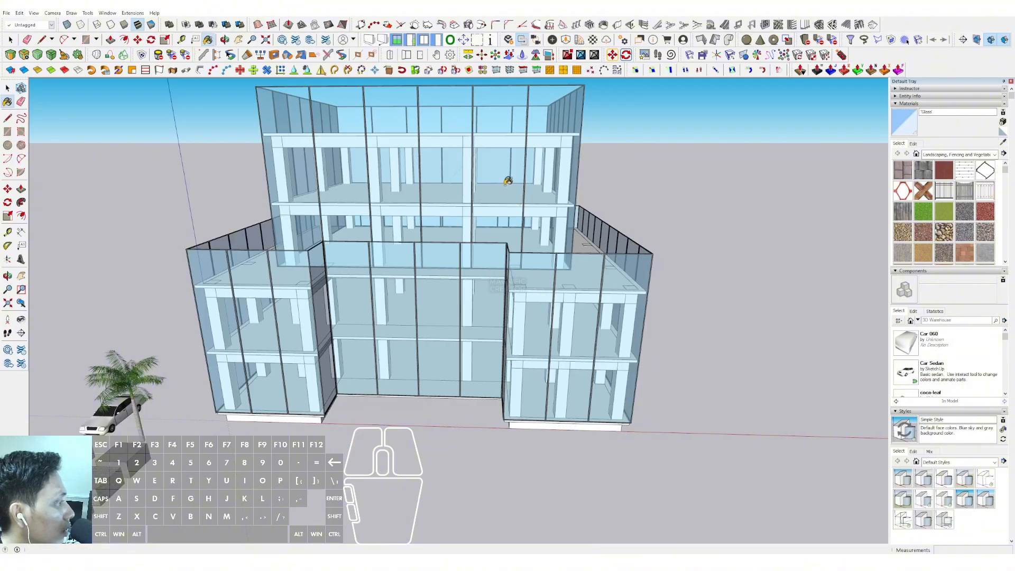
click(918, 144)
drag(921, 269, 926, 268)
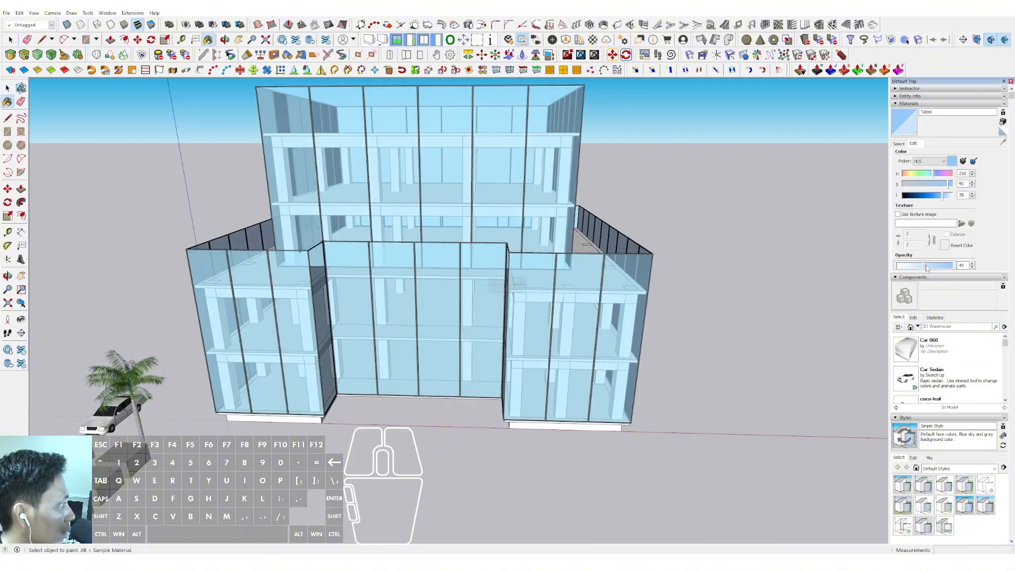
click(935, 197)
click(920, 184)
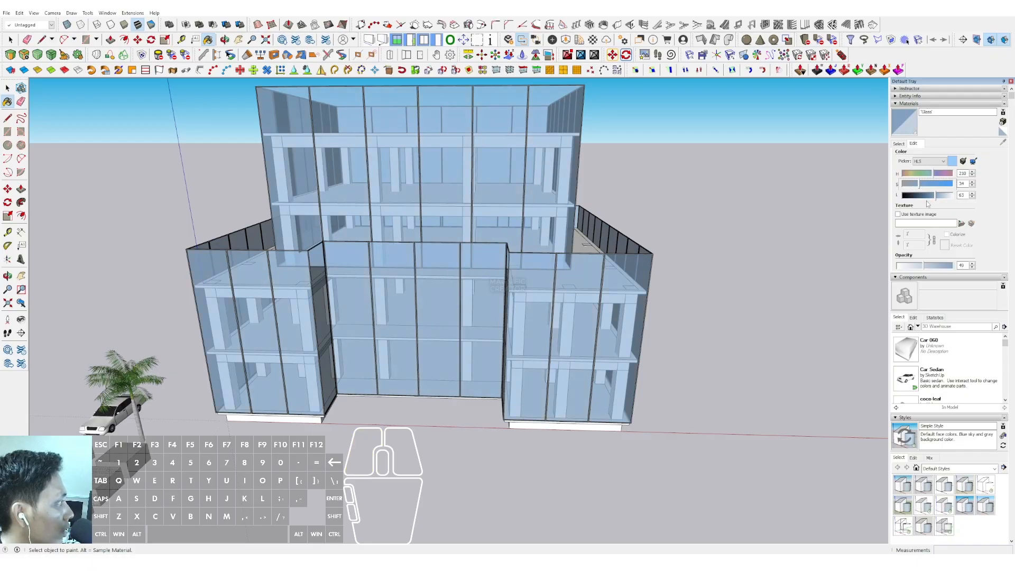
click(928, 195)
- Copy the palm tree from beside the car onto the outer front corner of the nearest lower roof wing
mouse_move(560, 327)
middle_down()
mouse_move(528, 339)
mouse_move(582, 351)
mouse_move(566, 323)
middle_up()
scroll(566, 317, down, 5)
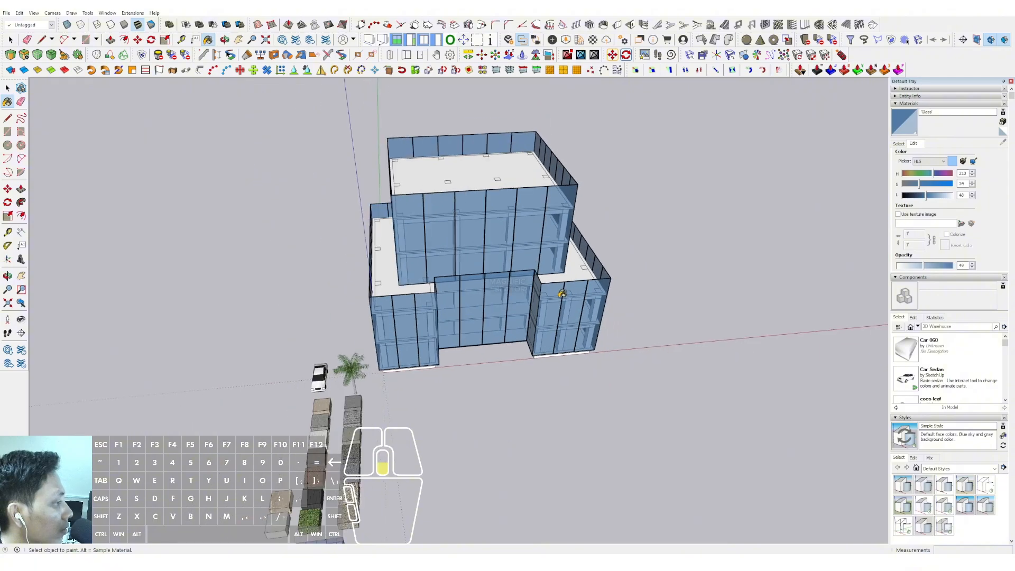
scroll(512, 277, up, 8)
middle_drag(513, 278, 298, 293)
scroll(347, 340, up, 4)
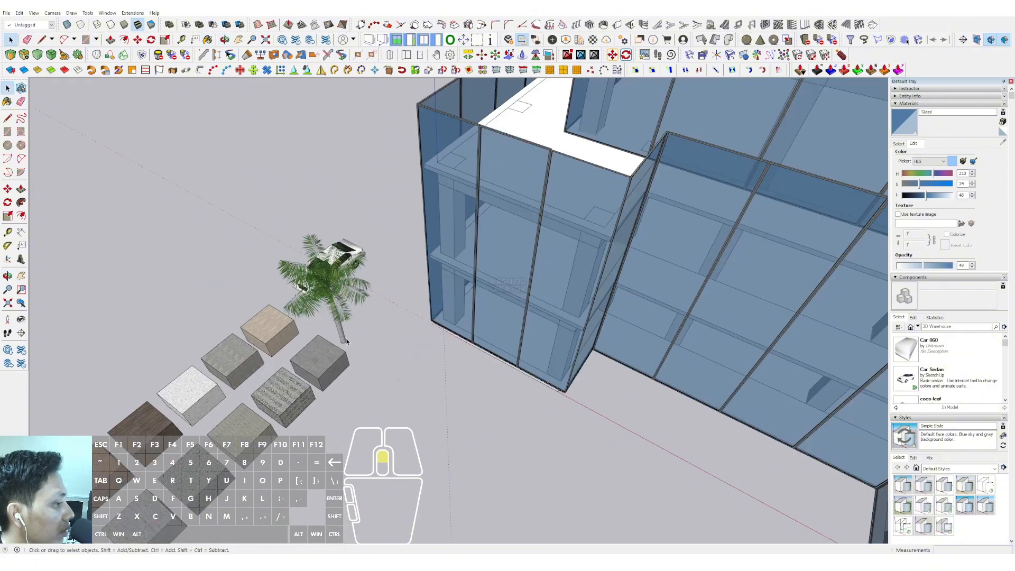
middle_drag(343, 340, 406, 337)
scroll(410, 243, up, 3)
middle_drag(411, 242, 414, 259)
click(403, 239)
key(ctrl)
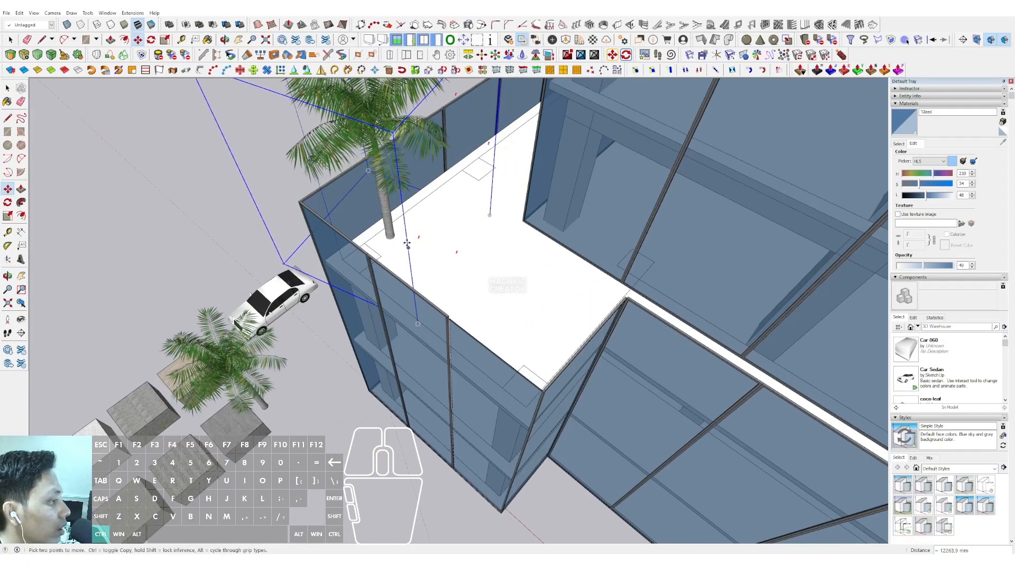
click(403, 239)
- Place further palm tree copies along the front of the lower roof's wings, two on each wing
scroll(539, 326, down, 3)
middle_drag(539, 326, 577, 237)
scroll(578, 236, down, 3)
shift+middle_drag(735, 355, 446, 252)
scroll(389, 243, up, 2)
middle_drag(367, 260, 297, 263)
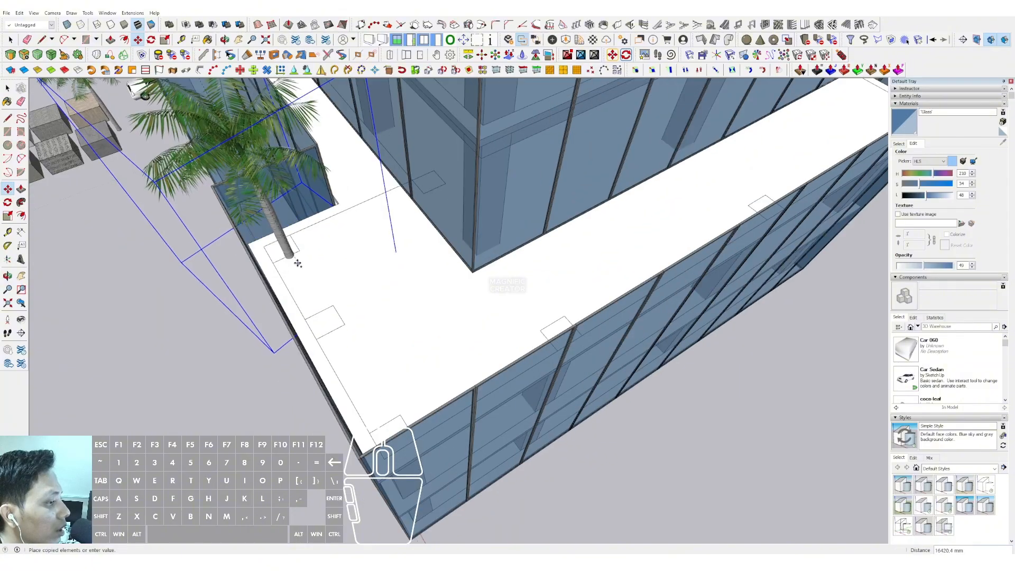
click(403, 407)
- Copy palm trees from the lower roof onto the two front corners of the upper roof
scroll(390, 373, down, 3)
middle_drag(394, 361, 605, 367)
scroll(635, 338, up, 6)
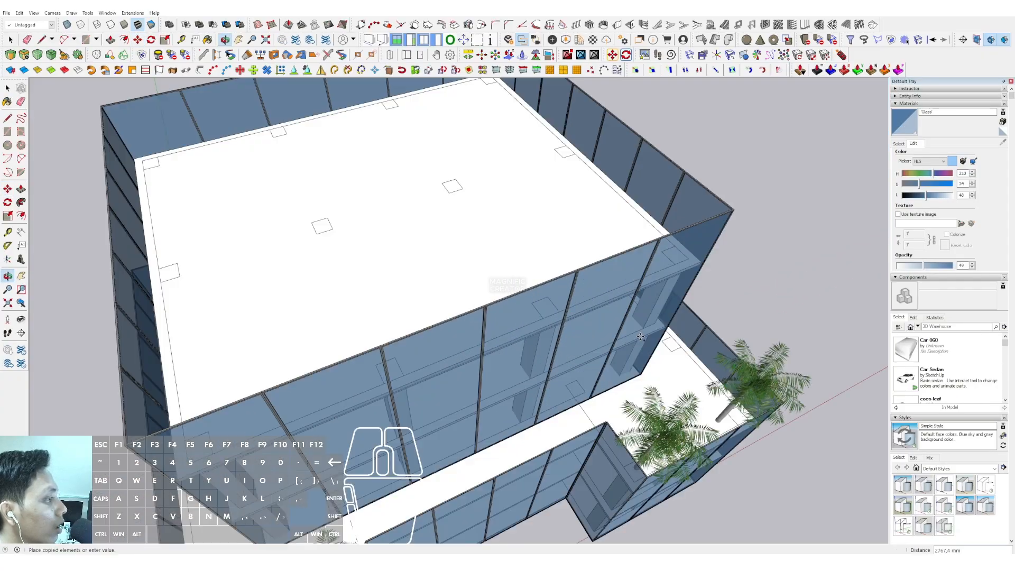
click(596, 224)
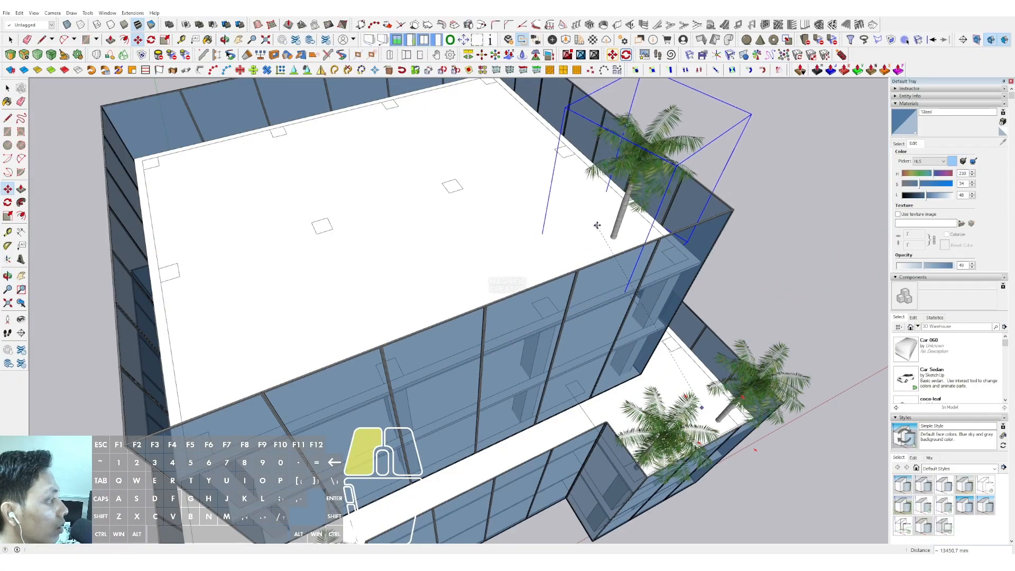
key(ctrl)
click(596, 225)
scroll(486, 364, down, 2)
shift+middle_drag(489, 373, 571, 317)
click(336, 285)
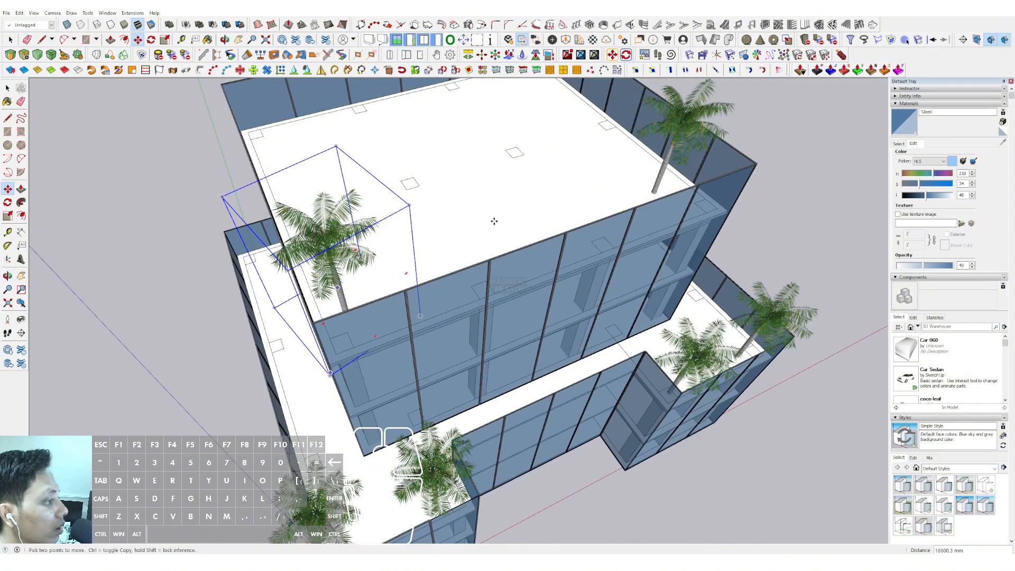
- Copy the upper roof's front palm trees to its two rear corners
middle_drag(494, 221, 328, 229)
key(ctrl)
click(367, 242)
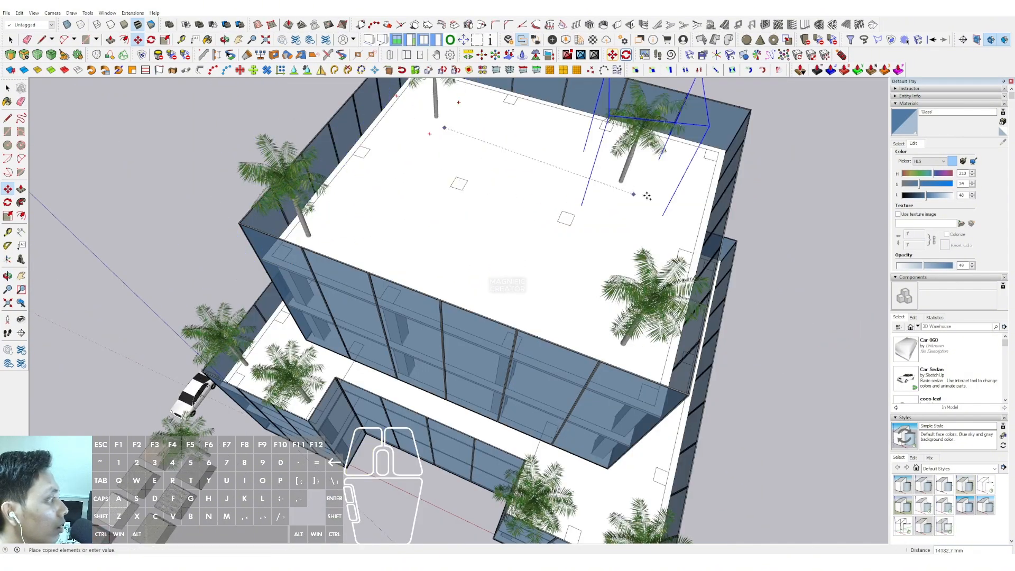
click(672, 179)
key(space)
- Draw a rectangle between the rear palms on the upper roof and Push/Pull it up about 3 m into a box
scroll(464, 233, down, 3)
middle_drag(467, 234, 532, 200)
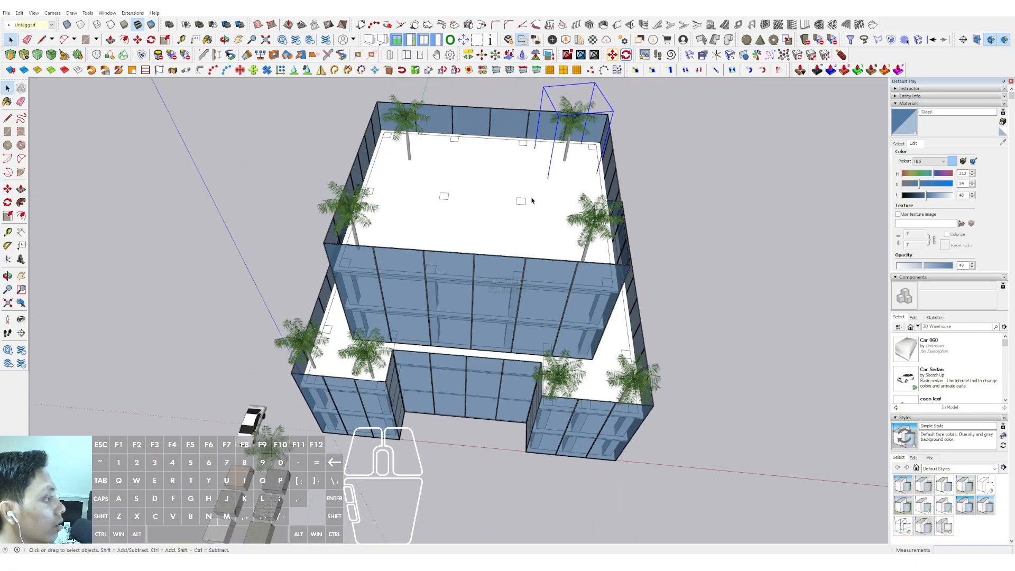
key(p)
click(485, 176)
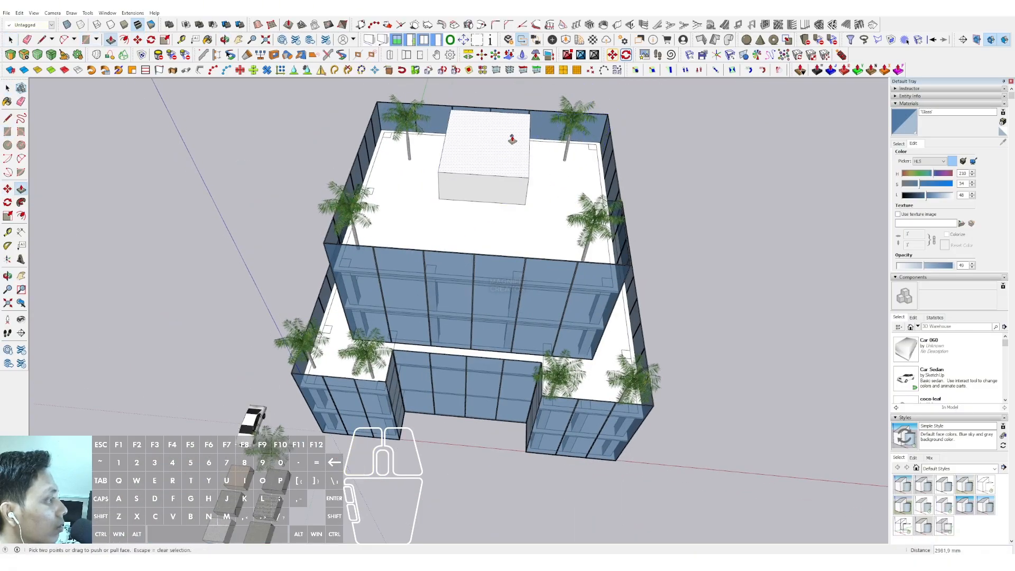
scroll(519, 142, down, 2)
middle_drag(518, 143, 461, 308)
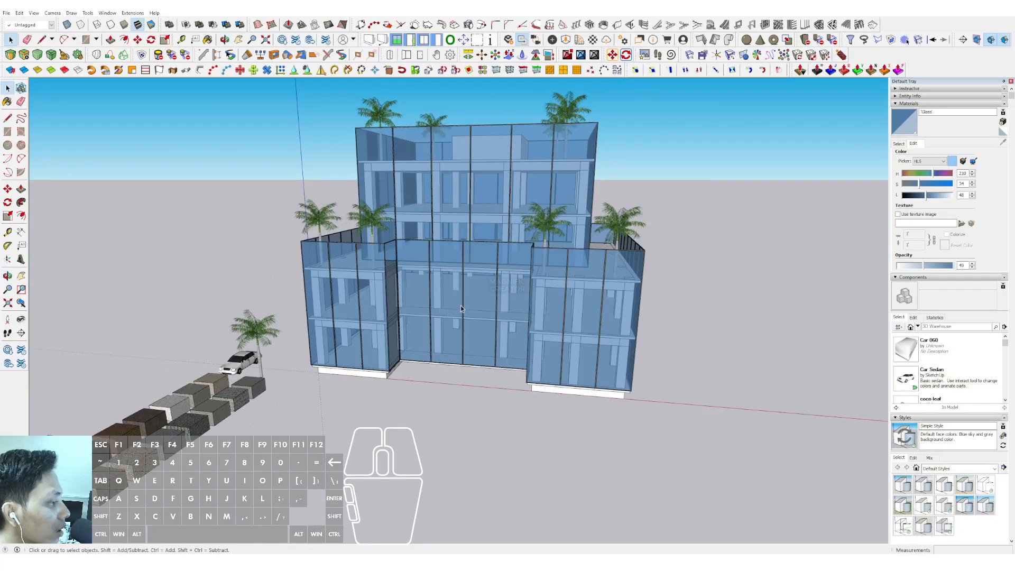
- Draw a narrow, nearly full-height rectangle beside the centre mullion of the recessed front glass wall
scroll(464, 323, up, 6)
key(r)
scroll(469, 400, up, 1)
click(470, 400)
scroll(485, 164, down, 2)
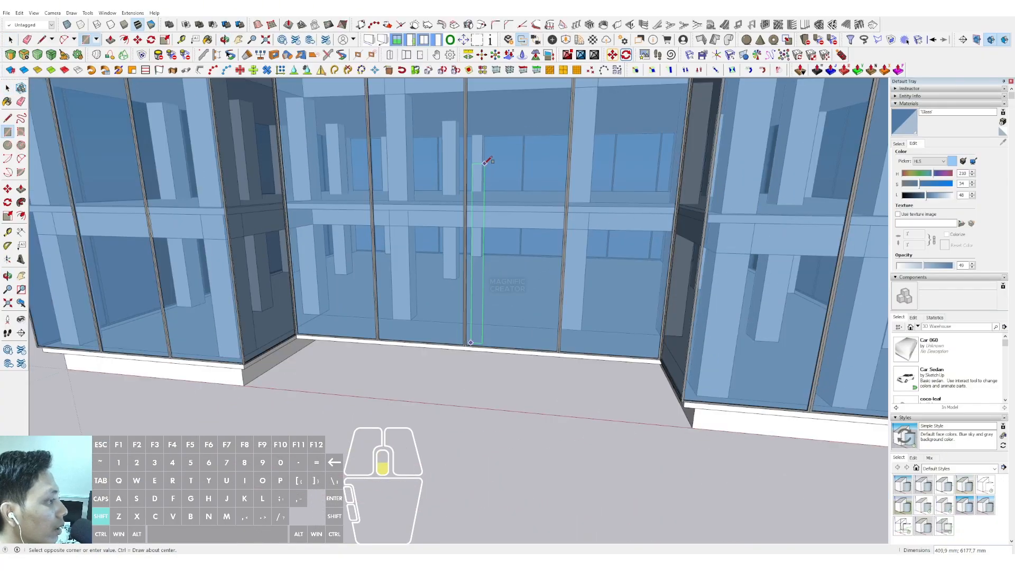
scroll(485, 163, down, 1)
shift+middle_drag(484, 163, 487, 267)
shift+middle_drag(485, 98, 479, 203)
middle_drag(478, 202, 439, 184)
scroll(469, 161, up, 3)
click(460, 179)
- Push/Pull the narrow rectangle out about 150 mm into a vertical fin and make it a component
scroll(438, 184, up, 3)
key(p)
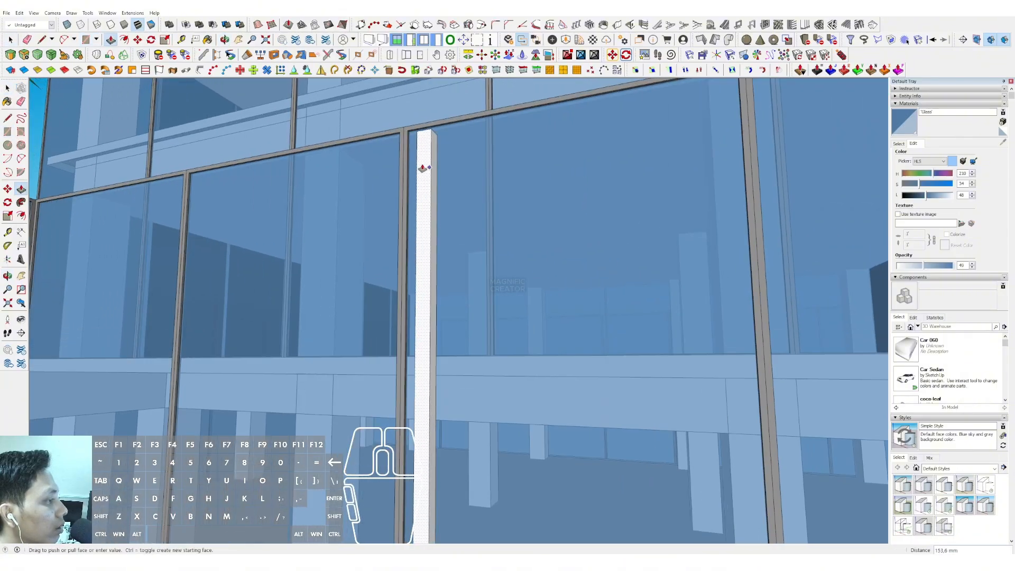
click(419, 167)
scroll(426, 160, down, 8)
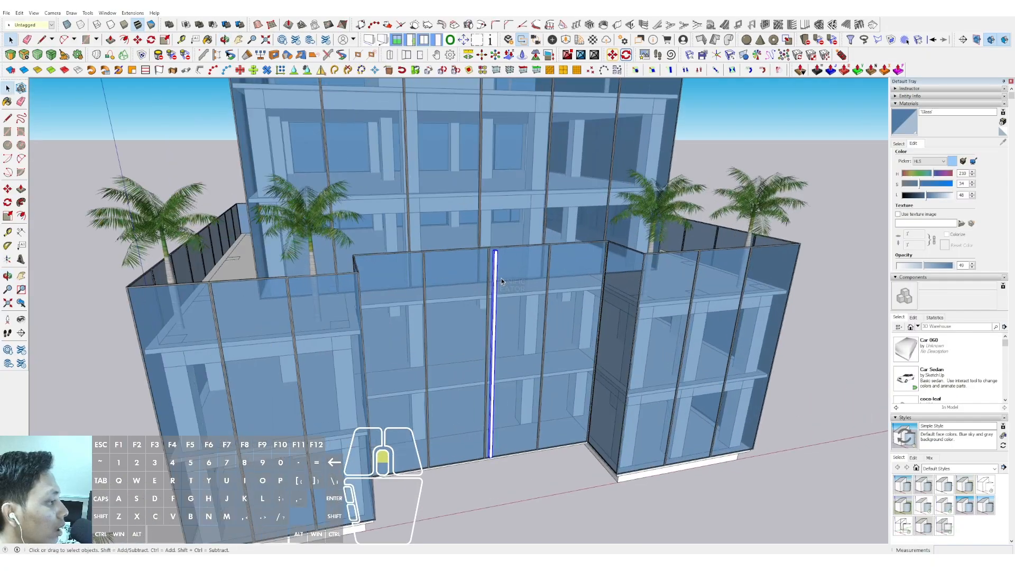
scroll(502, 282, up, 2)
right_click(494, 270)
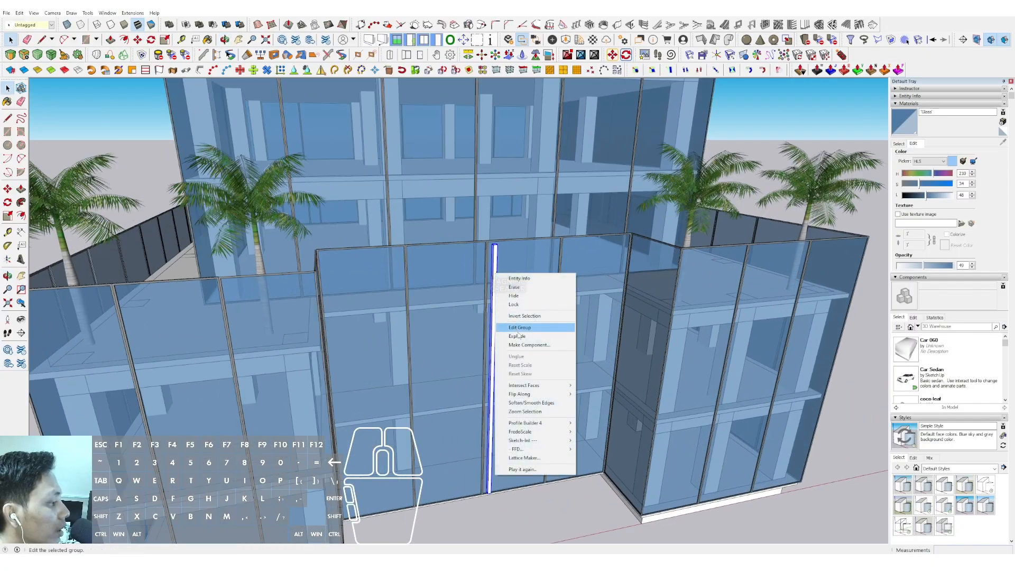
click(522, 344)
key(Return)
- Copy the fin a short distance to the right to form a pair beside the centre mullion
scroll(460, 312, down, 5)
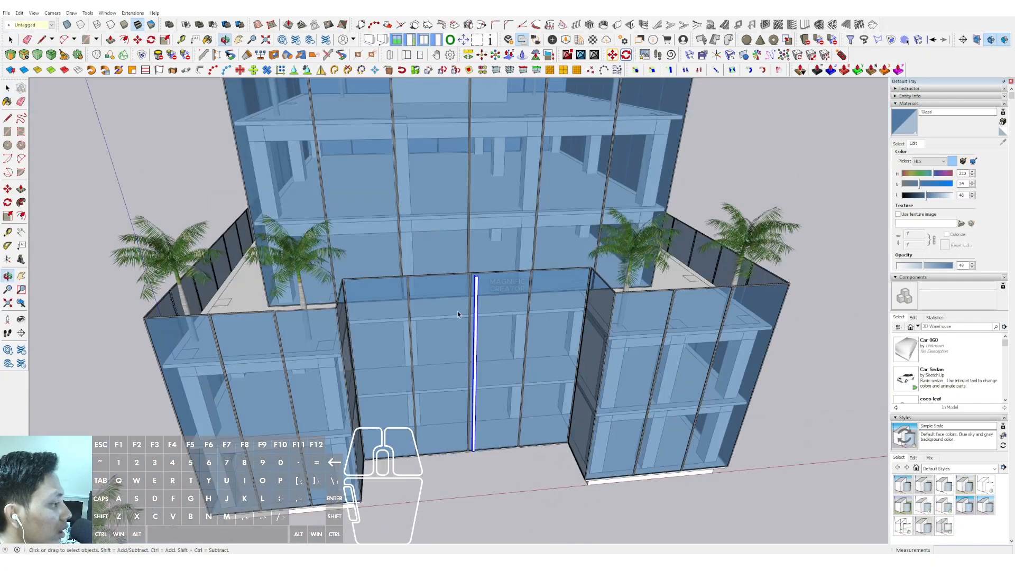
scroll(472, 294, up, 6)
key(m)
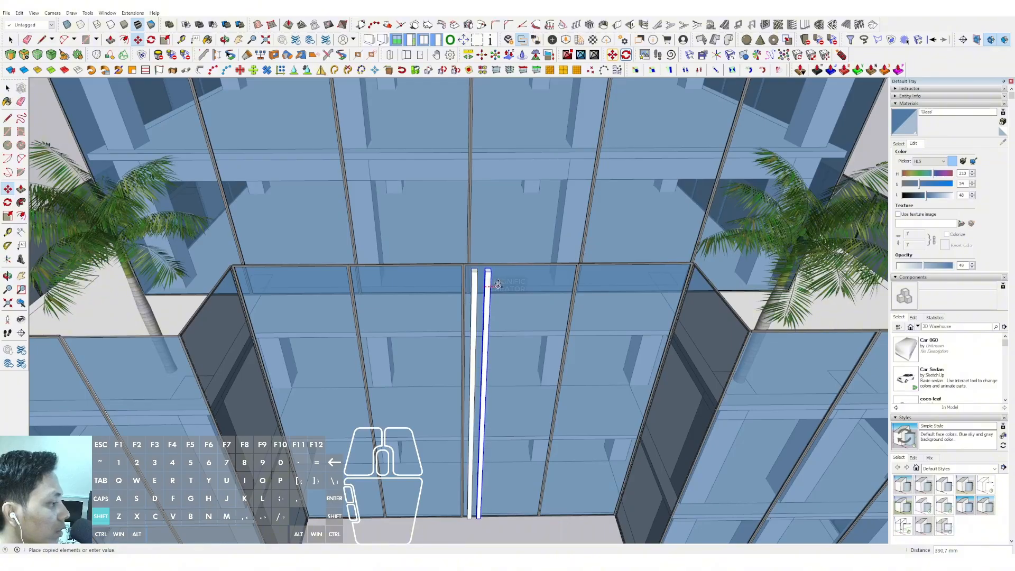
click(488, 293)
scroll(487, 293, down, 5)
scroll(507, 268, up, 6)
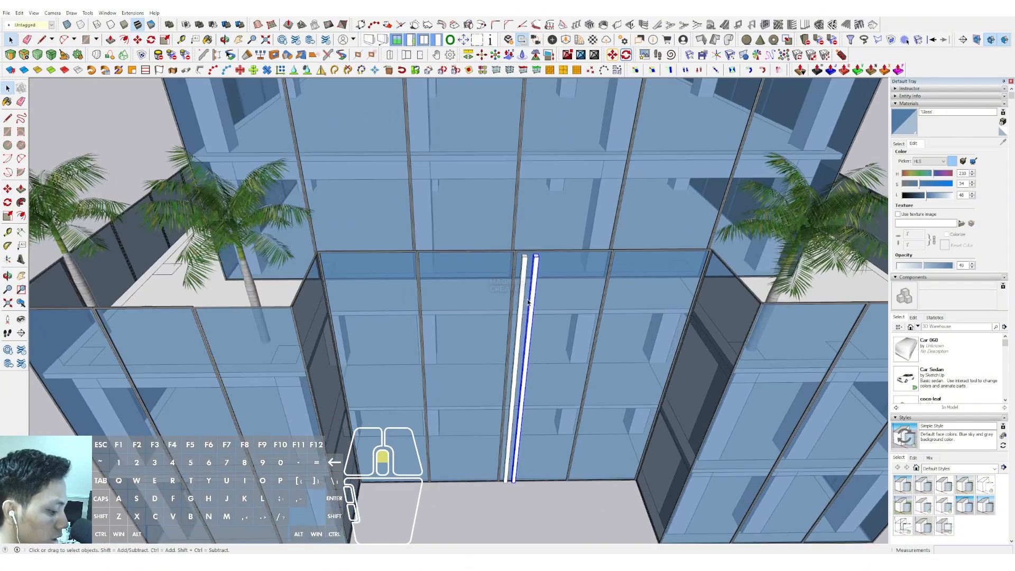
- Copy a fin beside the left mullion and another beside the right mullion of the recessed front glass wall
click(507, 268)
key(ctrl)
shift+click(382, 268)
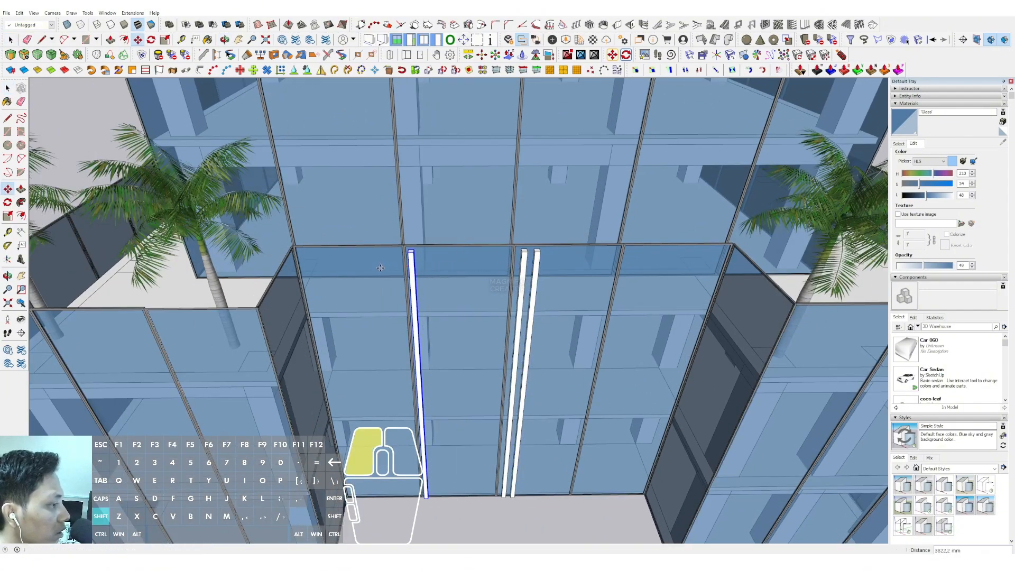
click(384, 274)
key(ctrl)
shift+middle_drag(488, 270, 375, 260)
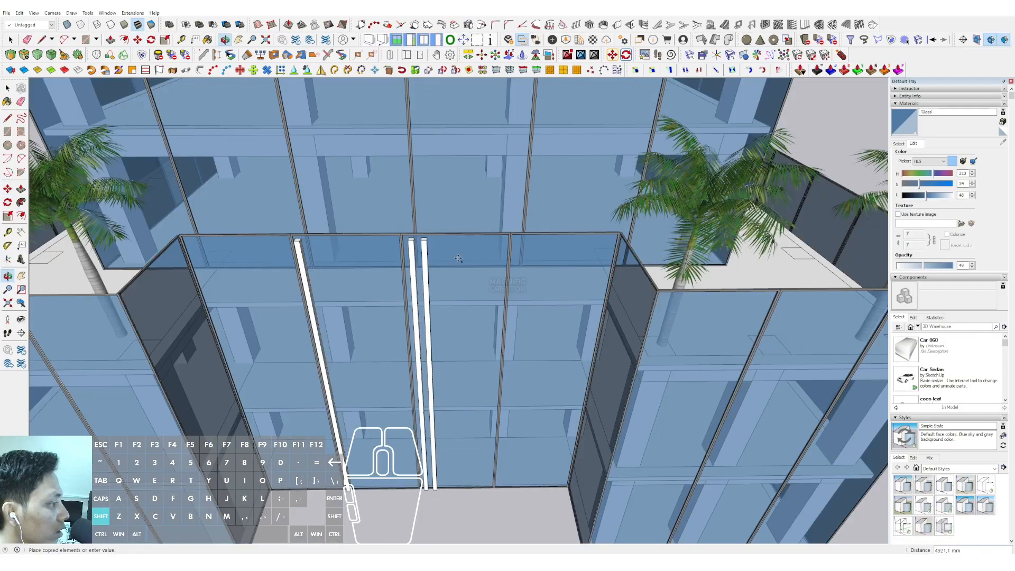
shift+click(495, 261)
- Copy the recessed wall's right fin to the inner corner of the right front wing, aligned with the glass frame
scroll(495, 262, down, 3)
scroll(527, 250, up, 2)
key(space)
scroll(528, 254, up, 3)
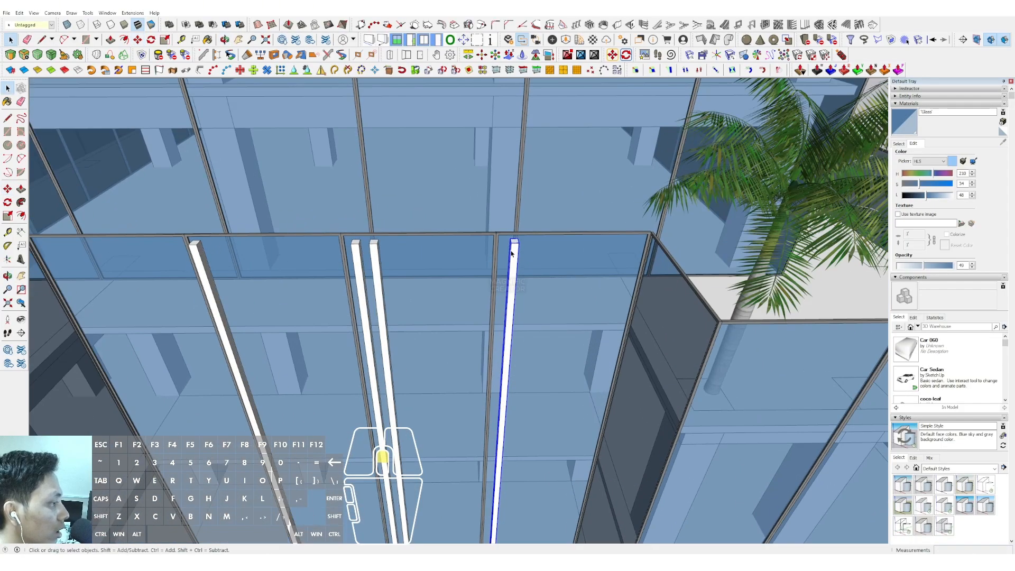
scroll(515, 237, up, 2)
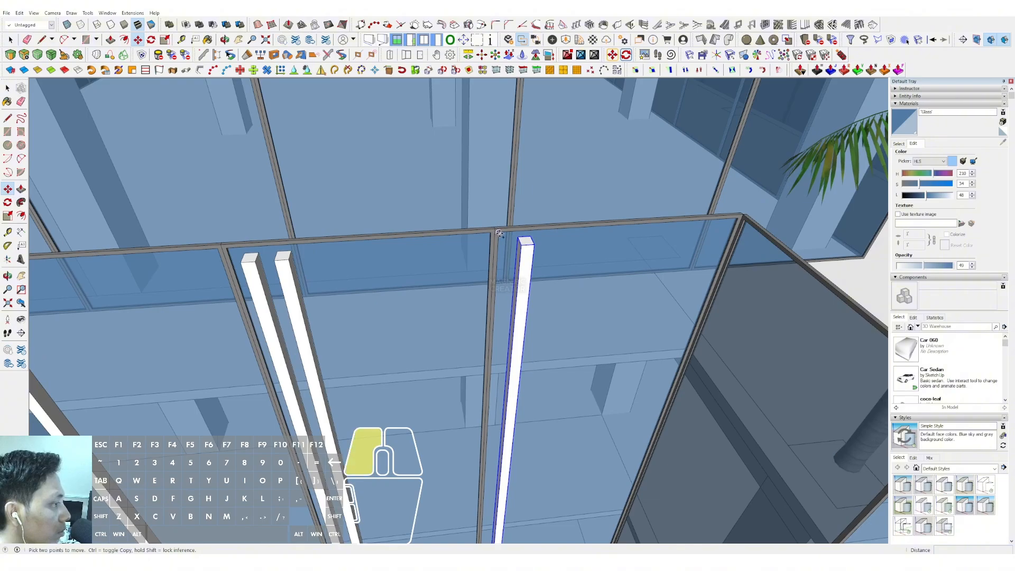
click(498, 232)
scroll(496, 245, down, 3)
shift+middle_drag(698, 313, 550, 237)
scroll(521, 220, up, 2)
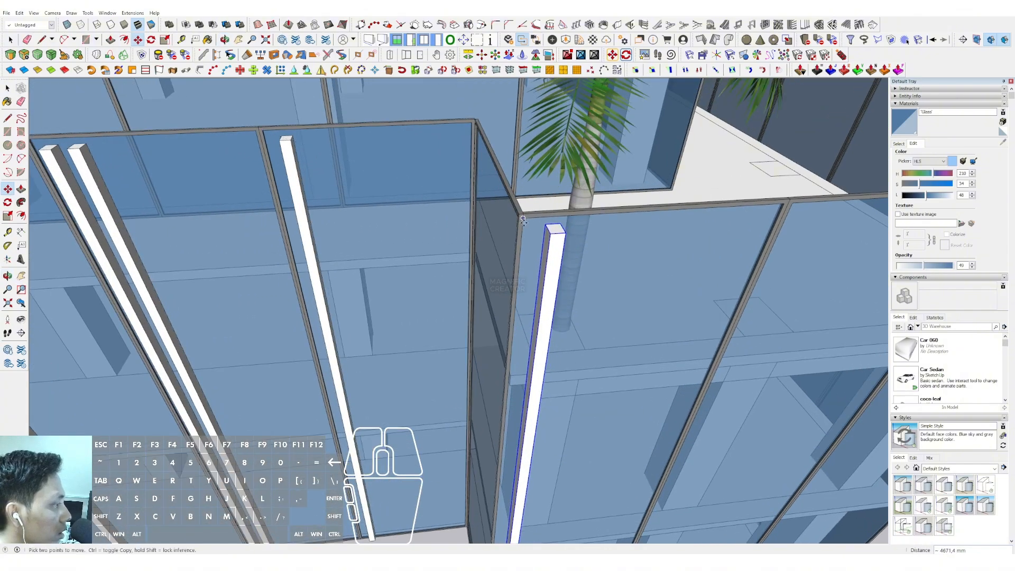
scroll(523, 220, down, 2)
scroll(692, 258, down, 1)
- Copy fins along the right front wing as a pair beside its middle mullion and a trio beside its outer mullion
shift+middle_drag(693, 258, 473, 221)
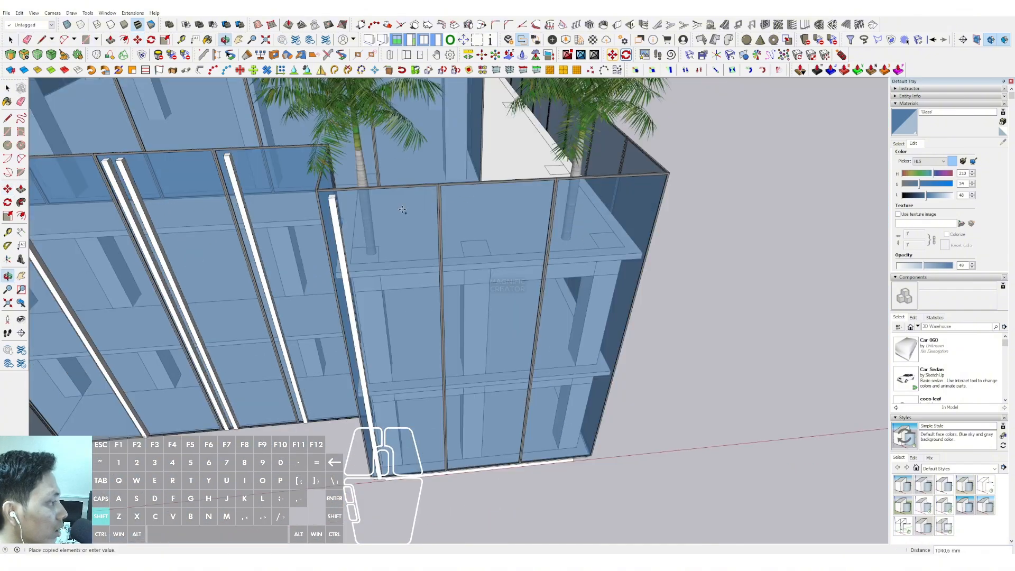
click(464, 222)
click(474, 219)
key(ctrl)
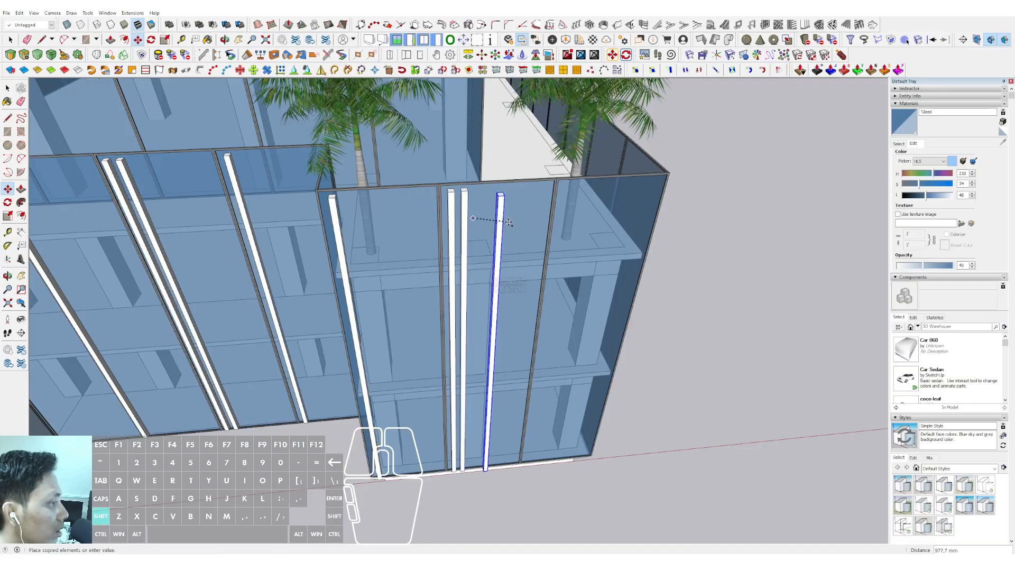
shift+middle_drag(511, 216, 493, 210)
shift+click(554, 201)
click(563, 211)
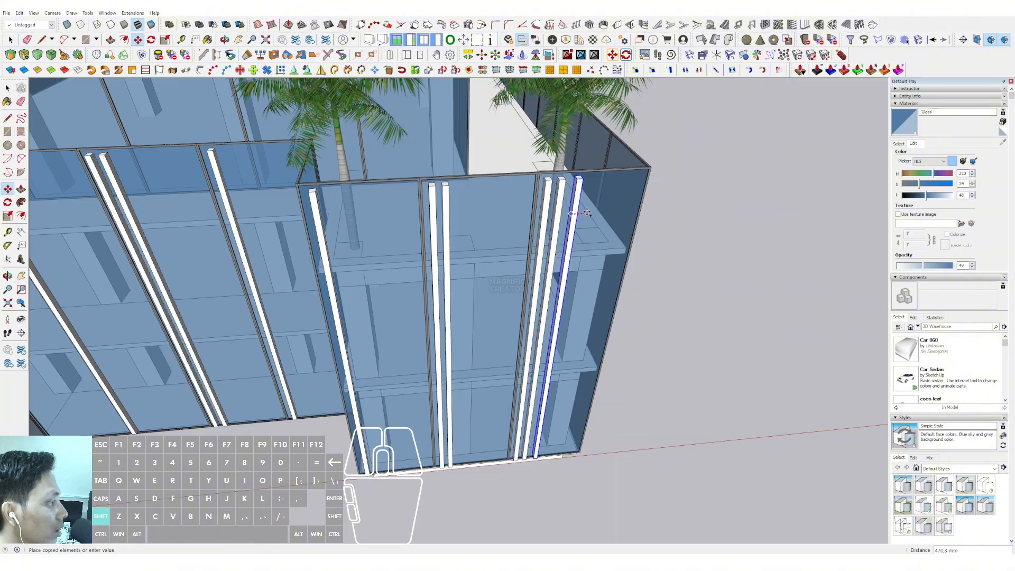
- Copy a fin from the recessed wall's centre pair to the left front wing, beside the mullion nearest its inner corner
scroll(541, 223, down, 5)
mouse_move(650, 249)
middle_down()
mouse_move(417, 322)
mouse_move(467, 247)
middle_up()
scroll(529, 243, up, 8)
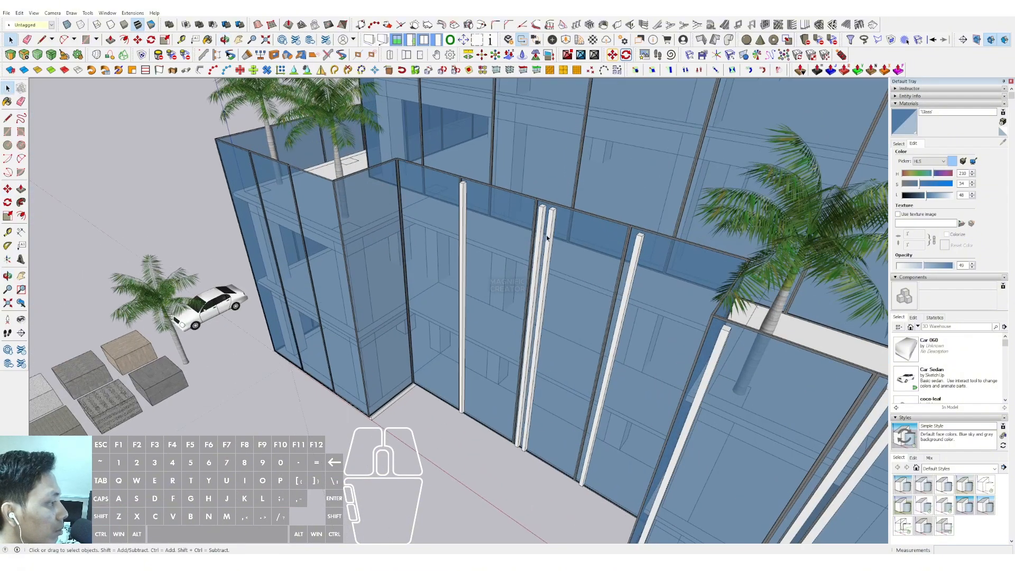
click(551, 236)
scroll(551, 236, up, 2)
key(m)
key(space)
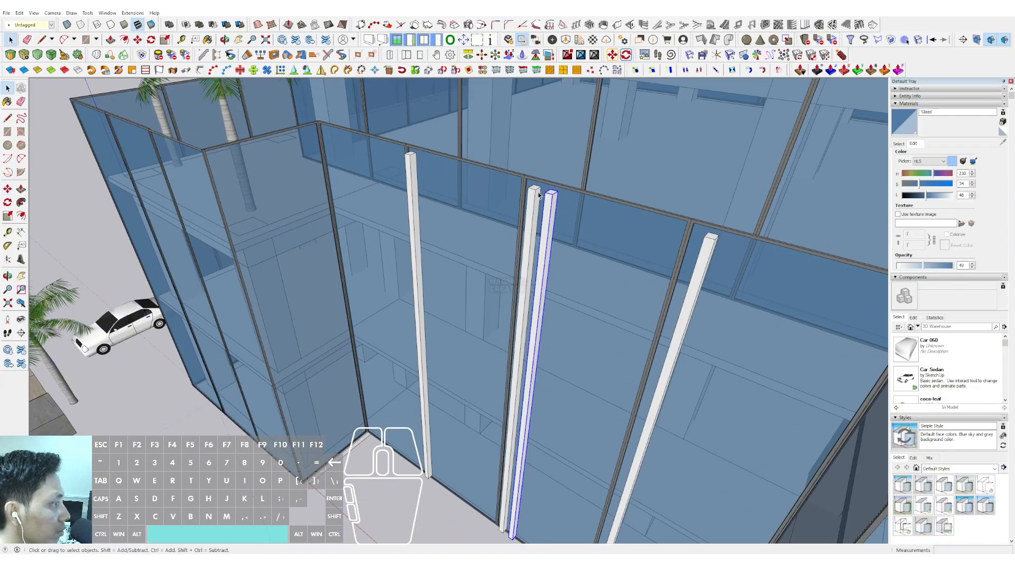
scroll(530, 186, up, 6)
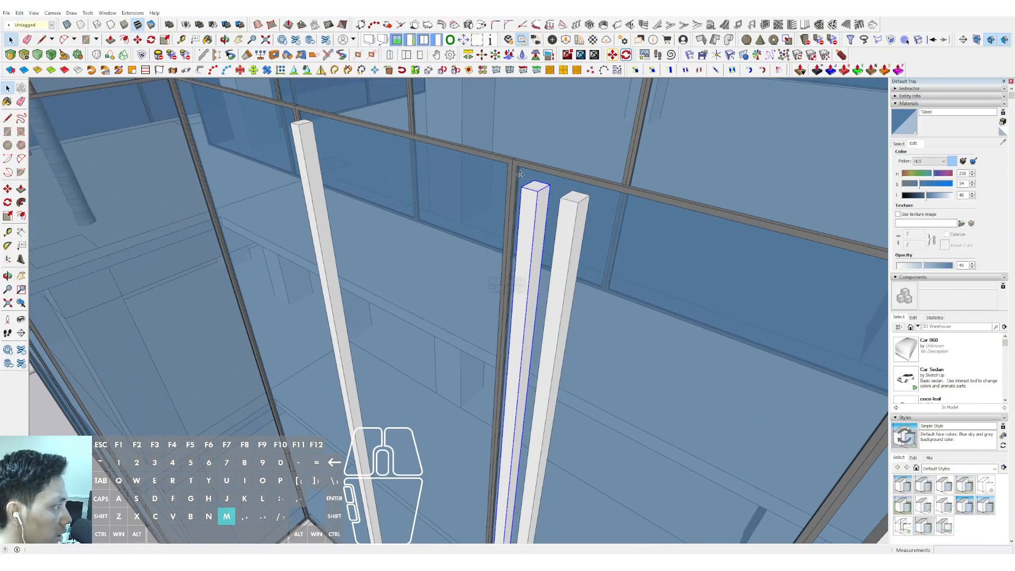
click(516, 167)
key(ctrl)
scroll(516, 167, down, 10)
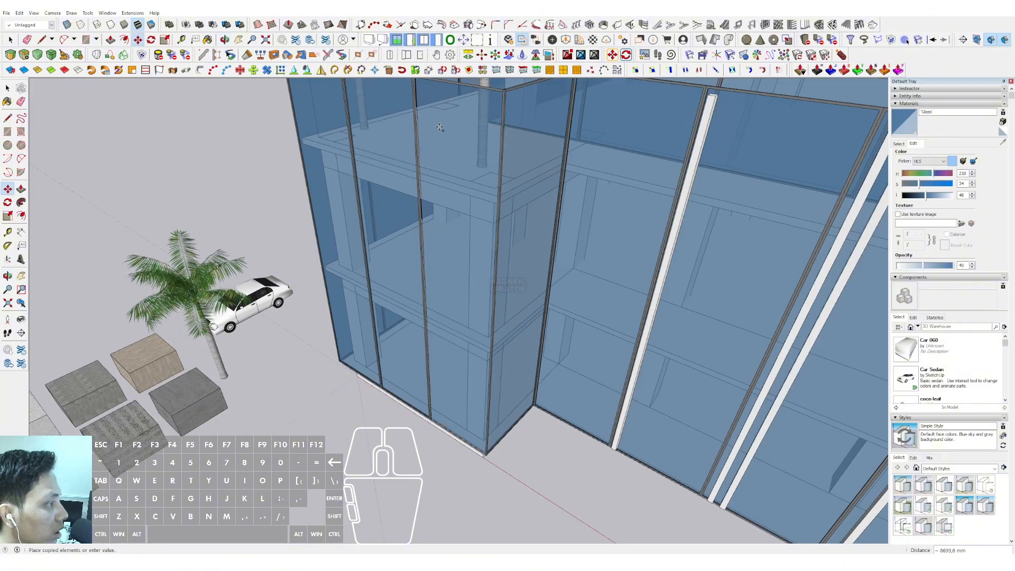
scroll(438, 141, up, 5)
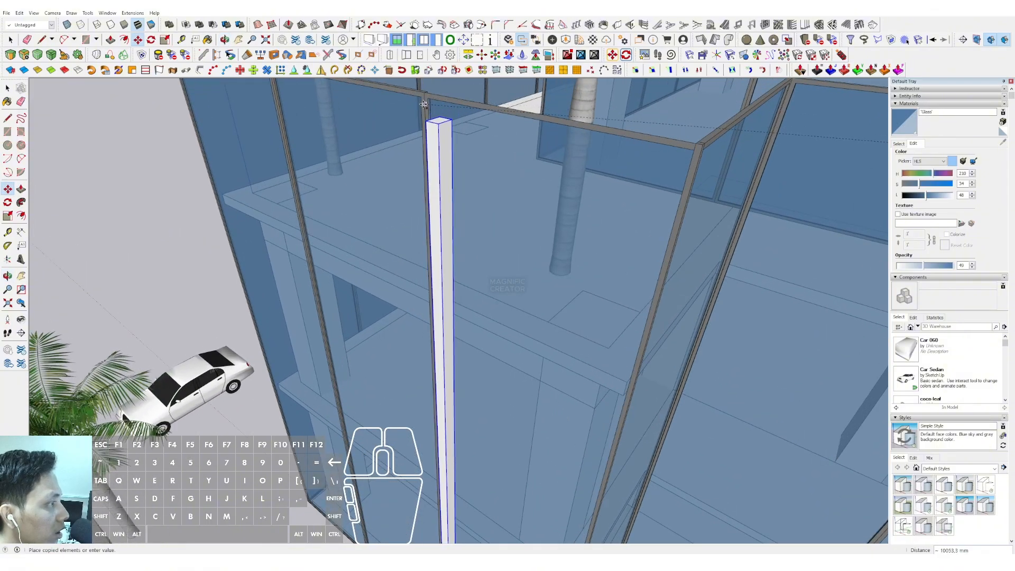
key(space)
- Copy the left wing's fin a short distance to the right to form a pair beside the same mullion
scroll(429, 96, down, 10)
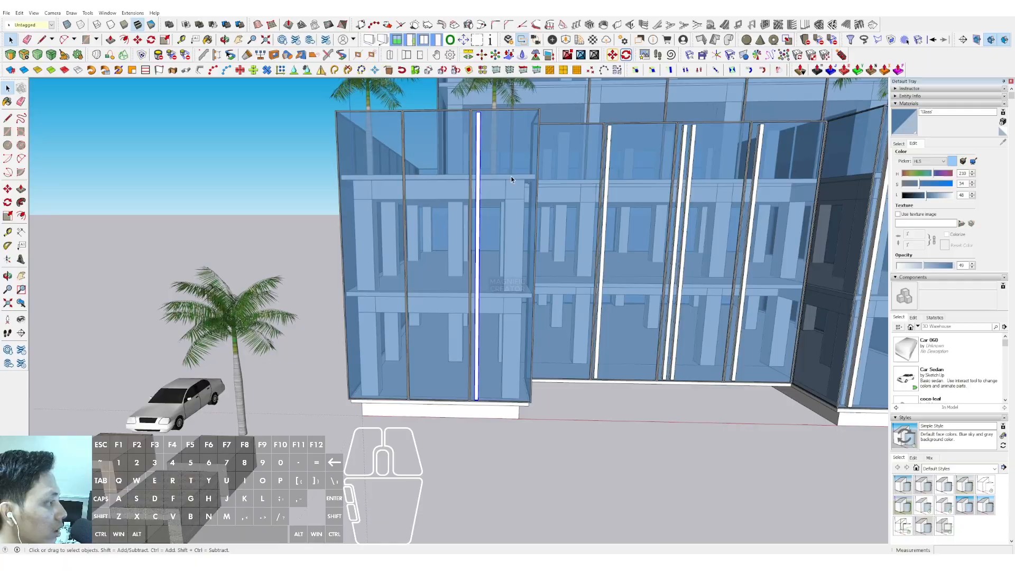
middle_drag(511, 179, 508, 176)
scroll(485, 142, up, 3)
key(m)
click(470, 137)
key(ctrl)
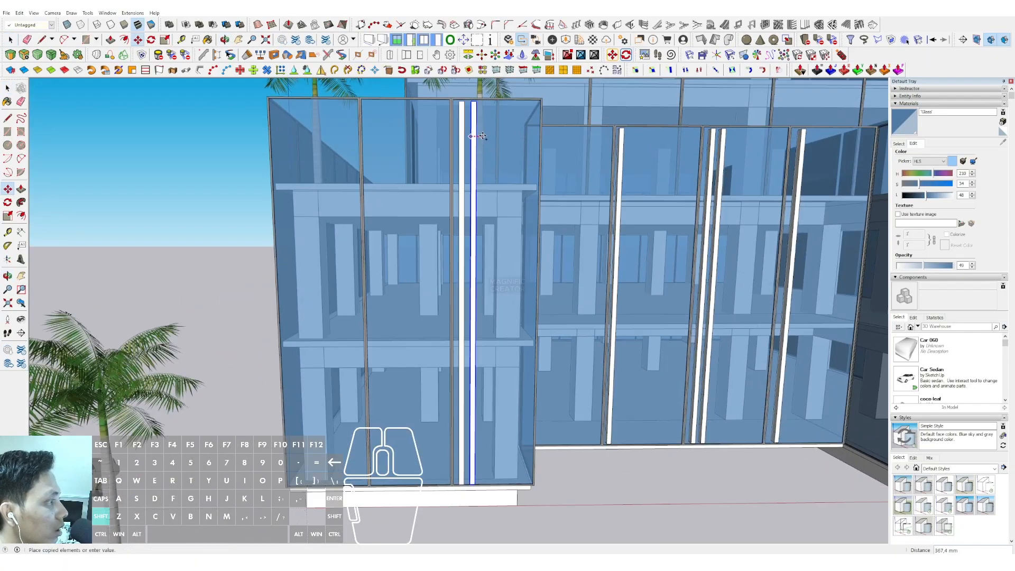
- Copy single fins beside the left wing's other mullion and along its outer left edge
scroll(507, 139, down, 3)
key(shift)
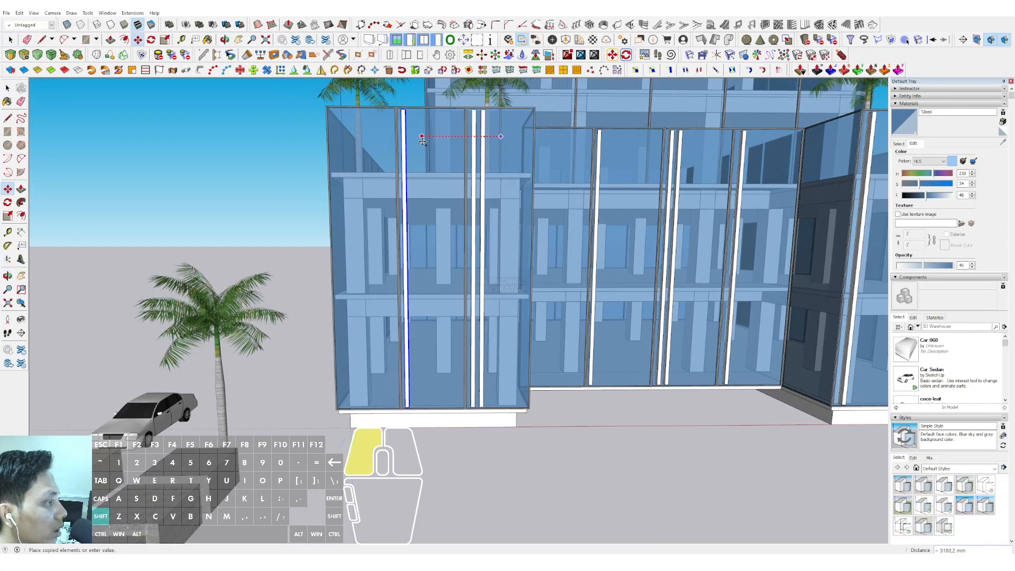
click(349, 141)
key(space)
scroll(452, 204, down, 5)
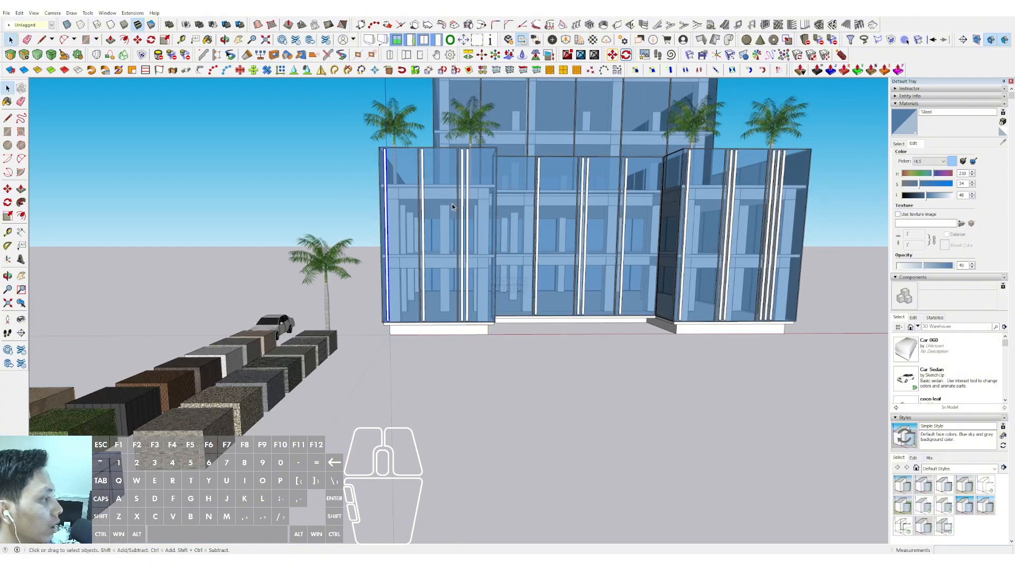
- Copy the recessed wall's right fin up to the rightmost mullion of the upper front glass wall
scroll(363, 219, up, 3)
middle_drag(576, 258, 537, 347)
scroll(528, 411, up, 5)
scroll(537, 346, up, 6)
key(space)
scroll(537, 344, up, 3)
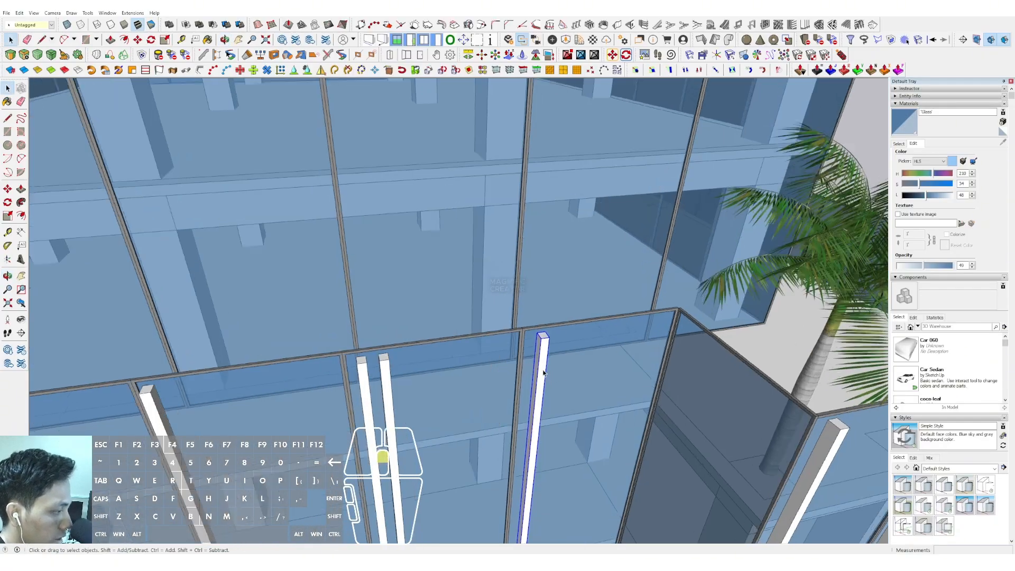
key(m)
middle_drag(526, 372, 507, 296)
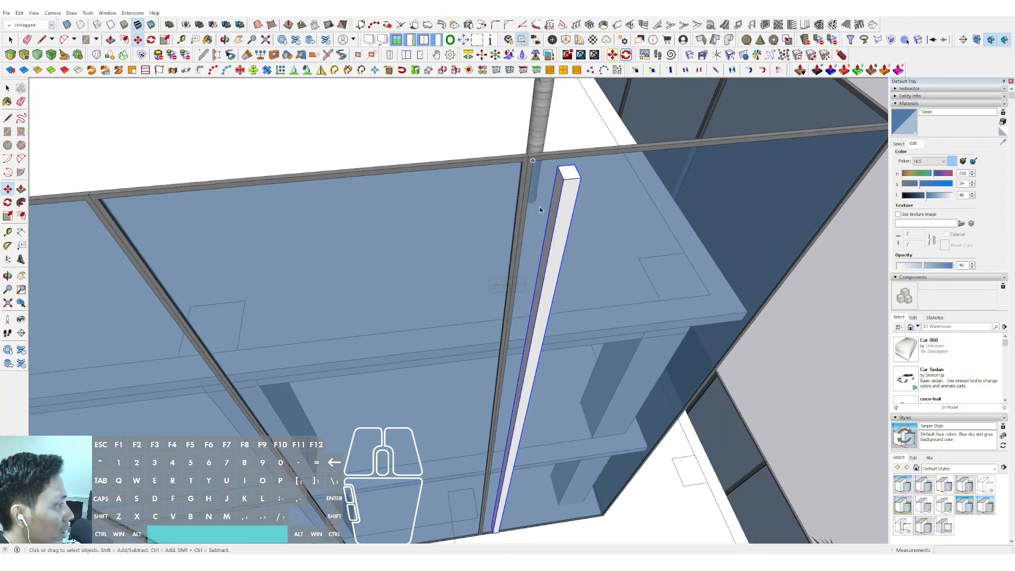
- Copy the upper wall's fin a short distance to the right to form a pair beside the rightmost mullion
scroll(532, 263, down, 5)
key(space)
middle_drag(532, 262, 550, 185)
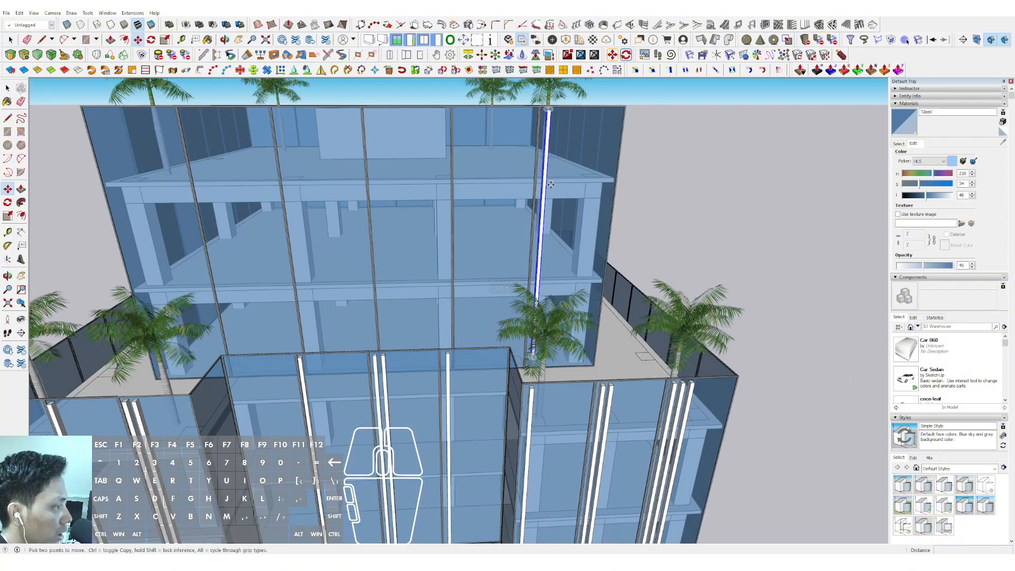
click(550, 183)
click(560, 166)
scroll(535, 154, up, 2)
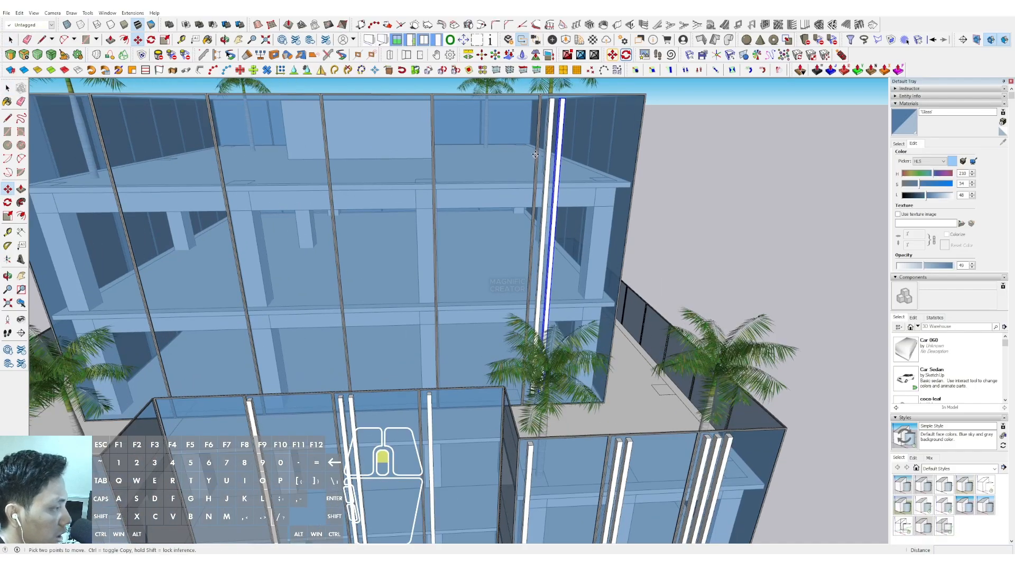
- Copy fins on the upper front wall as a single beside the mullion right of centre and a pair beside the centre mullion
scroll(410, 146, down, 1)
key(shift)
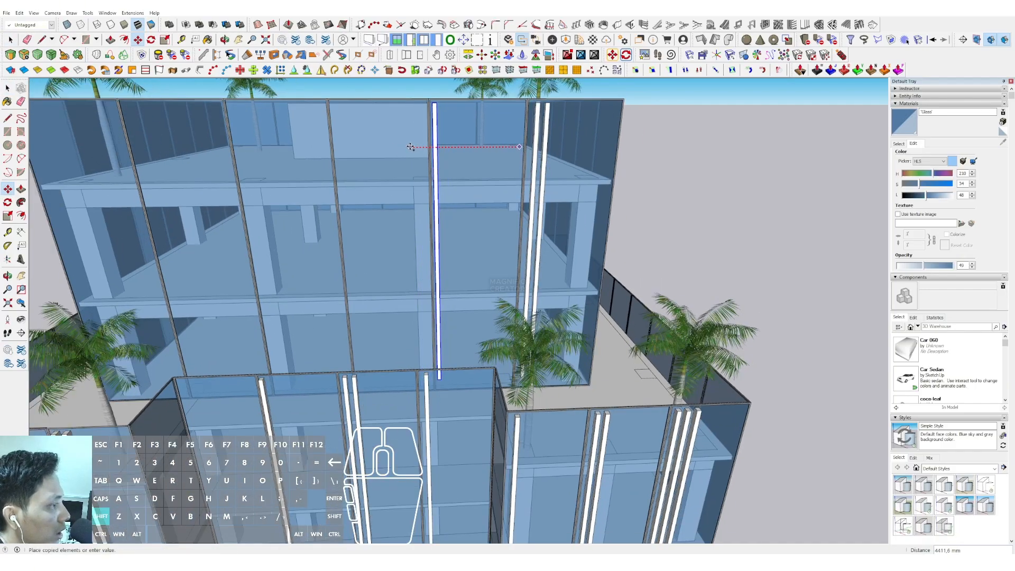
click(346, 158)
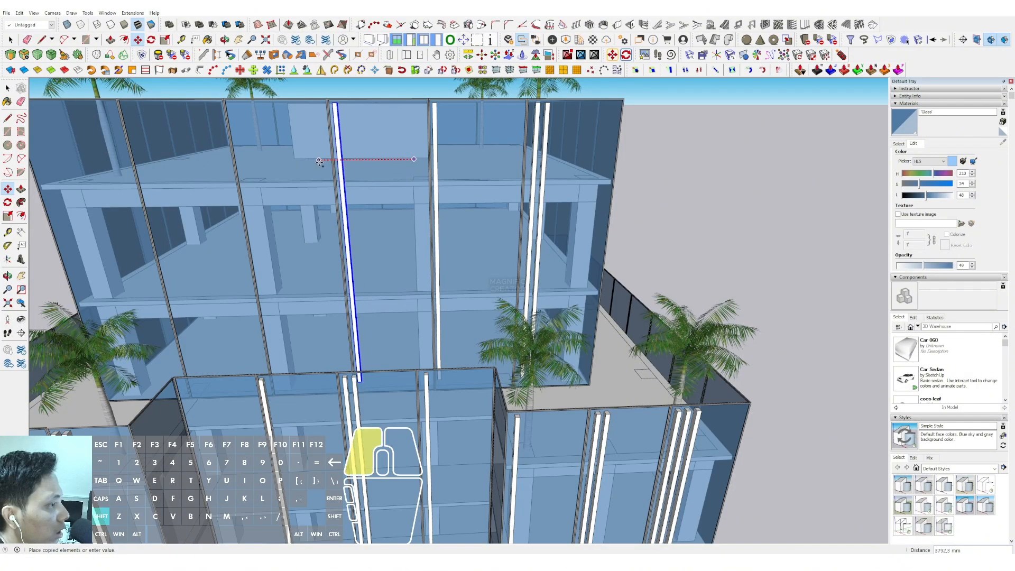
scroll(352, 153, up, 1)
key(ctrl)
- Copy fins across the upper wall's left half: a pair left of centre, one at the leftmost mullion and one at the left edge
click(365, 152)
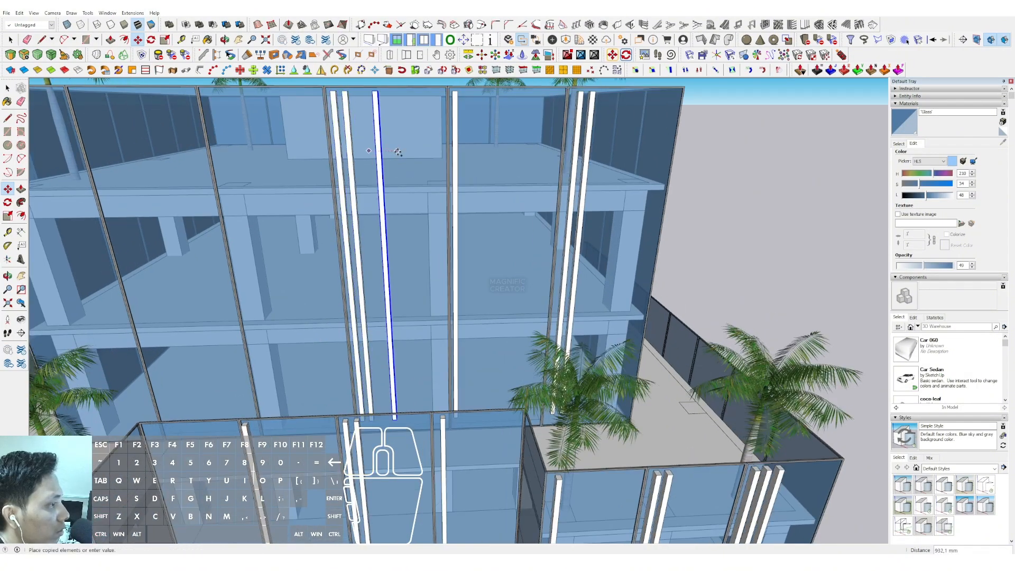
key(shift)
scroll(478, 132, down, 2)
click(401, 127)
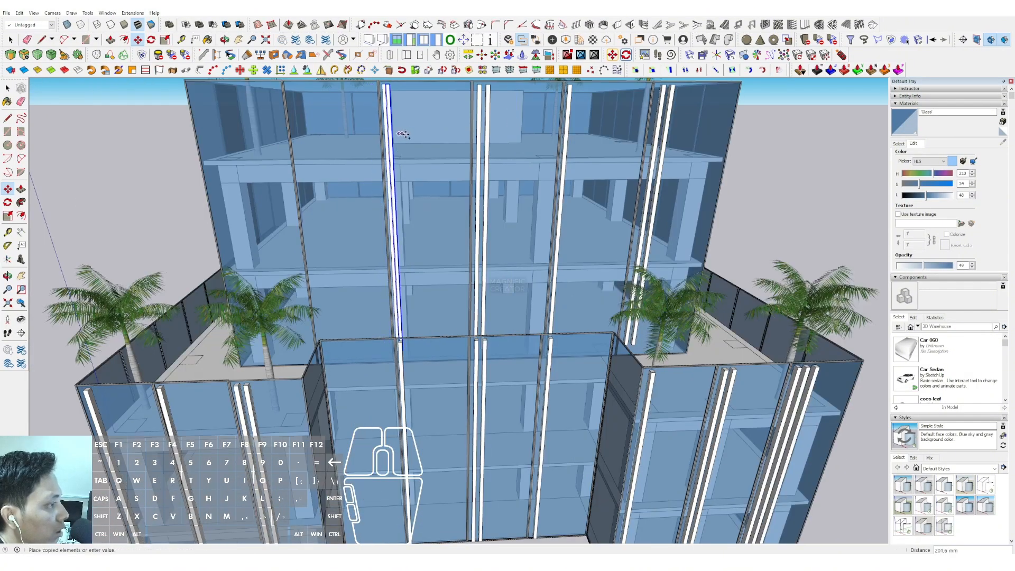
shift+click(227, 128)
key(shift)
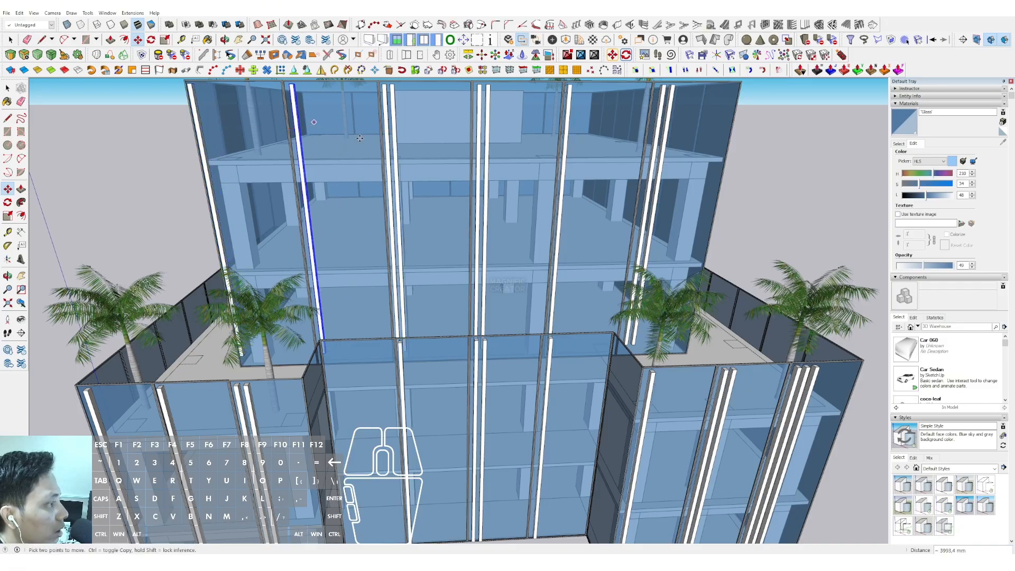
- Copy a third fin a short distance from the pair beside the upper wall's mullion left of centre
scroll(507, 224, down, 5)
middle_drag(507, 231, 515, 190)
shift+middle_drag(581, 309, 489, 185)
scroll(489, 184, down, 3)
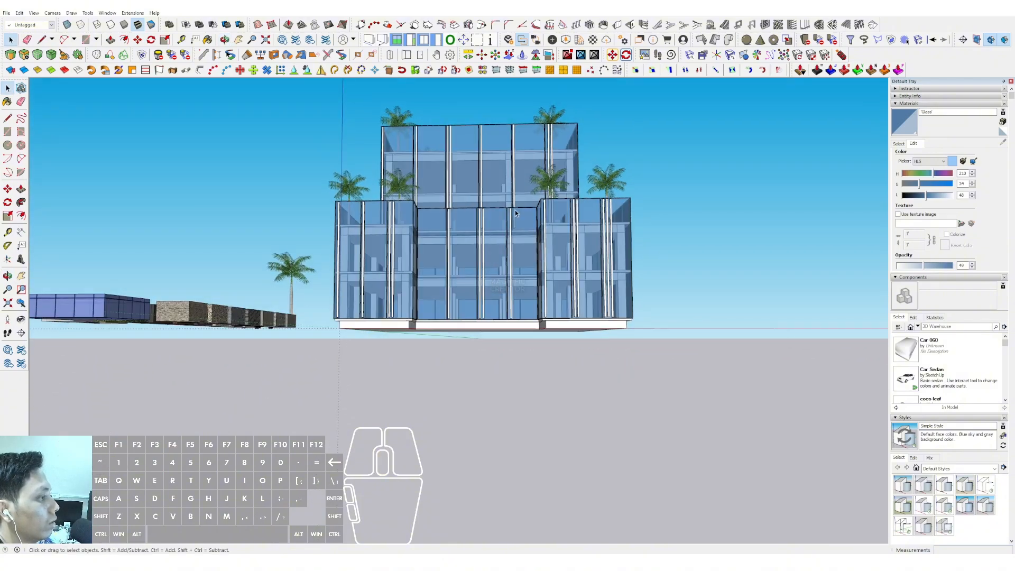
scroll(476, 207, up, 6)
scroll(447, 200, up, 3)
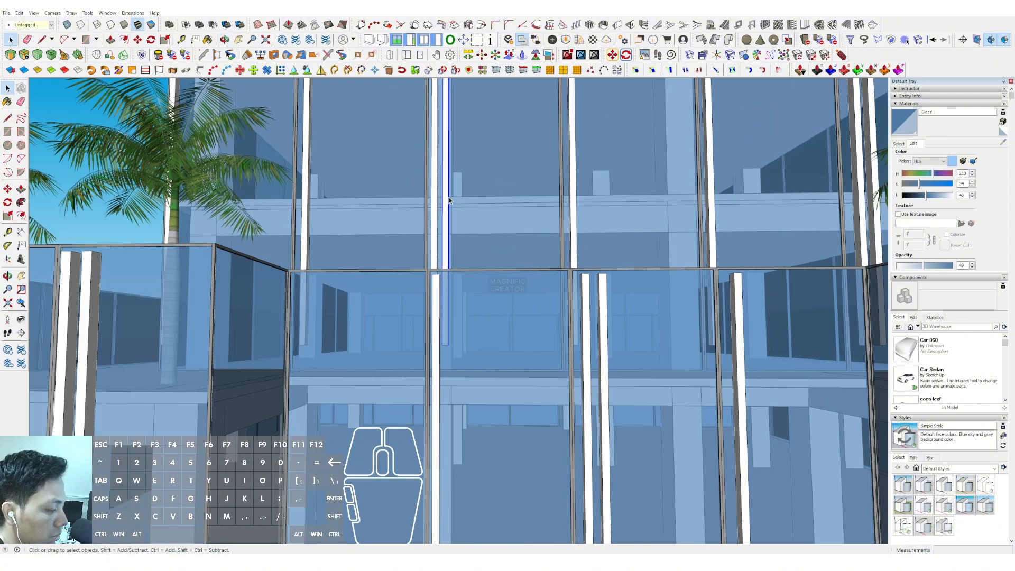
ctrl+click(462, 158)
ctrl+click(475, 158)
key(space)
- Draw a large ground rectangle beneath the building, extending in front and to the right, and make it a group
scroll(474, 158, down, 7)
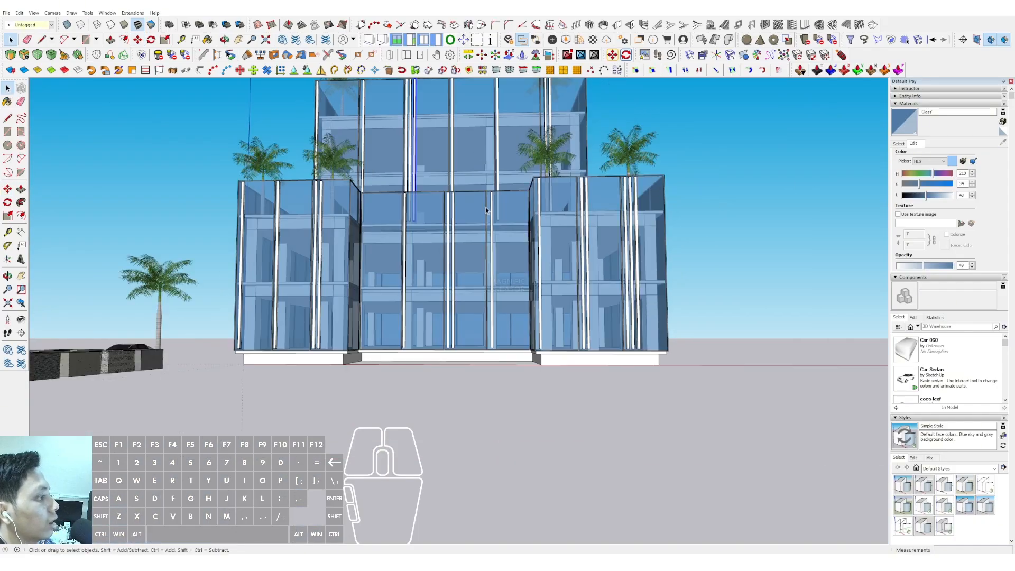
scroll(518, 262, down, 2)
middle_drag(484, 257, 511, 351)
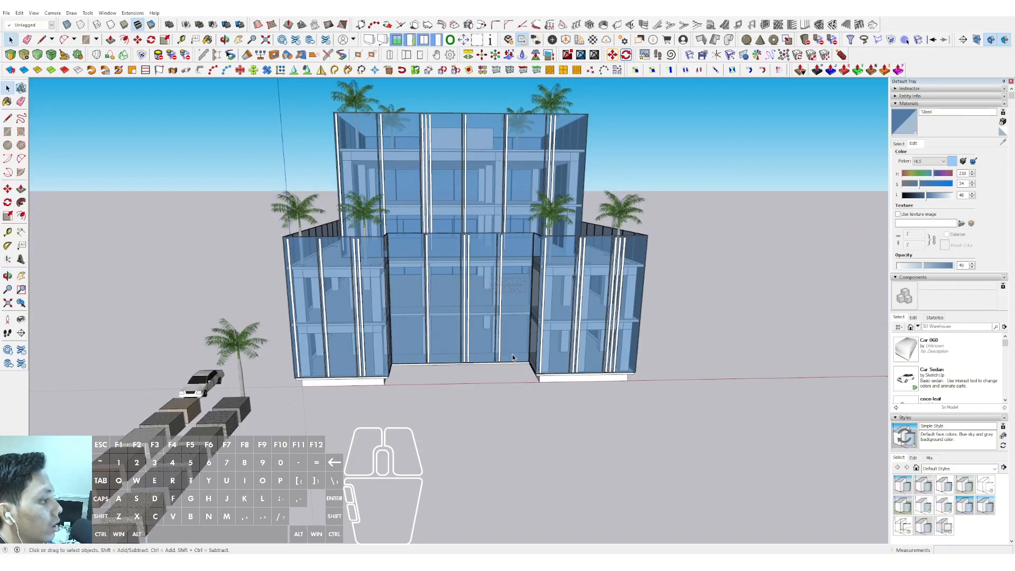
scroll(478, 296, down, 4)
mouse_move(479, 291)
middle_down()
mouse_move(499, 323)
mouse_move(461, 249)
middle_up()
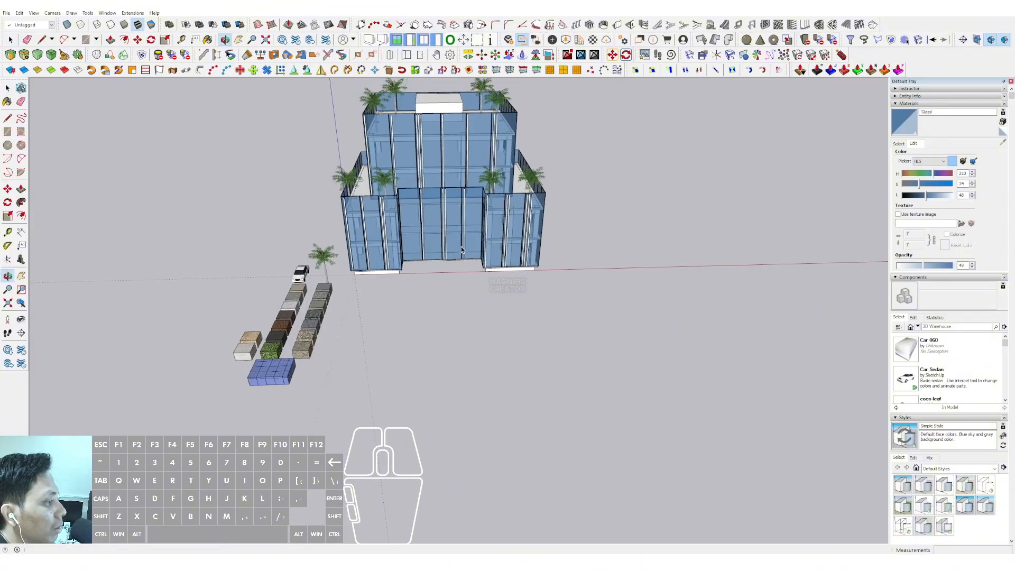
click(323, 353)
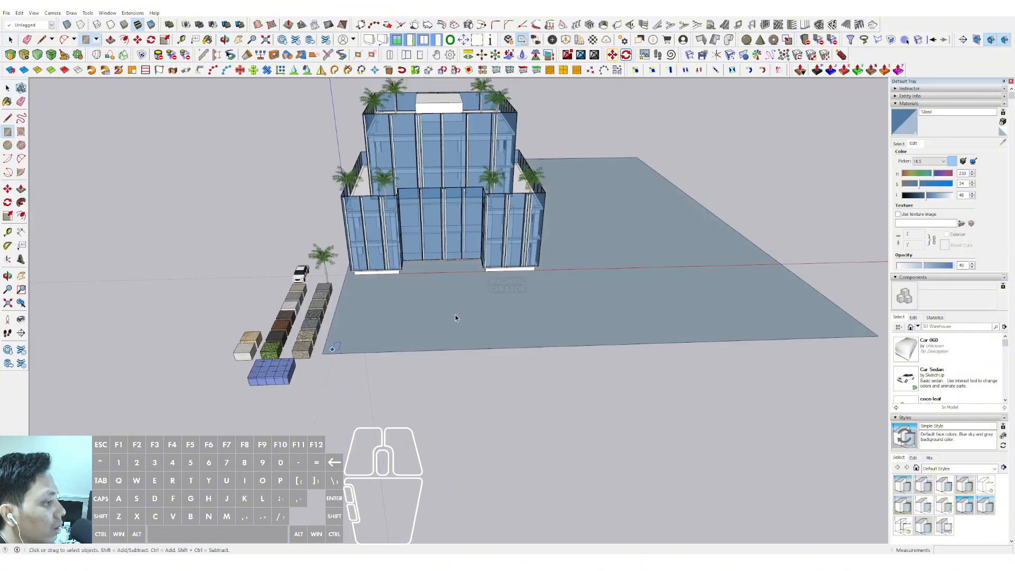
key(space)
click(457, 316)
right_click(473, 305)
click(491, 375)
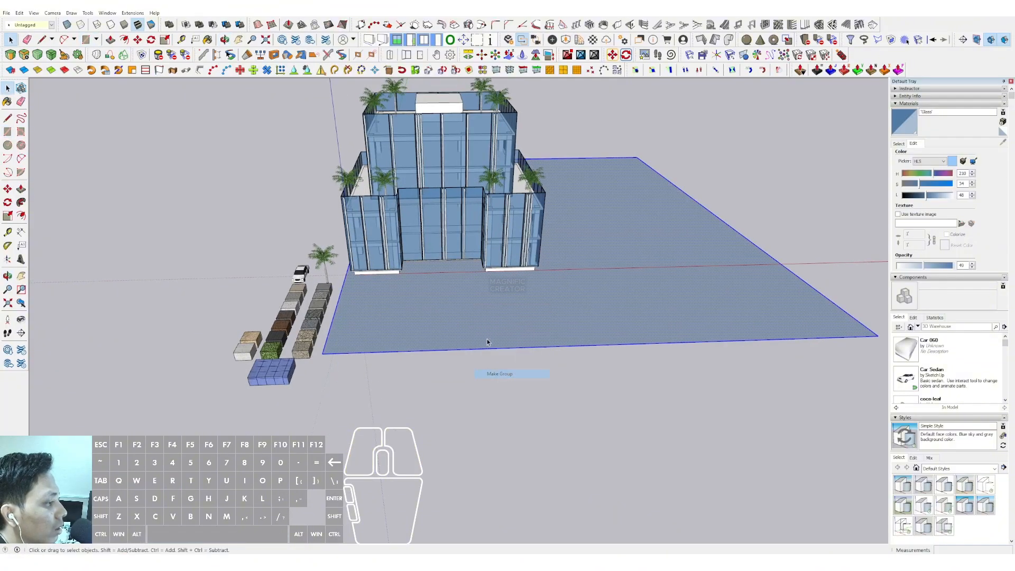
- Inside the ground group, draw a front strip about 30479 × 5125 mm and a long narrow strip along the building's right side
scroll(470, 280, up, 2)
middle_drag(471, 280, 504, 363)
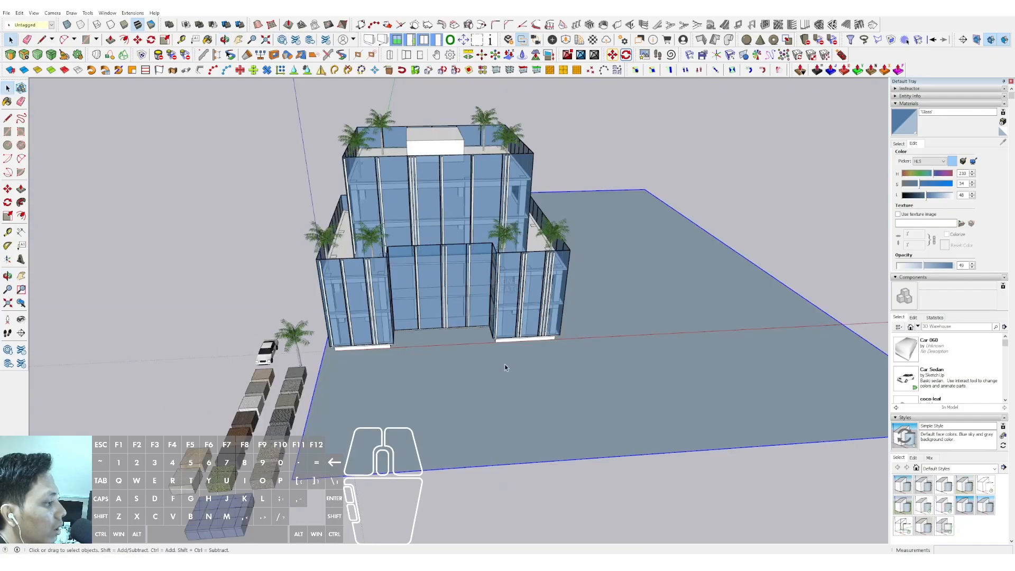
scroll(504, 363, up, 2)
double_click(505, 360)
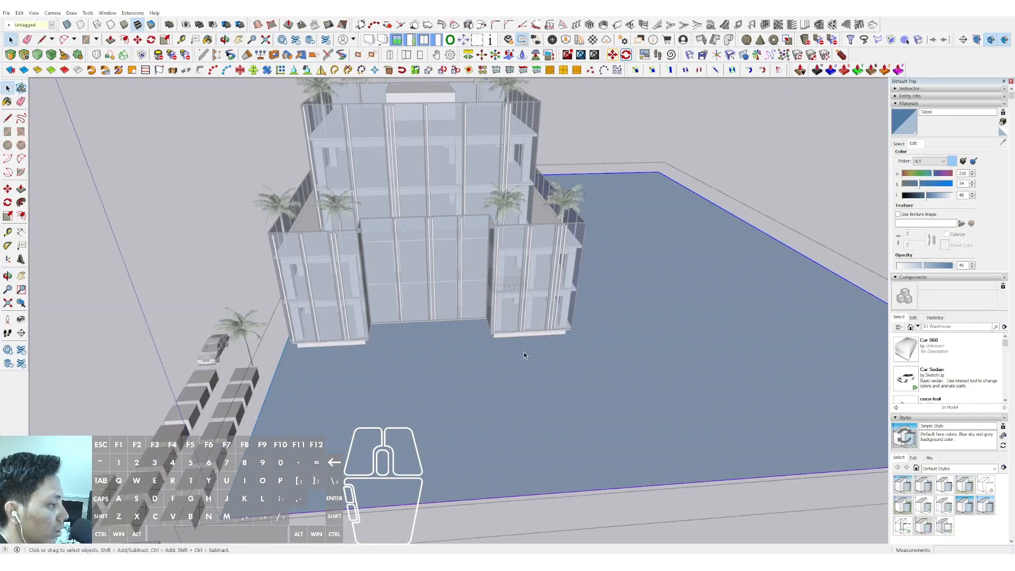
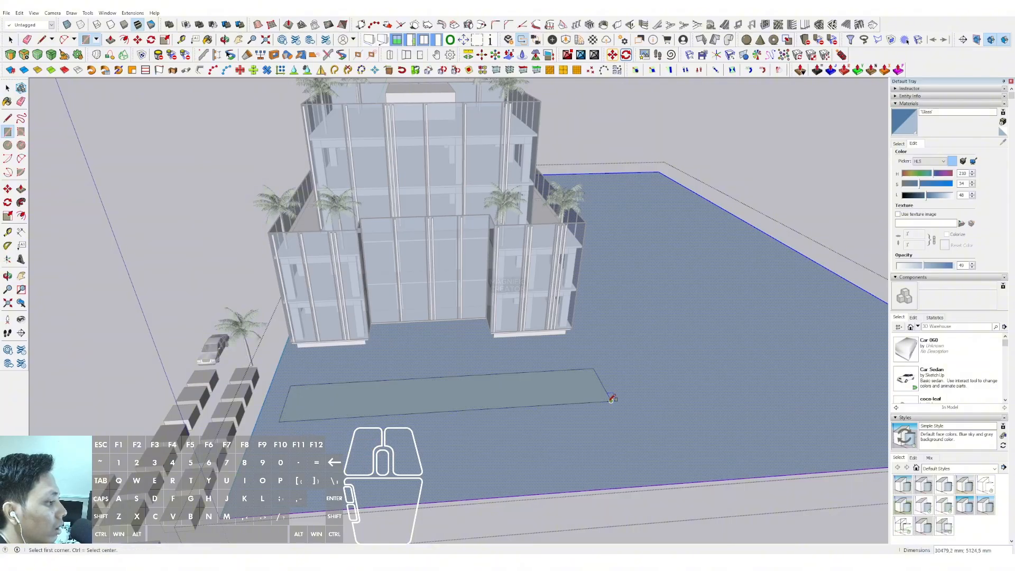
click(697, 386)
key(space)
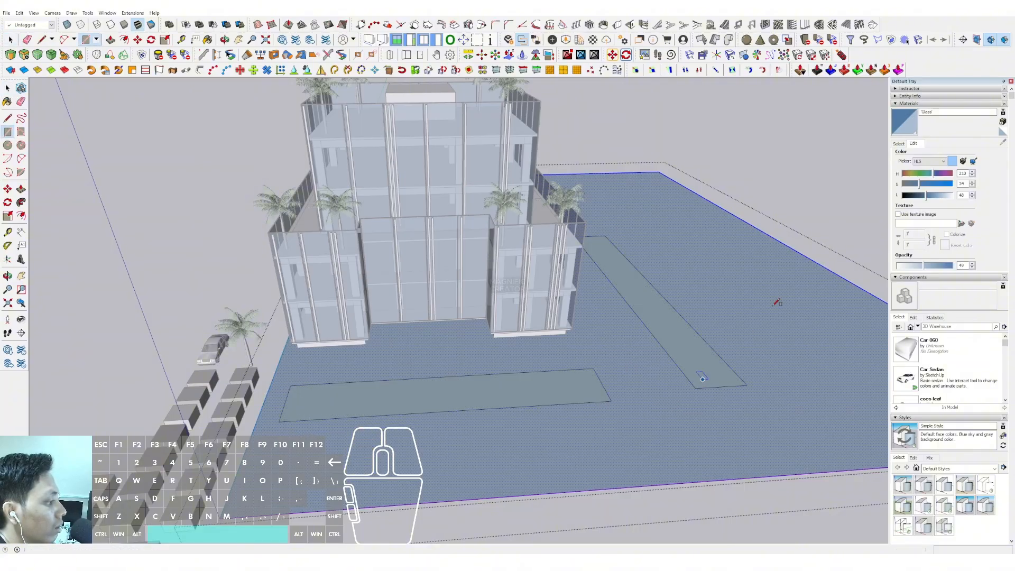
- Paint both ground strips with the Grass Light Green landscaping material
click(899, 143)
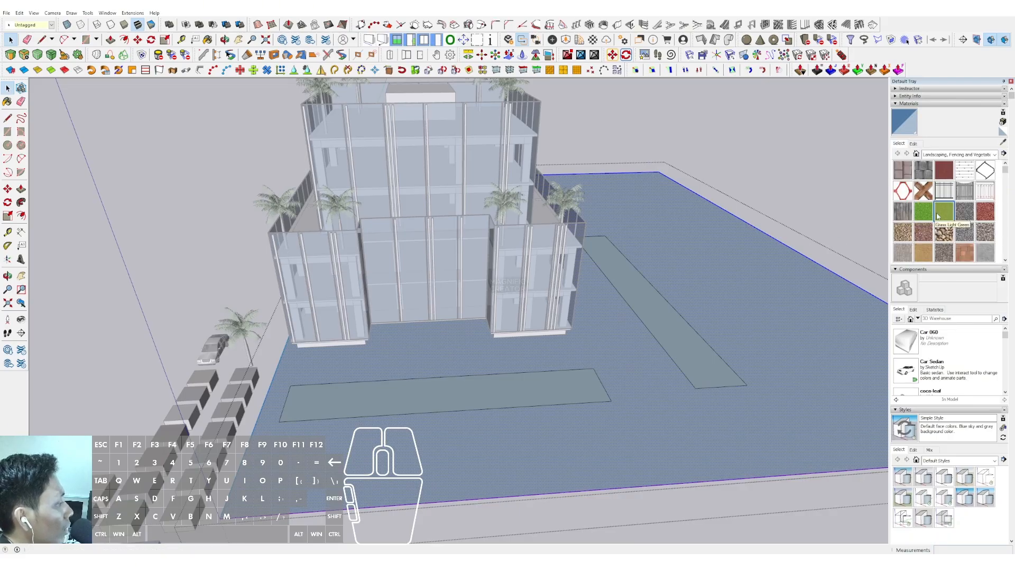
click(654, 312)
click(562, 378)
key(space)
- Copy a terrace palm onto the far end of the right-hand grass strip and place another one further along it
mouse_move(562, 378)
middle_down()
mouse_move(522, 275)
mouse_move(534, 320)
middle_up()
scroll(560, 212, up, 4)
click(571, 204)
middle_drag(571, 205, 565, 354)
scroll(546, 295, up, 3)
scroll(565, 354, up, 2)
key(m)
scroll(497, 264, down, 5)
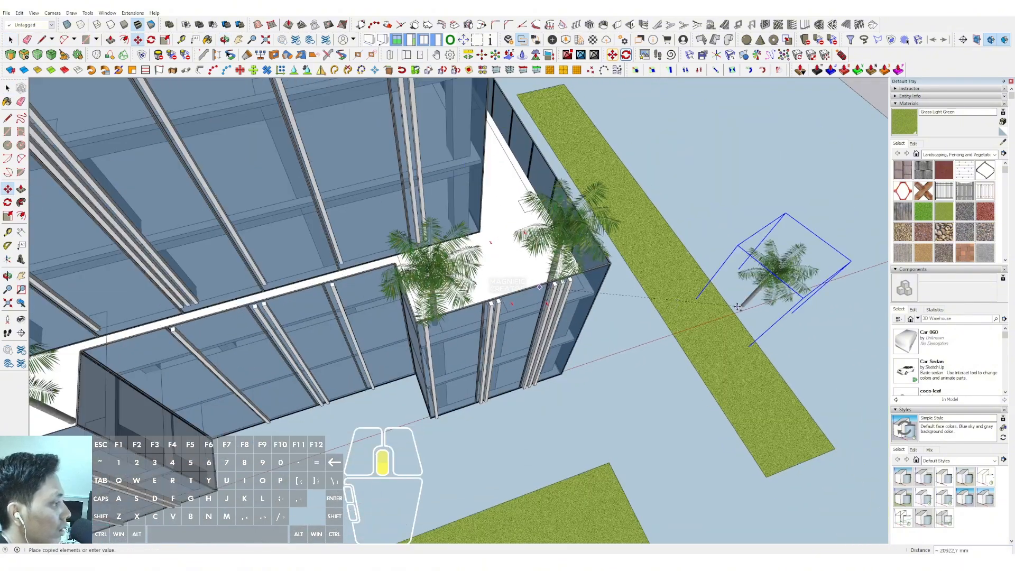
shift+middle_drag(743, 303, 537, 208)
scroll(382, 122, up, 3)
click(388, 121)
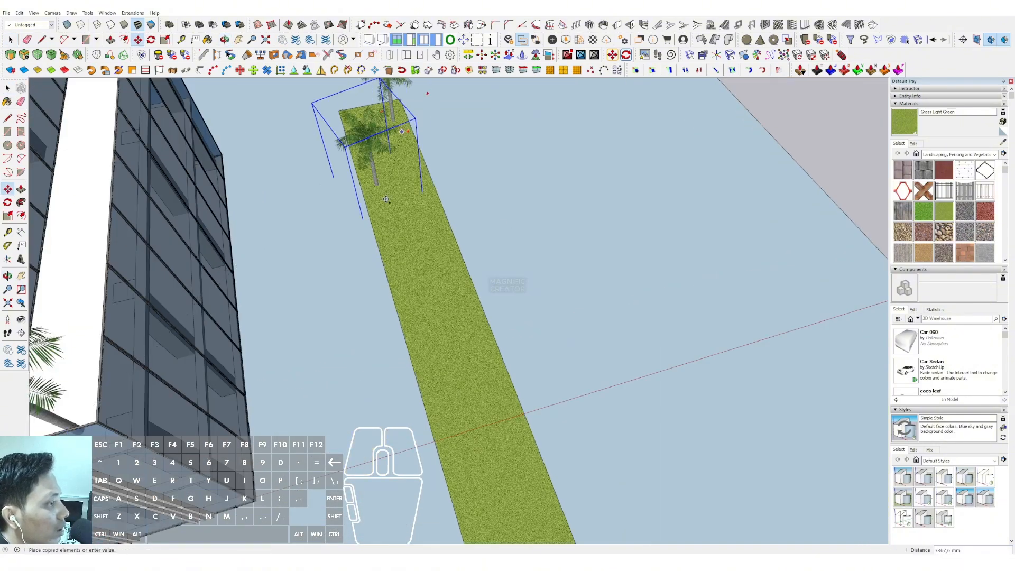
click(405, 234)
click(469, 330)
- Copy the last palm on the right-hand grass strip twice more, spacing the copies towards the strip's near end
shift+middle_drag(449, 429, 449, 282)
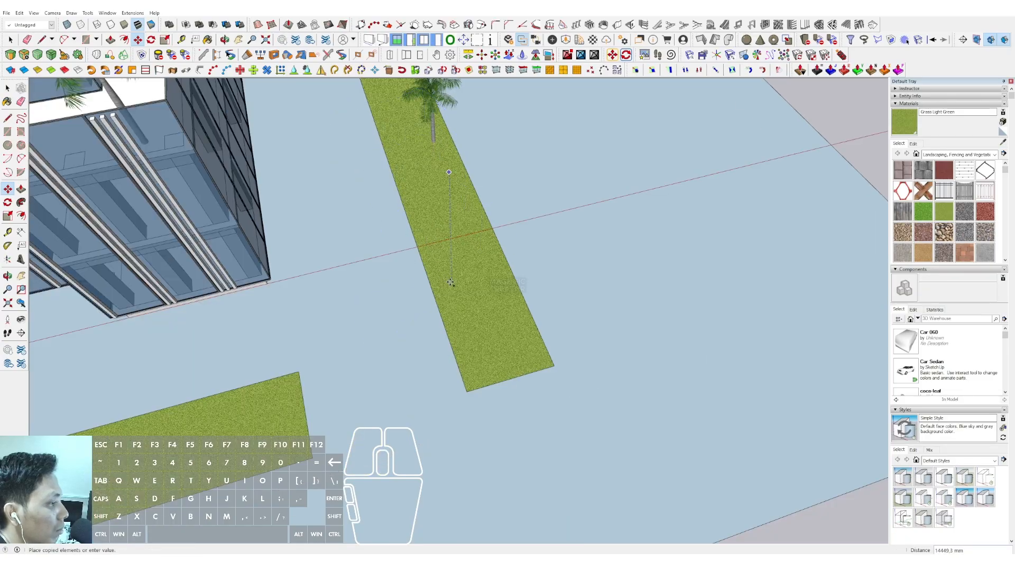
key(space)
click(439, 149)
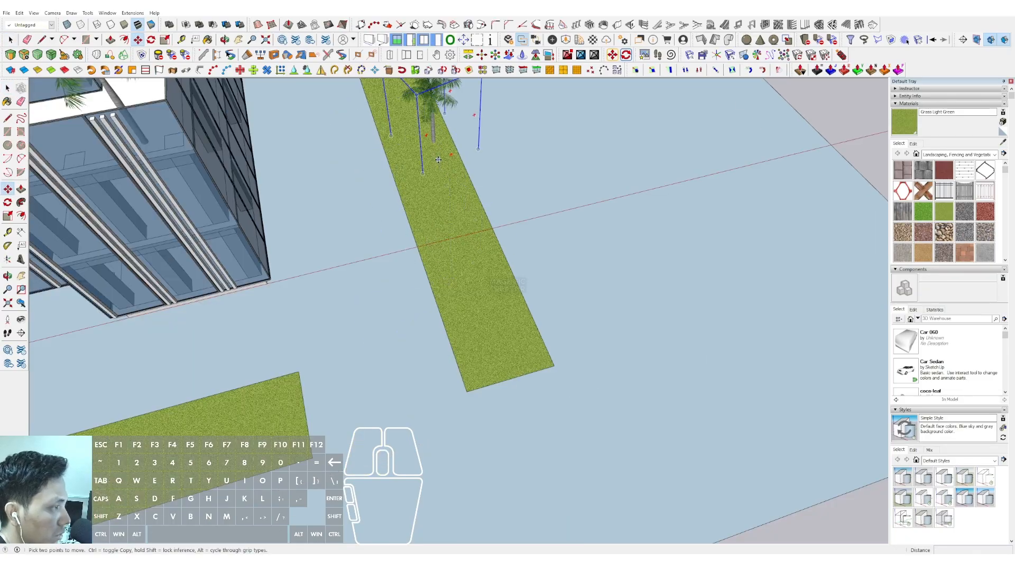
key(ctrl)
click(438, 159)
click(436, 259)
key(ctrl)
click(437, 259)
click(528, 367)
- Copy the palm onto the front grass strip, one near its right end and one right of its middle
key(ctrl)
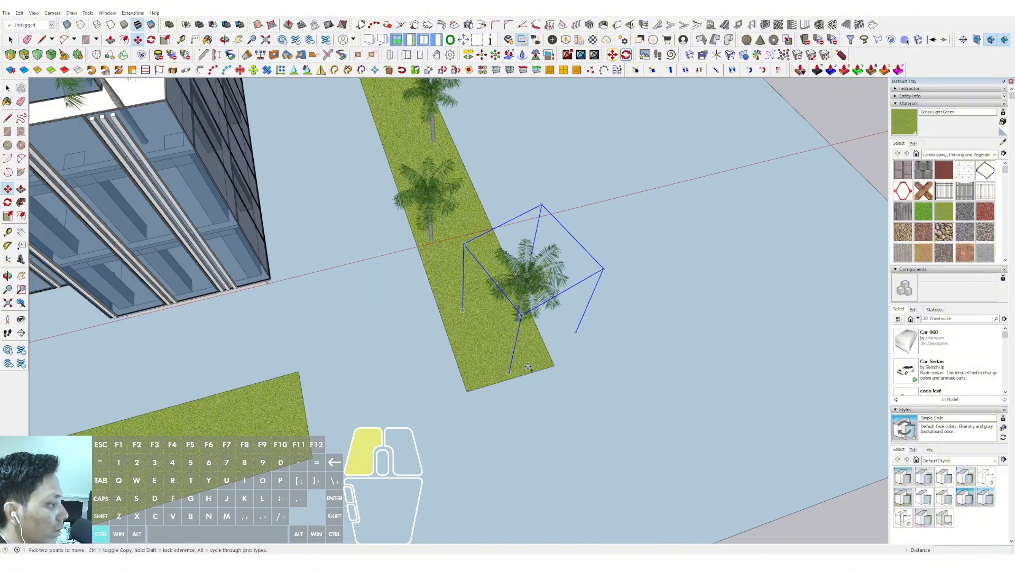
click(527, 366)
scroll(391, 405, down, 2)
middle_drag(392, 408, 459, 268)
click(489, 336)
key(ctrl)
click(466, 331)
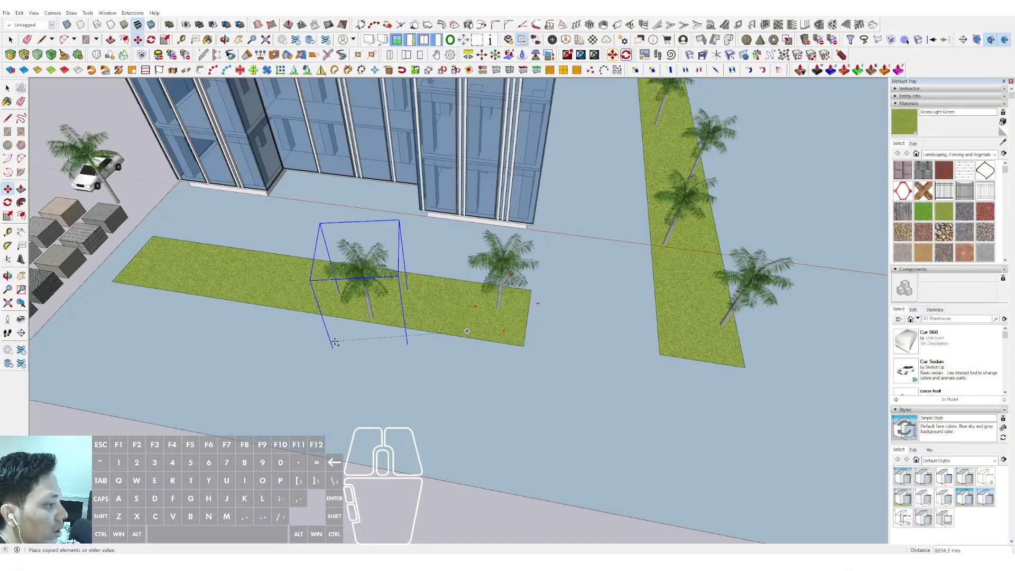
click(351, 344)
- Copy two more palms along the front grass strip, one left of its middle and one at its left end
key(ctrl)
click(324, 328)
click(241, 285)
key(ctrl)
click(215, 293)
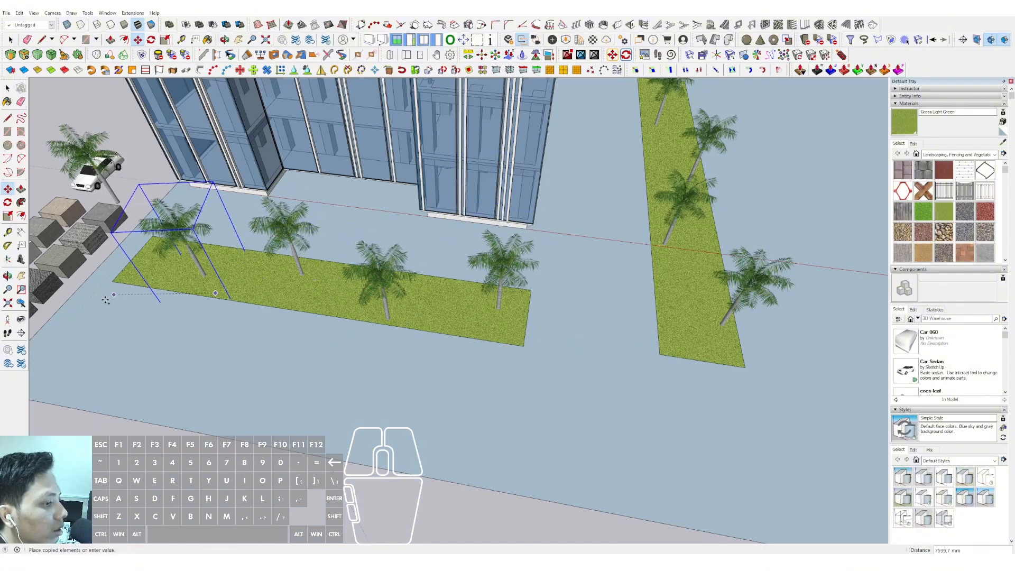
click(52, 304)
key(space)
- Draw a wide, thin rectangle across the recessed front wall at the first slab above the entrance
scroll(505, 145, down, 2)
middle_drag(506, 140, 573, 333)
middle_drag(510, 304, 482, 272)
scroll(483, 272, up, 4)
key(r)
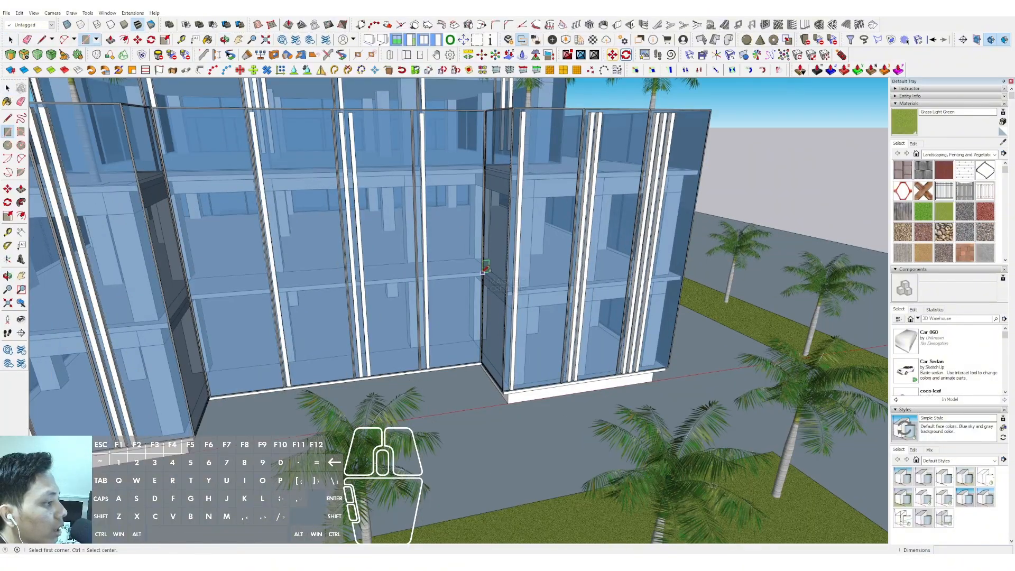
click(193, 276)
key(space)
- Extrude the rectangle forward past the wings as an entrance canopy and make it a group
scroll(458, 300, up, 2)
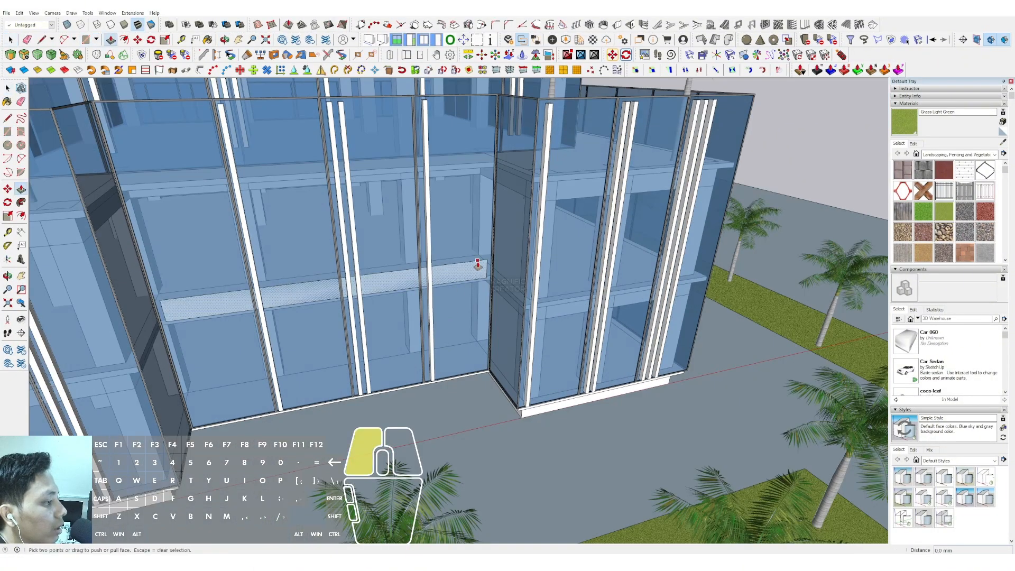
click(477, 264)
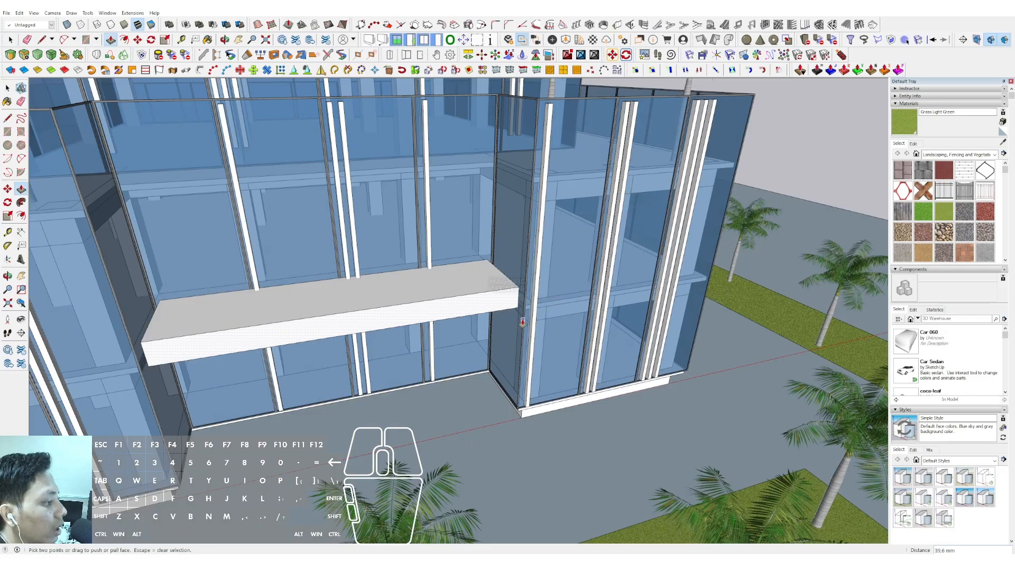
click(530, 346)
key(space)
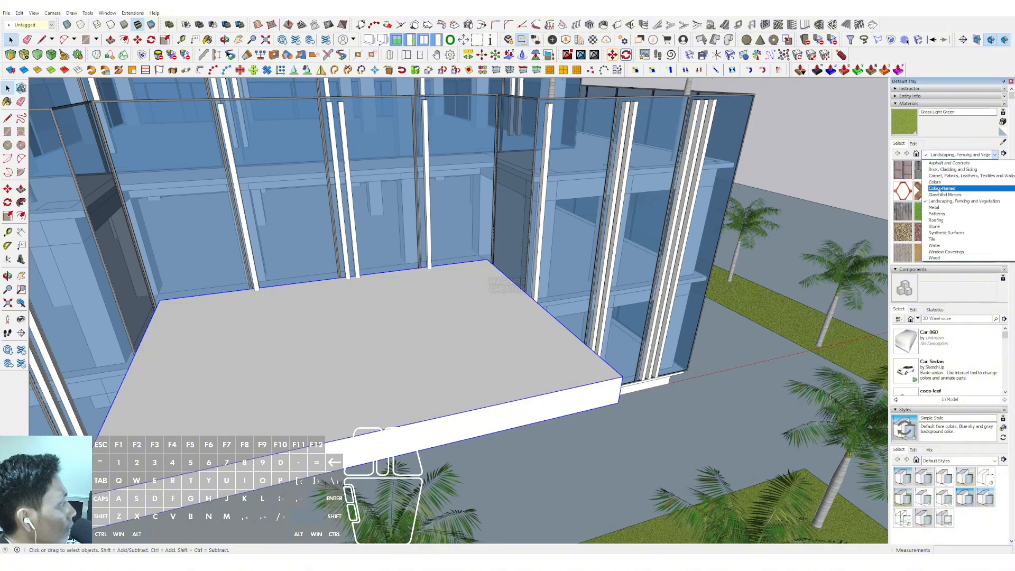
- Paint the entrance canopy with a near-black grey from the Colors materials
click(935, 187)
scroll(943, 213, down, 10)
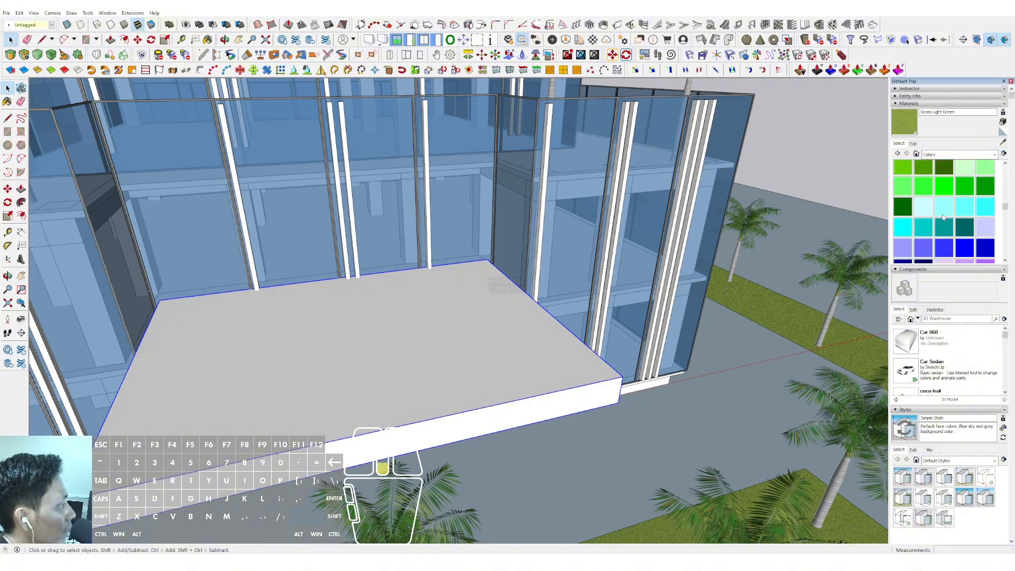
click(518, 311)
scroll(518, 311, down, 4)
mouse_move(518, 310)
middle_down()
mouse_move(421, 220)
mouse_move(439, 169)
middle_up()
mouse_move(438, 169)
shift+middle_down()
mouse_move(481, 294)
mouse_move(480, 229)
mouse_move(543, 300)
shift+middle_up()
key(space)
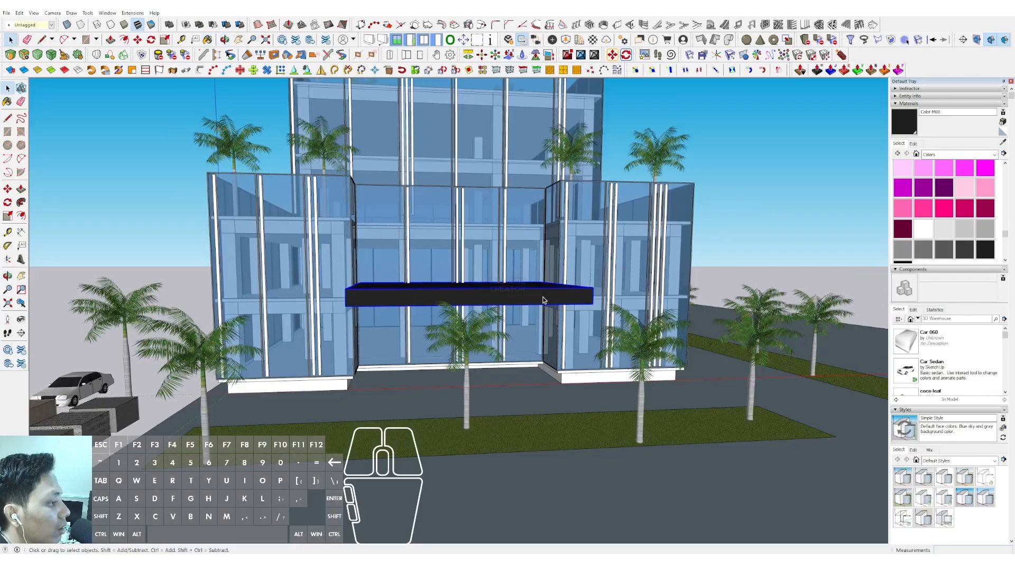
- Inside the canopy group, copy the top outer edges slightly down to outline a thin upper rim
scroll(397, 300, up, 2)
middle_drag(390, 299, 423, 264)
click(392, 290)
triple_click(380, 278)
scroll(352, 278, up, 1)
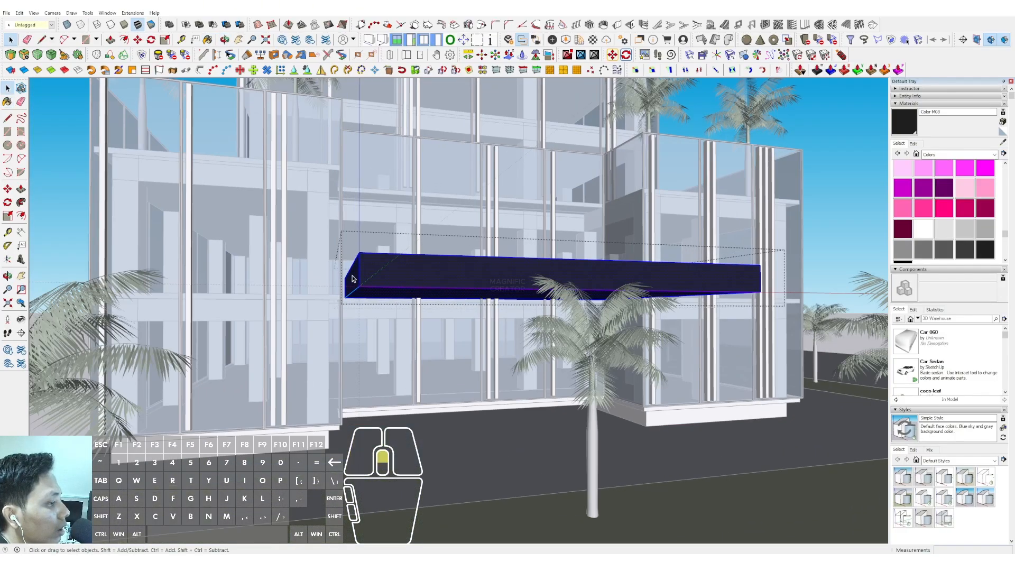
scroll(365, 265, up, 2)
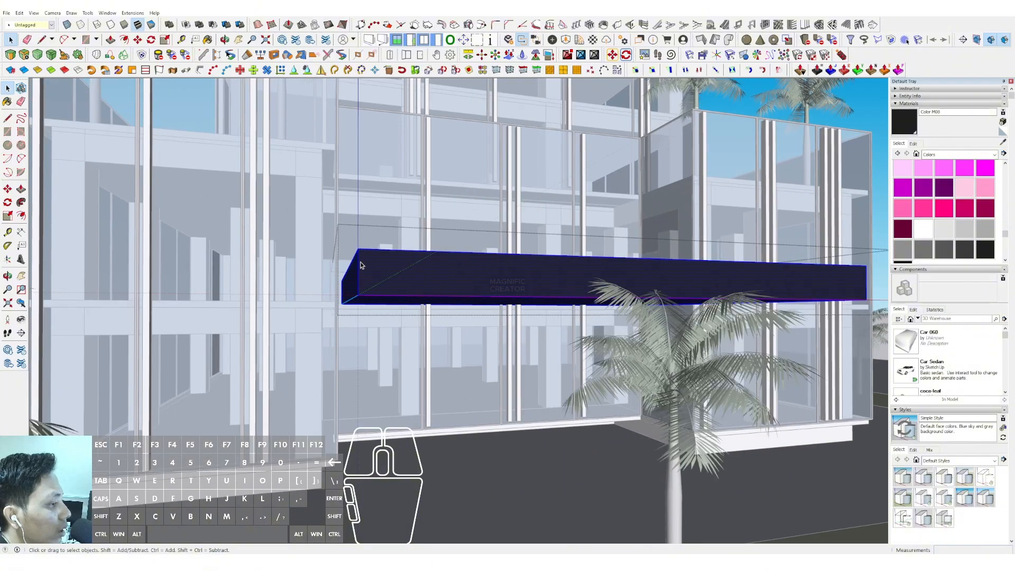
scroll(417, 283, up, 4)
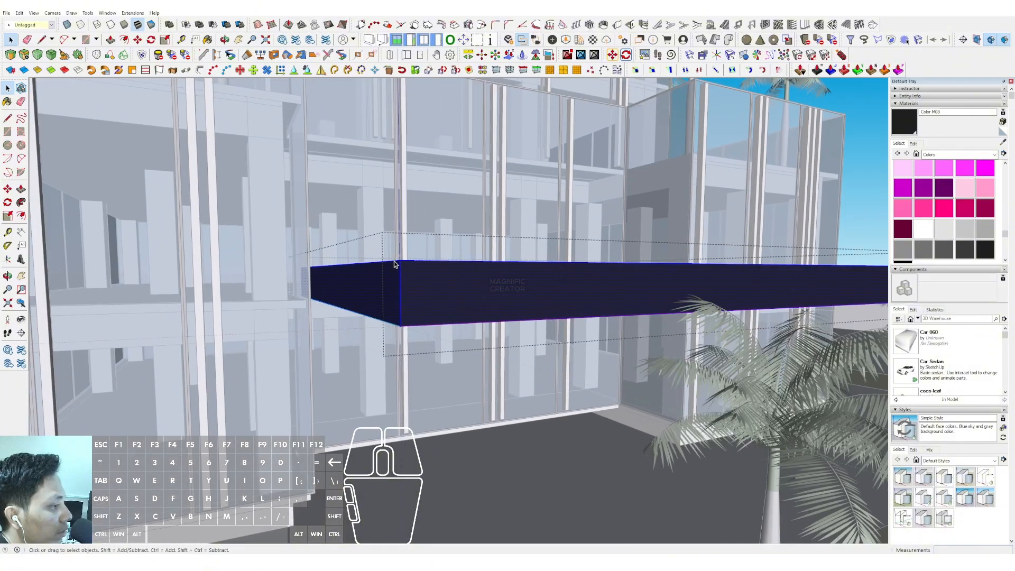
click(395, 262)
middle_drag(396, 262, 417, 271)
key(m)
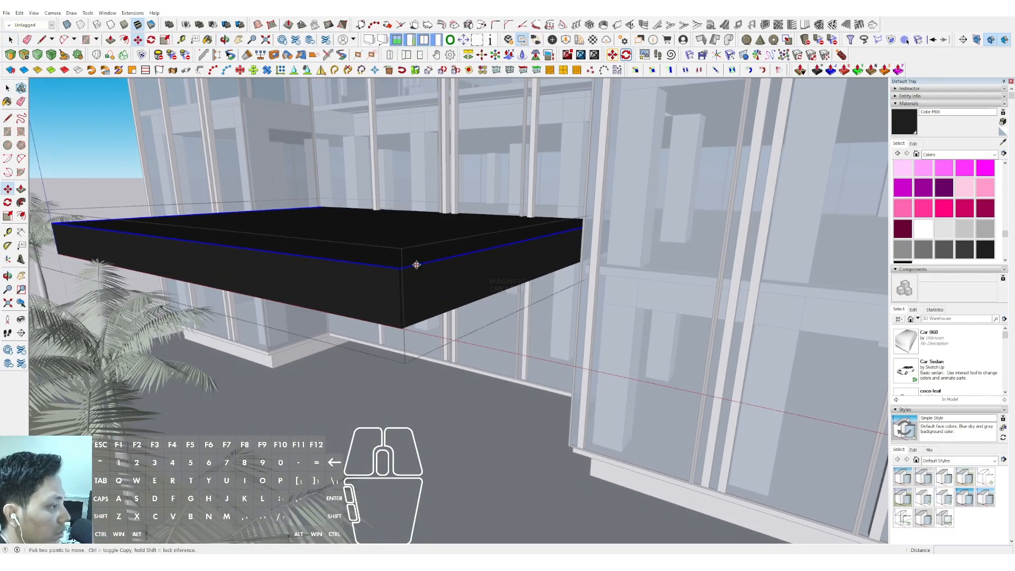
key(space)
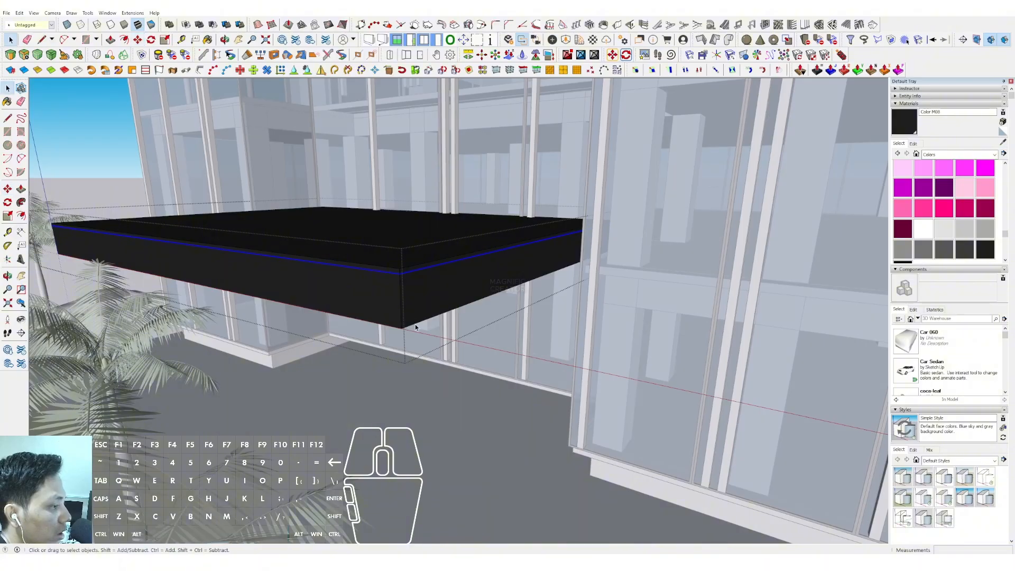
- Copy the canopy's bottom outer edges slightly up to outline a matching thin lower rim
middle_drag(352, 321, 622, 264)
key(m)
key(ctrl)
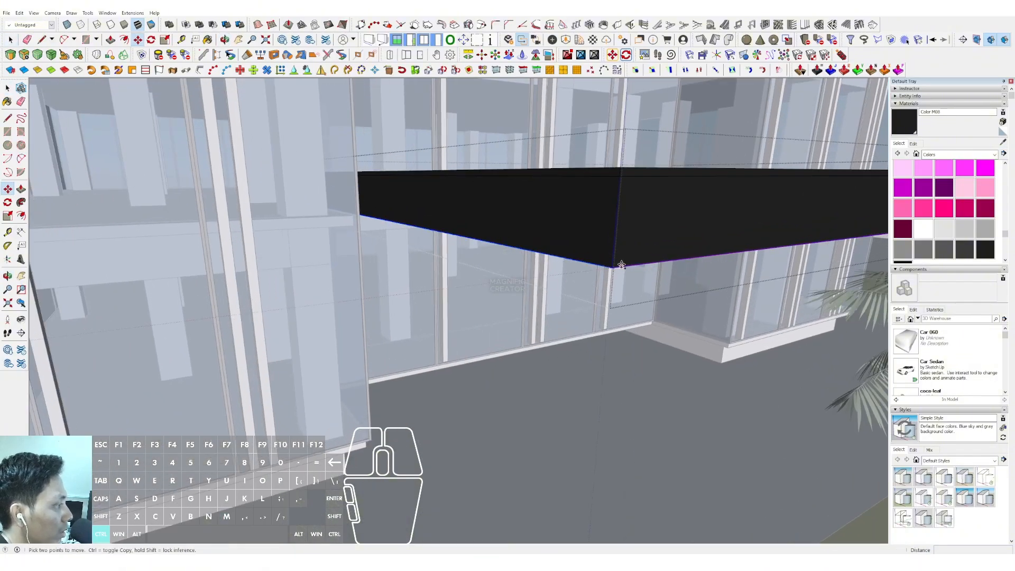
shift+click(623, 255)
key(space)
- Push the canopy's side bands inward between the two thin rims and close the group
scroll(606, 232, up, 1)
click(603, 215)
key(v)
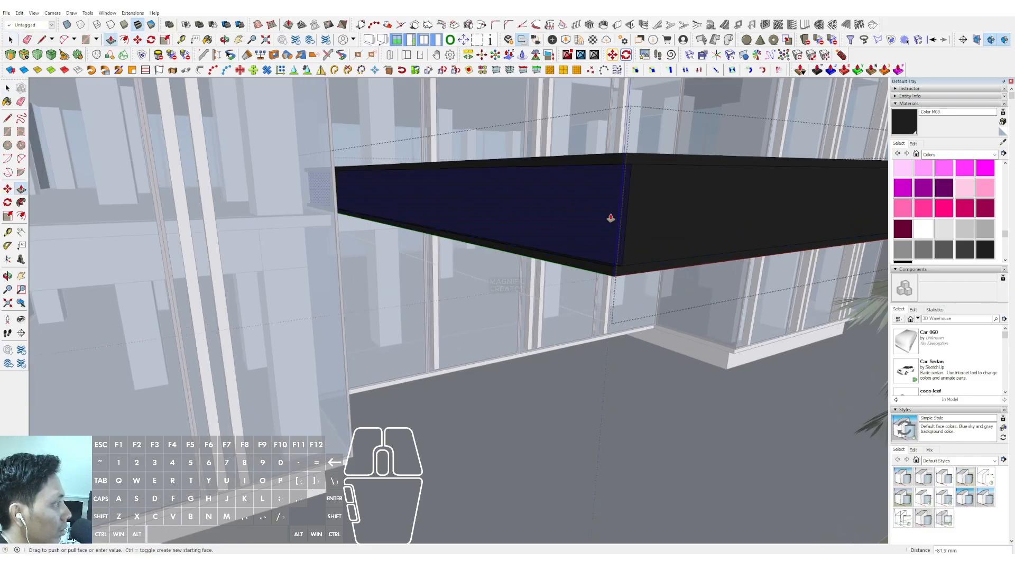
middle_drag(623, 226, 565, 382)
scroll(412, 177, up, 1)
scroll(449, 204, down, 3)
scroll(508, 206, down, 5)
key(space)
click(776, 139)
scroll(489, 183, down, 1)
scroll(510, 288, up, 2)
scroll(565, 382, up, 3)
key(r)
scroll(317, 364, up, 3)
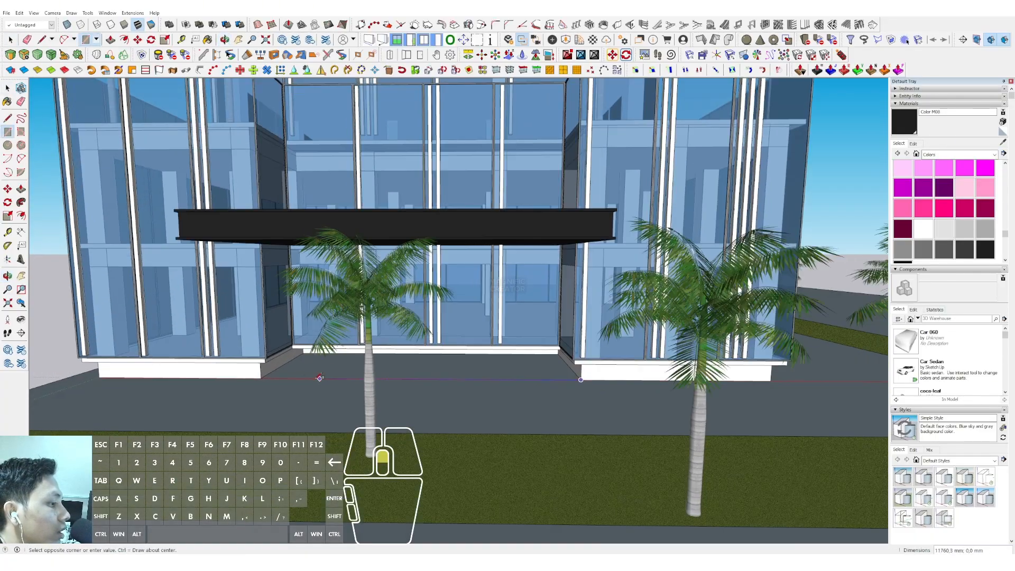
key(space)
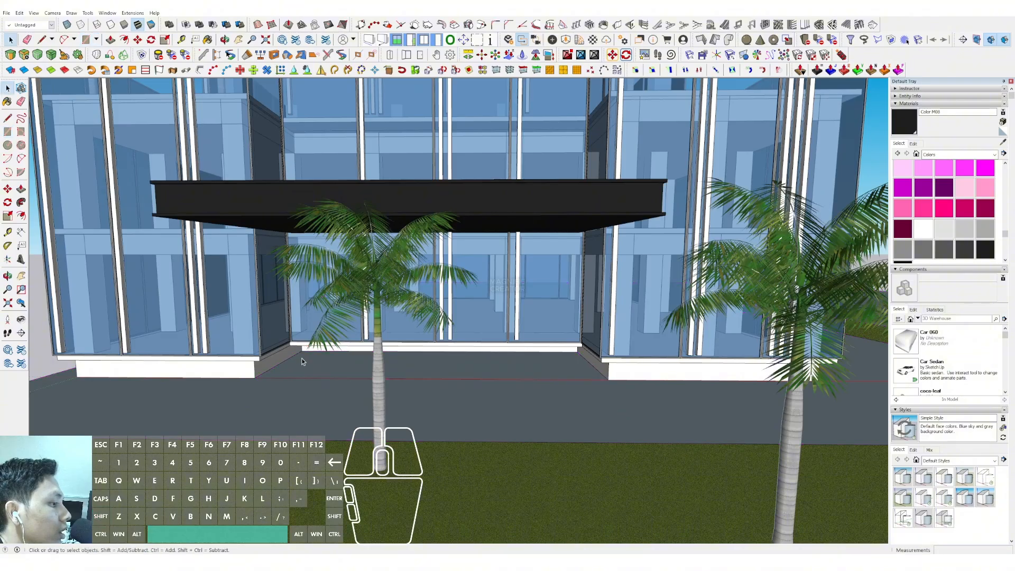
- Draw a vertical rectangle across the gap between the wings' white plinths and extrude it forward as an entrance platform
drag(294, 365, 260, 359)
click(260, 365)
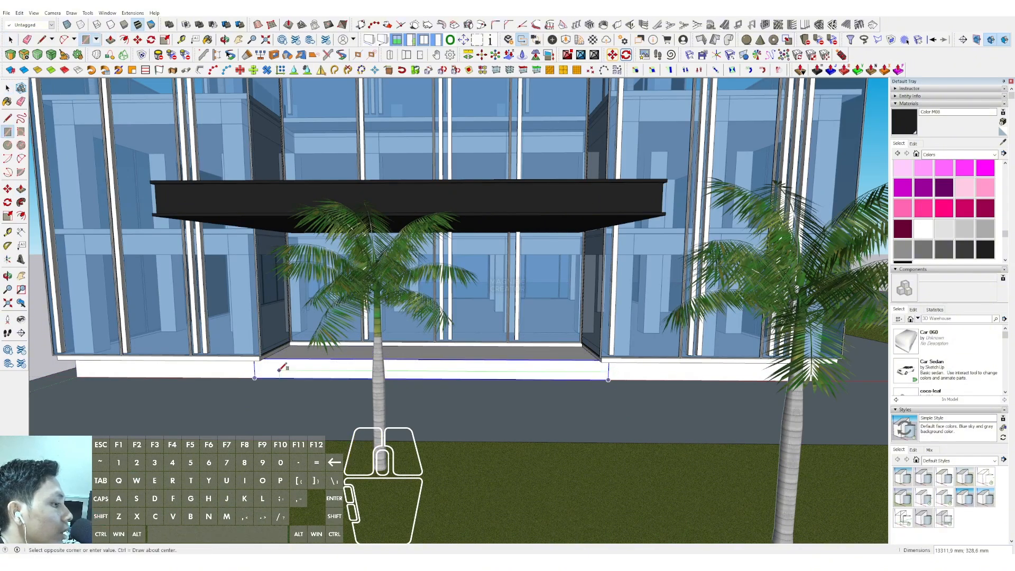
scroll(257, 362, up, 3)
click(684, 381)
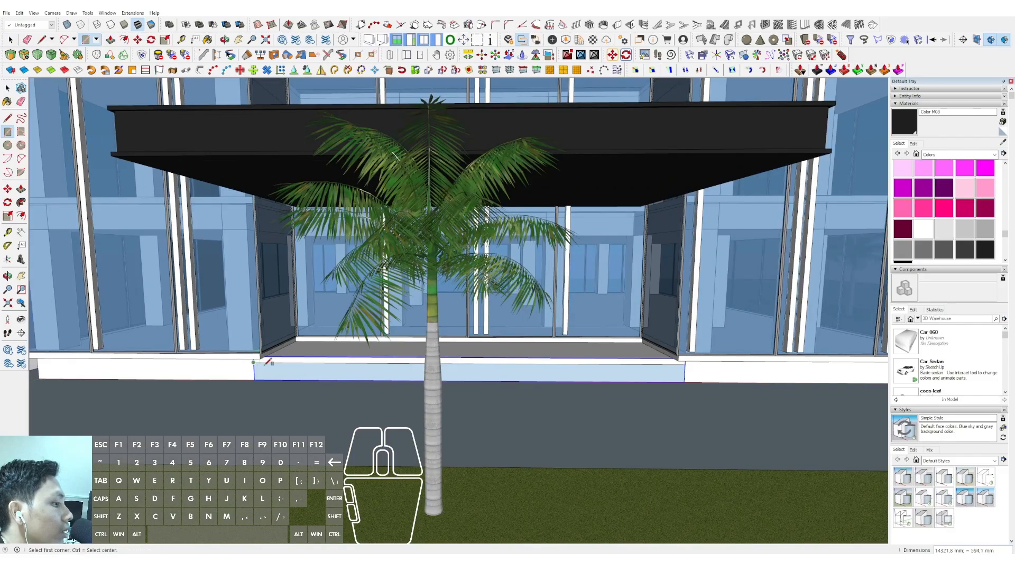
key(p)
scroll(327, 372, down, 4)
key(space)
scroll(325, 378, down, 5)
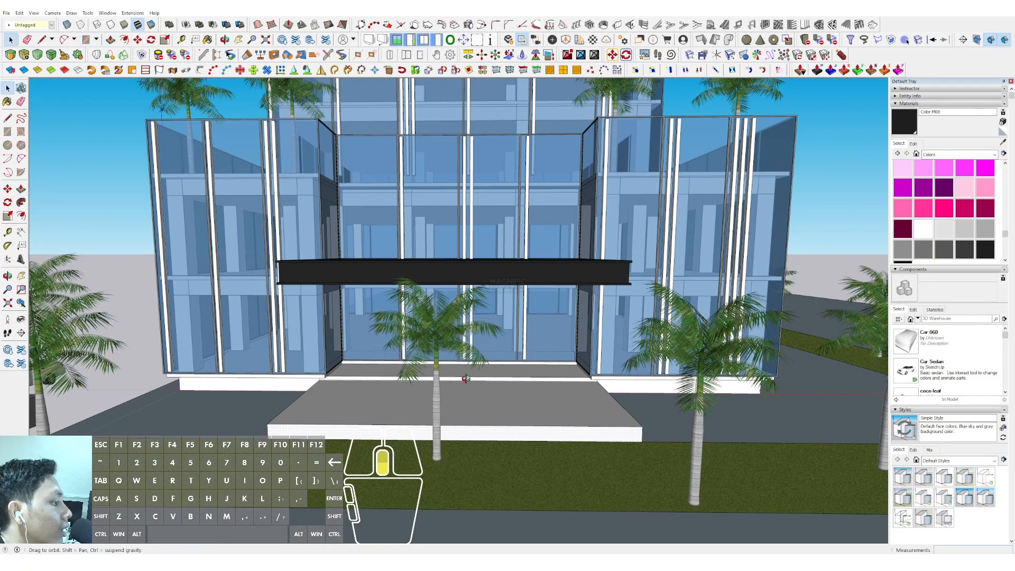
- Move the bottom edge of the entrance platform's right end outward along the red axis to form a sloping ramp
middle_drag(325, 378, 687, 430)
key(m)
click(547, 414)
key(shift)
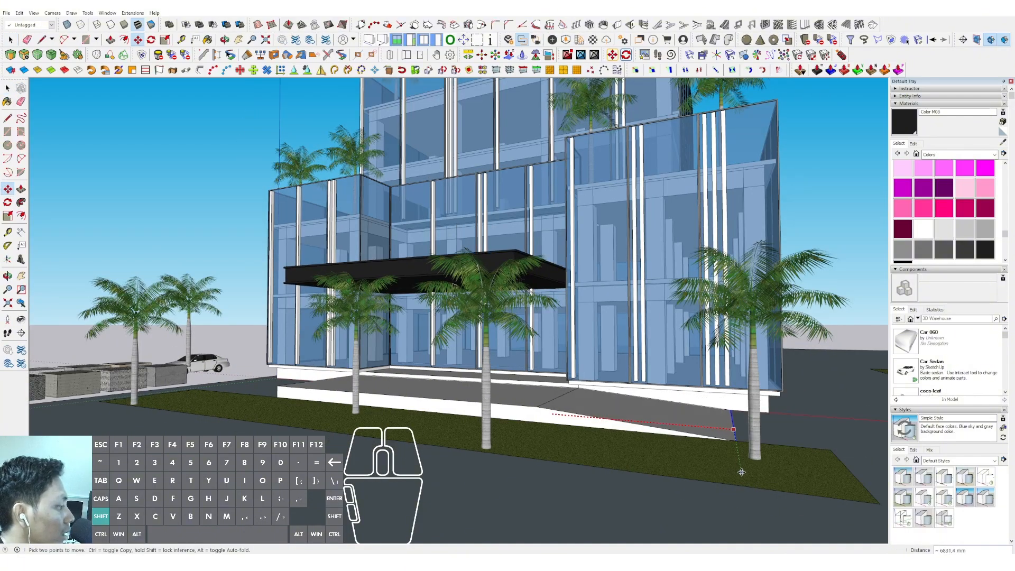
shift+click(774, 478)
key(space)
- Move the bottom edge of the platform's left end outward along the red axis to form a second ramp
scroll(430, 370, down, 4)
middle_drag(430, 370, 566, 389)
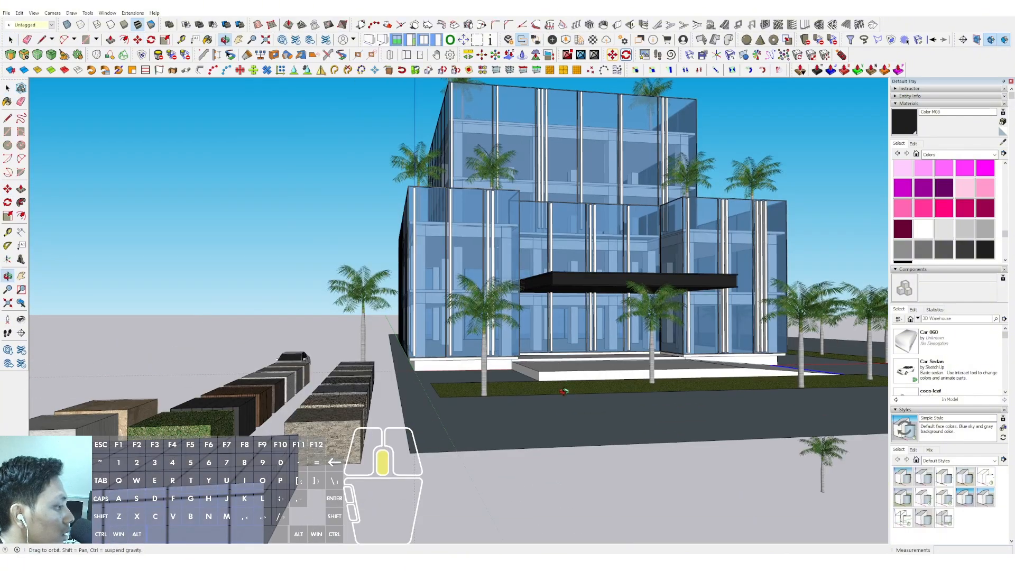
scroll(534, 386, up, 2)
click(523, 378)
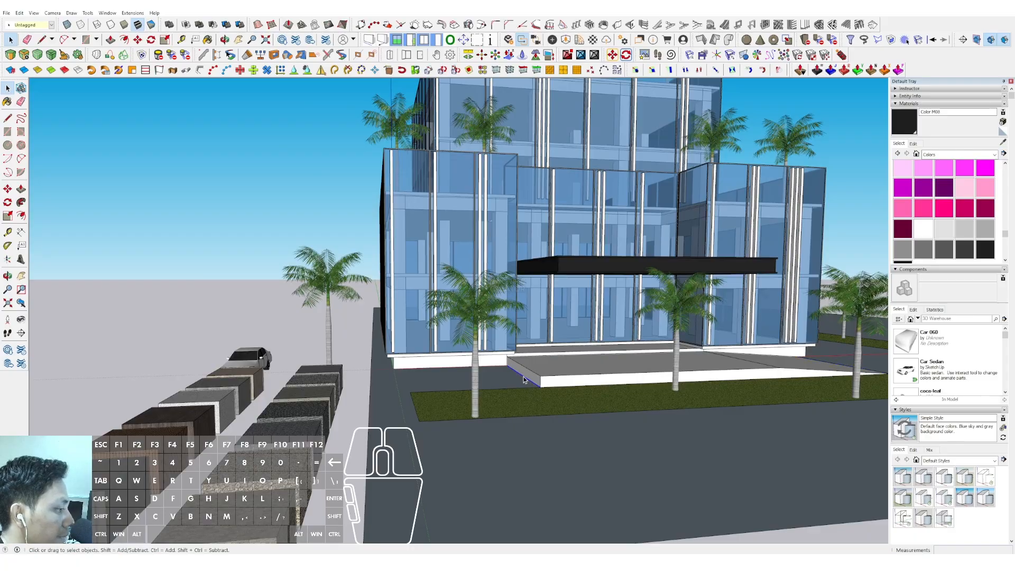
click(532, 396)
key(shift)
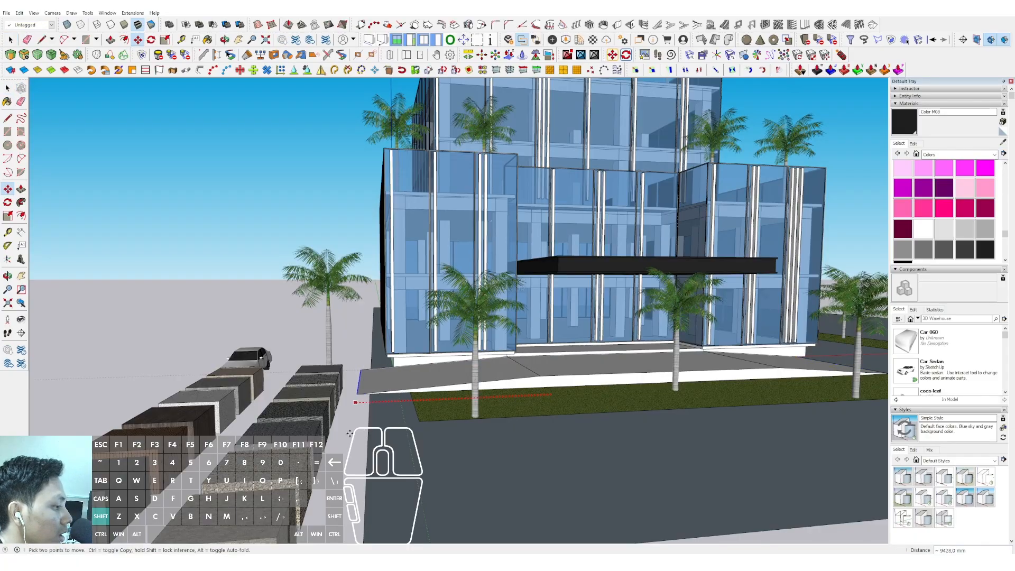
shift+click(328, 432)
key(space)
- Select the whole entrance platform with its ramps and make it a group
triple_click(593, 376)
scroll(594, 376, down, 2)
middle_drag(593, 376, 454, 354)
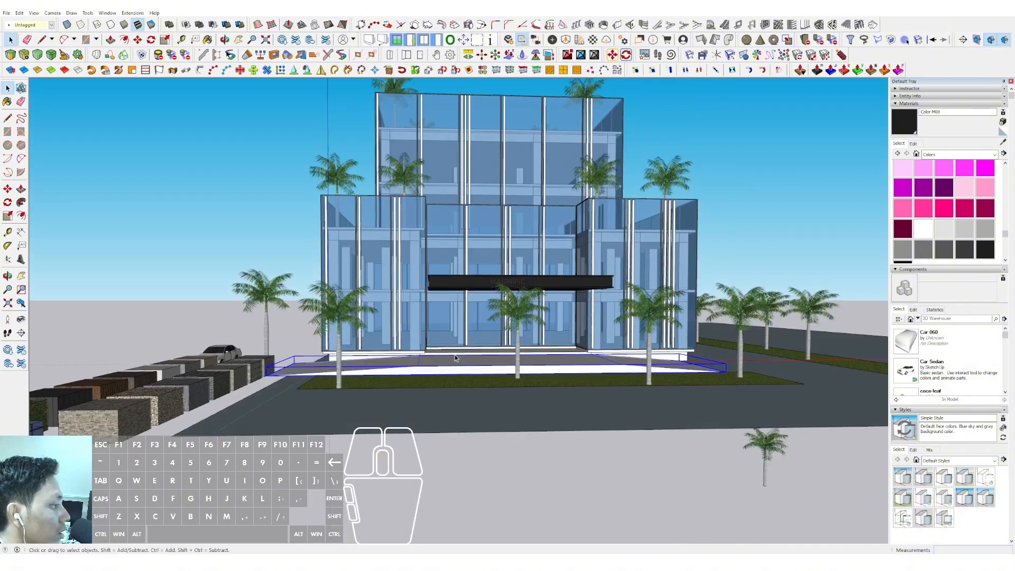
- Paint the entrance platform and its ramps with Blacktop Old 01 from the Asphalt and Concrete materials
shift+middle_drag(567, 321, 542, 357)
click(996, 155)
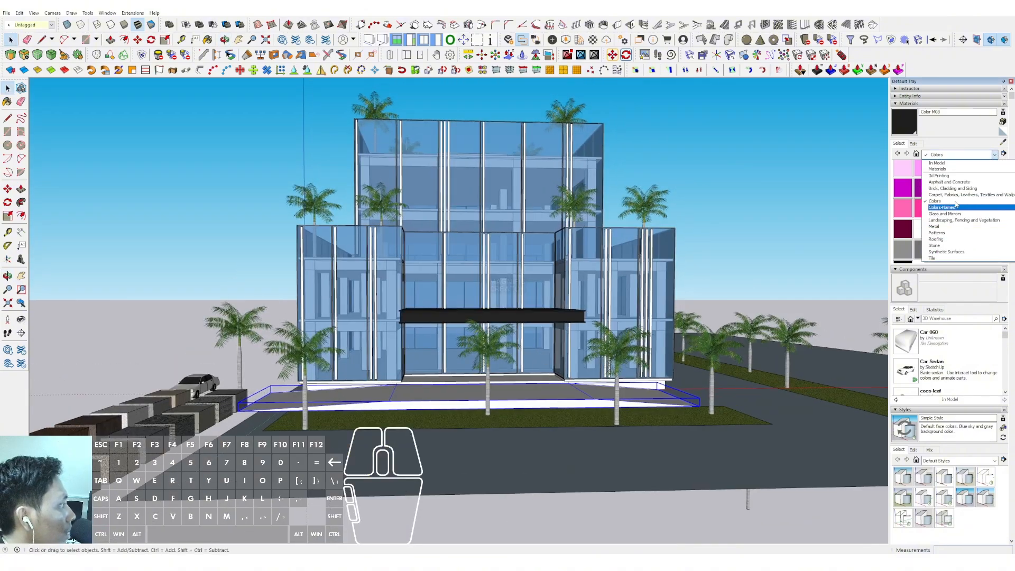
click(959, 182)
click(943, 170)
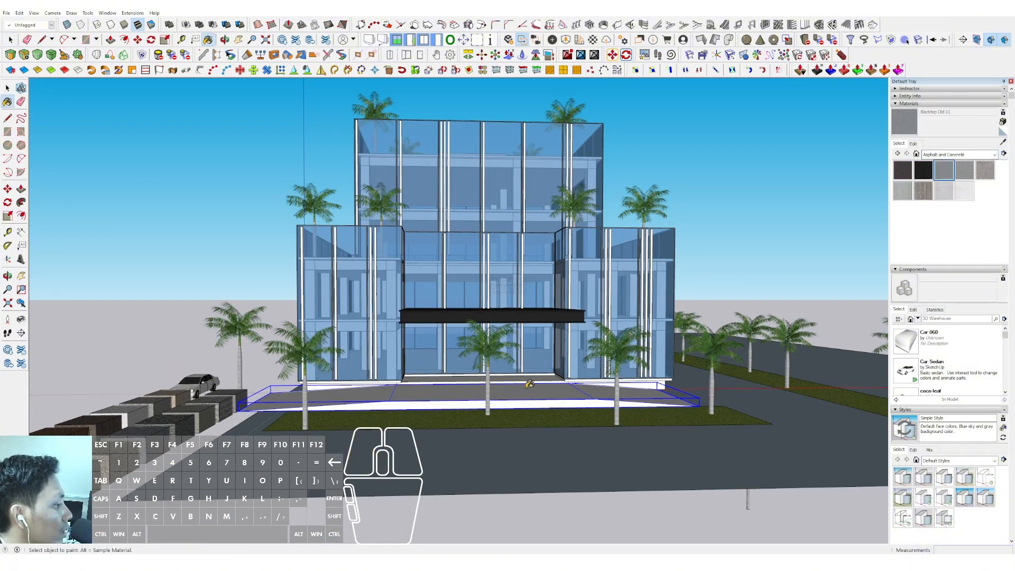
click(537, 396)
middle_drag(537, 395, 515, 371)
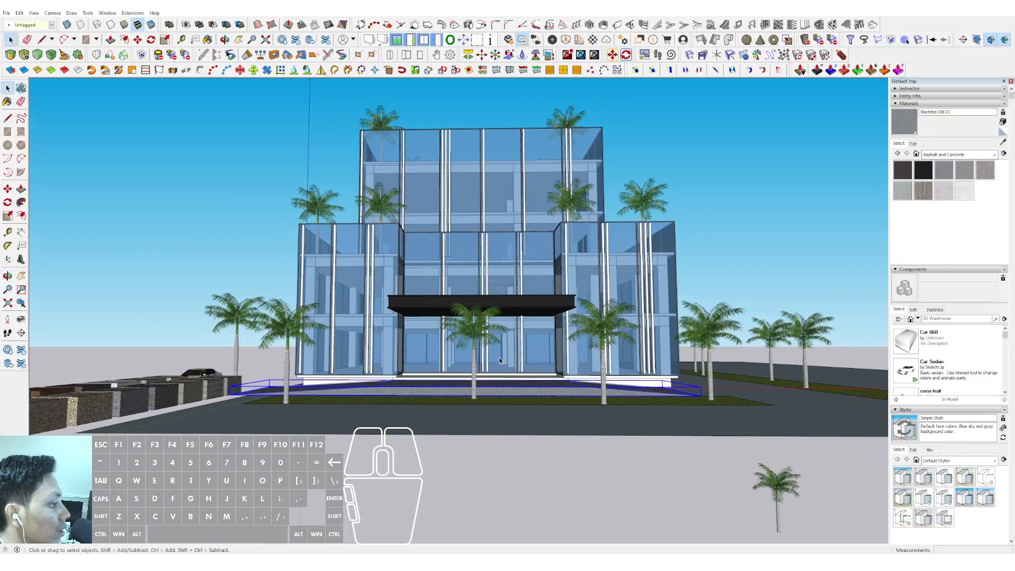
- Shift the front grass strip's middle palm toward the left wing and copy it along the red axis to the canopy's other side
scroll(499, 360, up, 3)
click(465, 389)
scroll(465, 389, up, 2)
key(m)
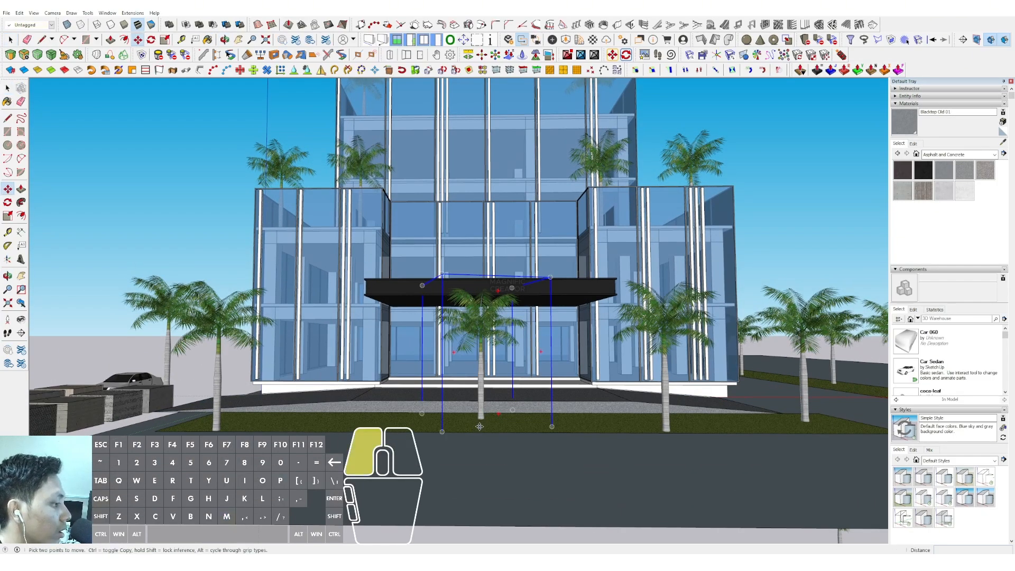
click(479, 426)
shift+click(397, 424)
key(ctrl)
click(402, 423)
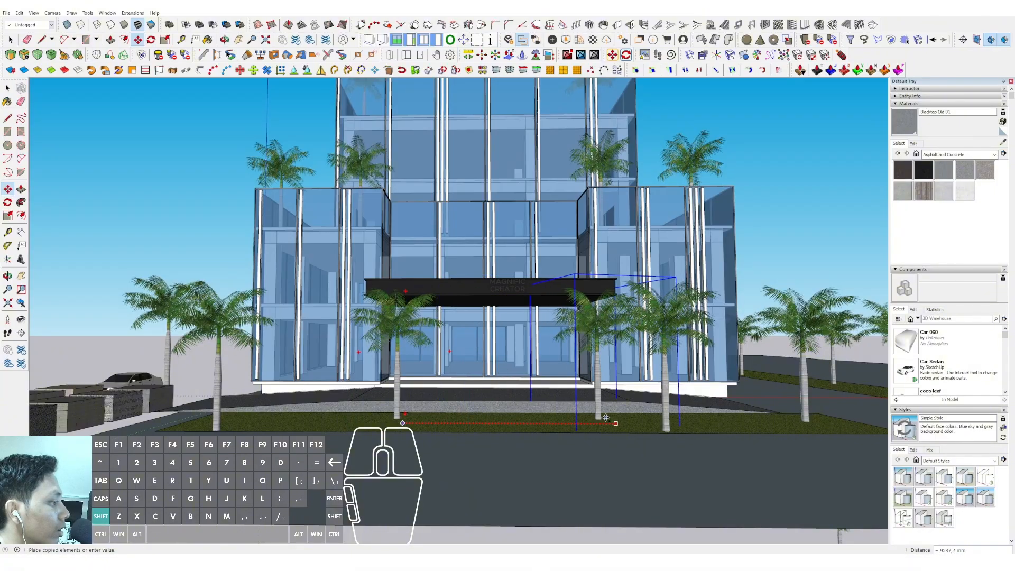
shift+click(605, 417)
scroll(605, 416, down, 3)
scroll(614, 407, up, 1)
- Move the palm in front of the right wing outward along the grass strip, closer to the end palm
key(space)
scroll(623, 399, up, 3)
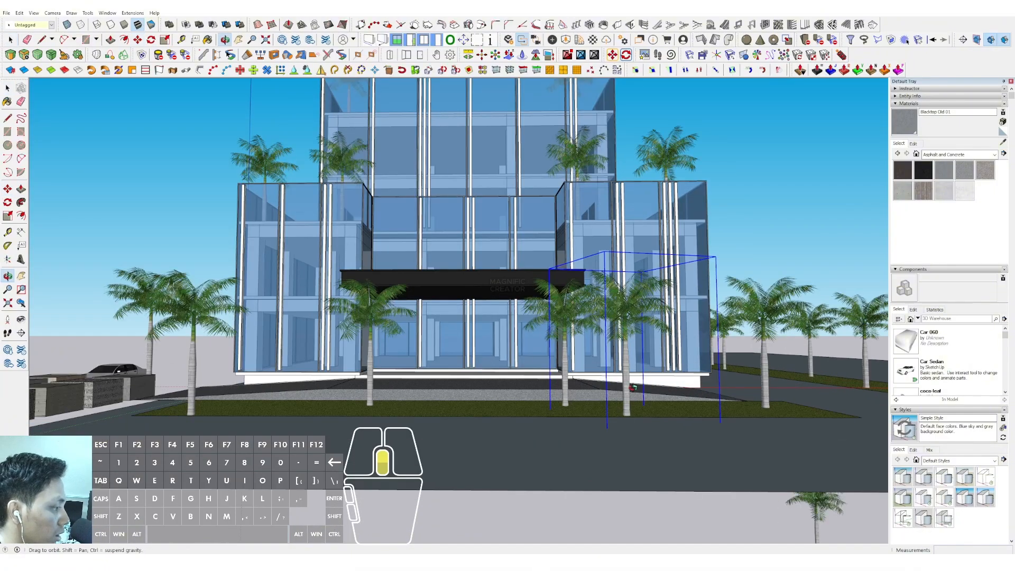
middle_drag(624, 399, 567, 442)
scroll(570, 441, up, 1)
key(m)
click(573, 453)
click(681, 443)
key(space)
- Move the palm beside the canopy's left end outward, closer to the leftmost palm of the front grass strip
click(457, 431)
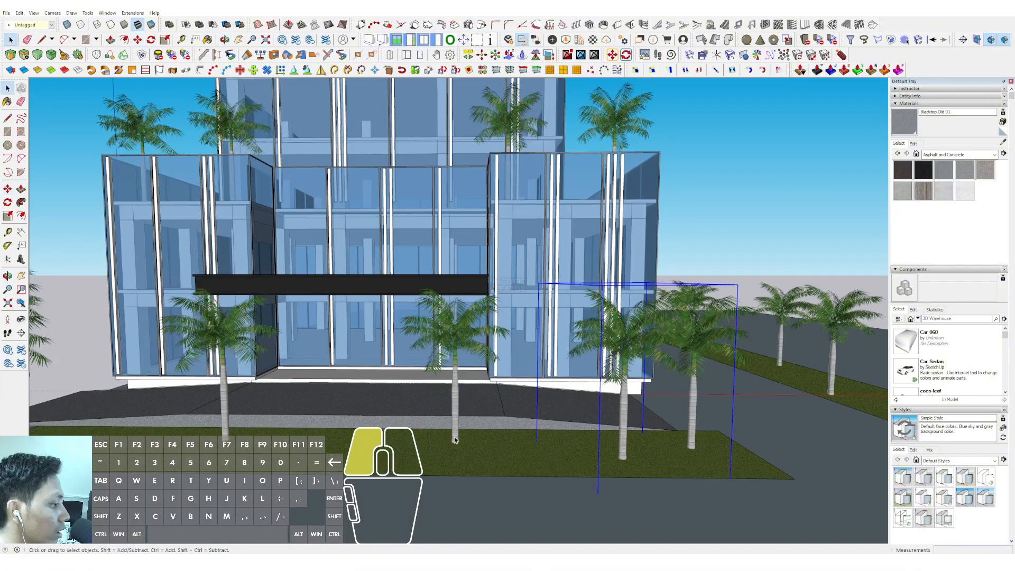
middle_drag(470, 449, 511, 391)
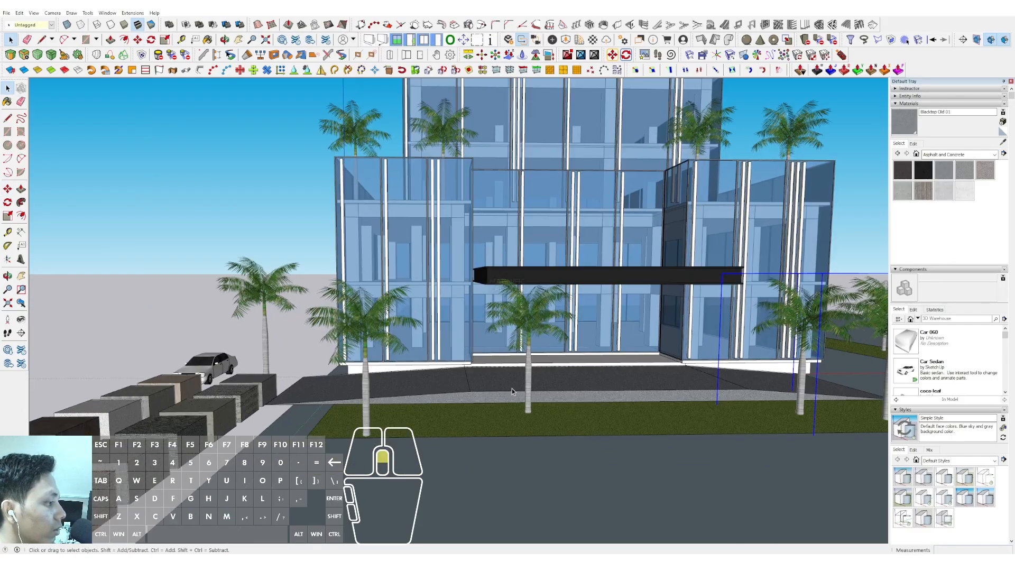
key(m)
click(528, 426)
click(453, 426)
key(space)
scroll(561, 362, down, 4)
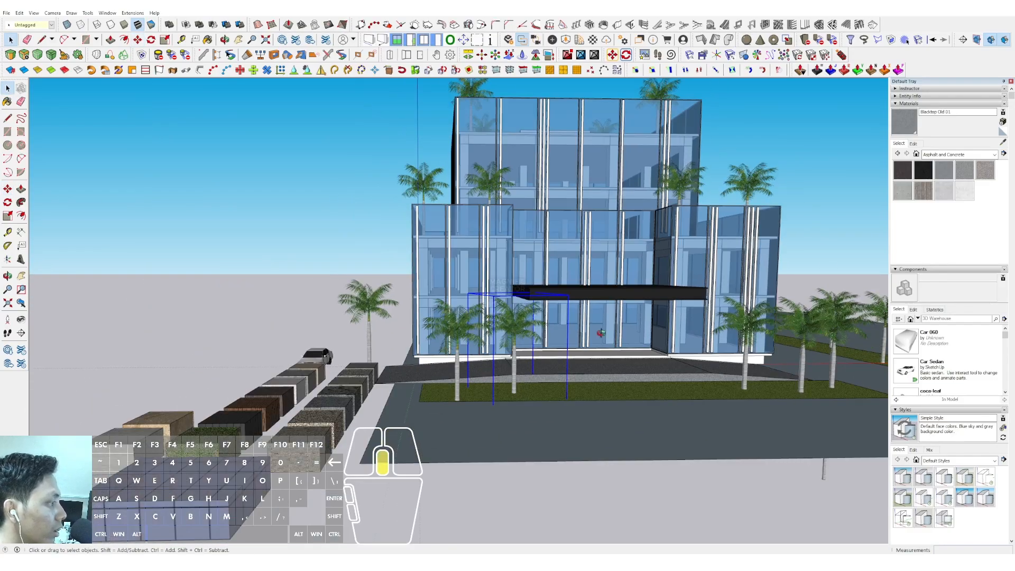
- Turn on shadows for the model and apply the Urban Planning Style
middle_drag(597, 341, 523, 271)
scroll(590, 268, up, 2)
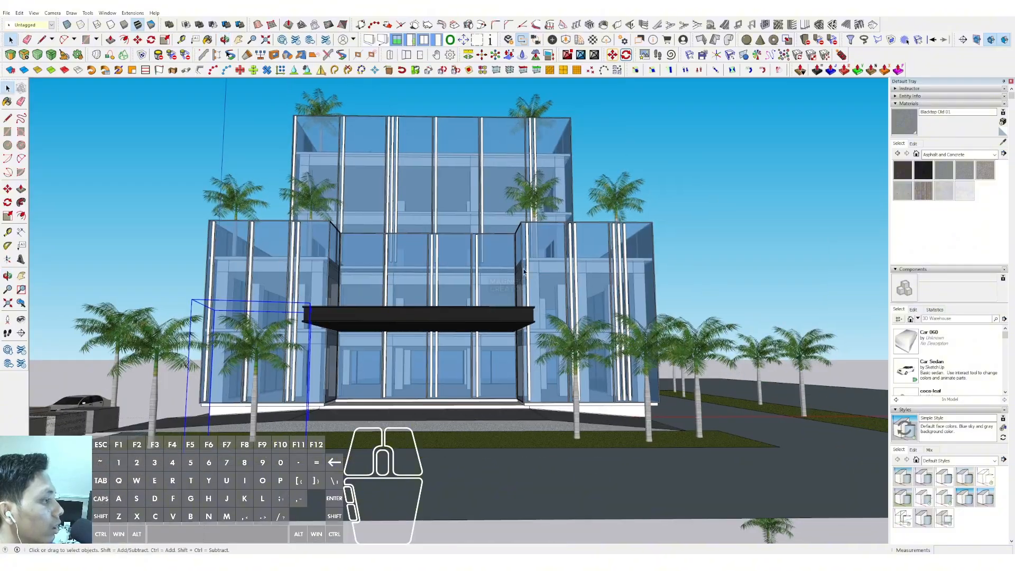
click(34, 14)
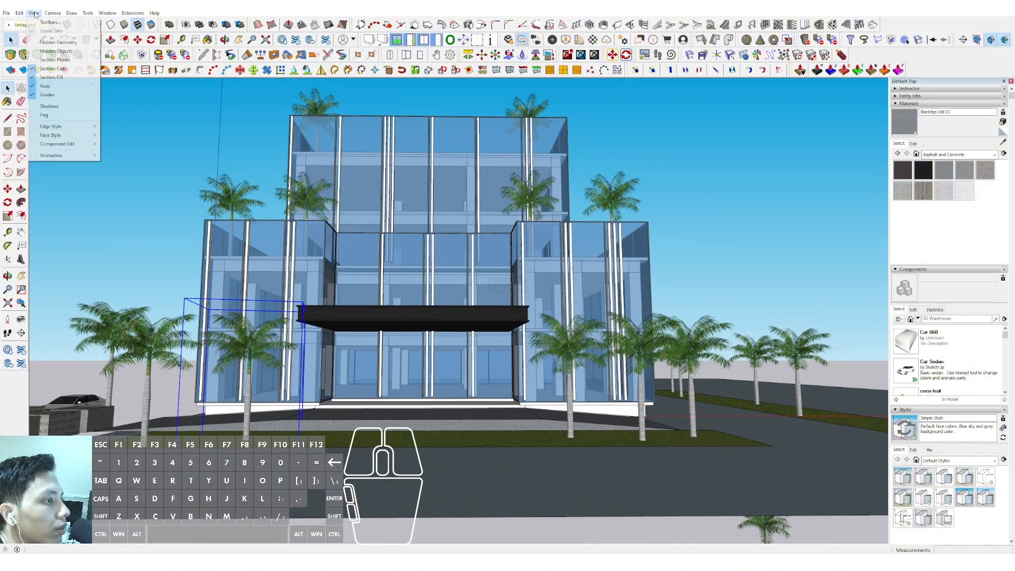
click(53, 106)
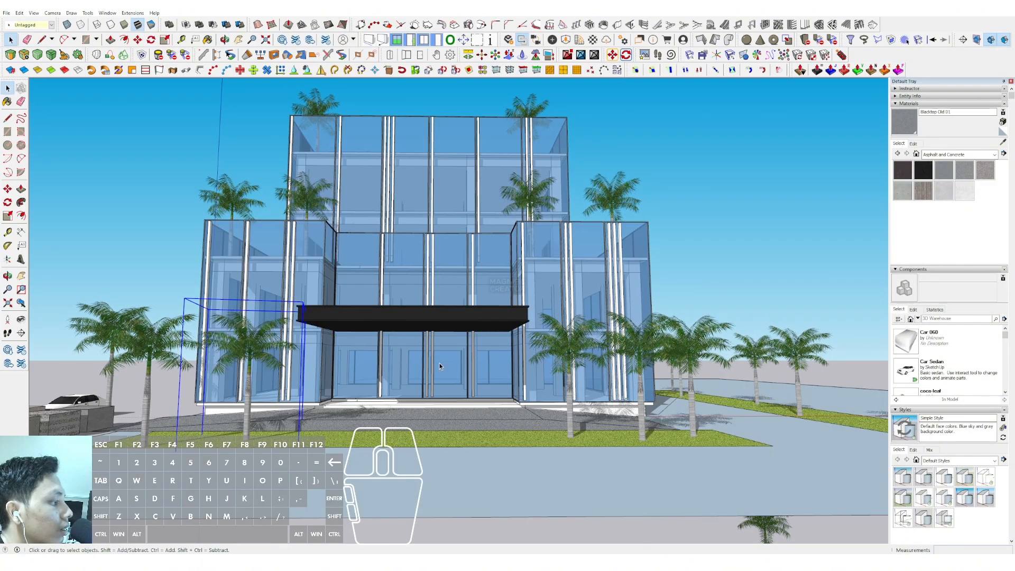
middle_drag(532, 283, 477, 275)
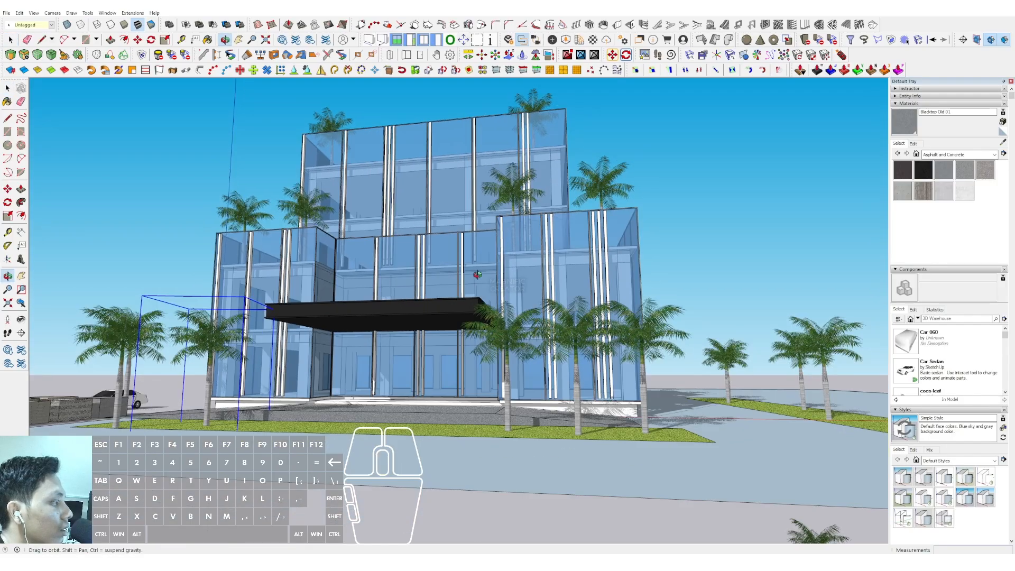
click(986, 497)
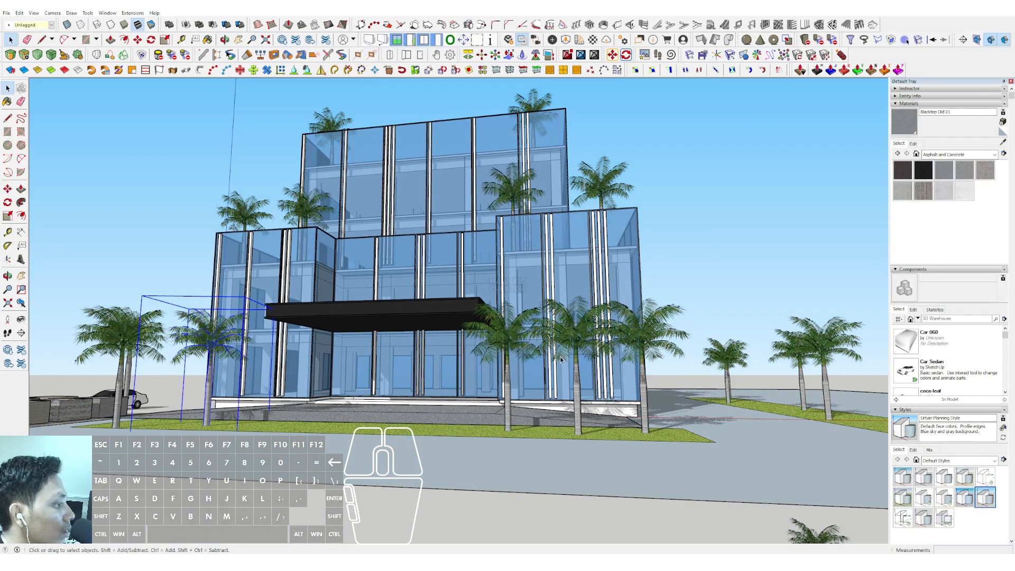
middle_drag(562, 359, 542, 316)
middle_drag(494, 323, 763, 397)
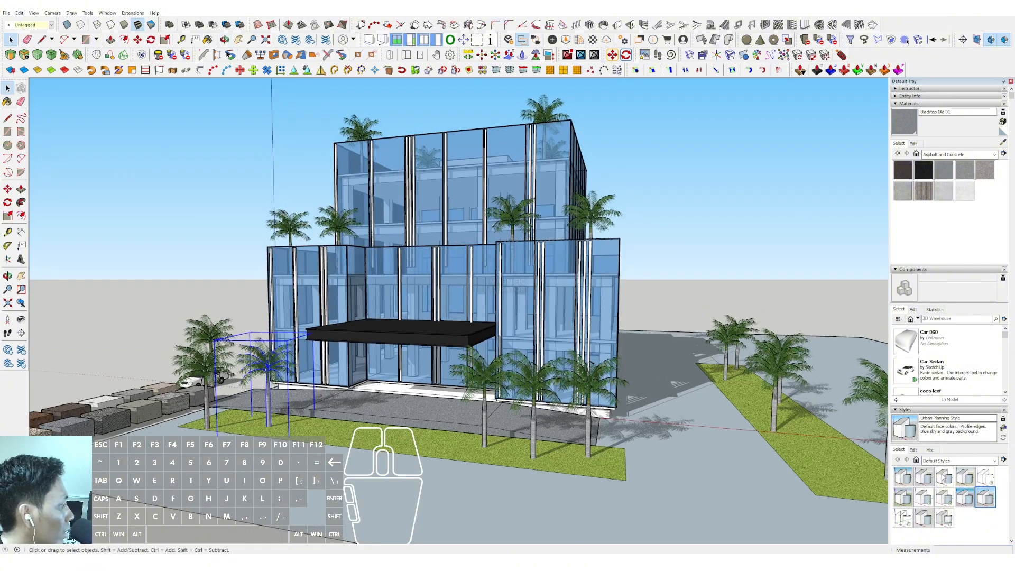
- Adjust the shadow time of day and set the shadow date to 09/03
scroll(955, 483, down, 6)
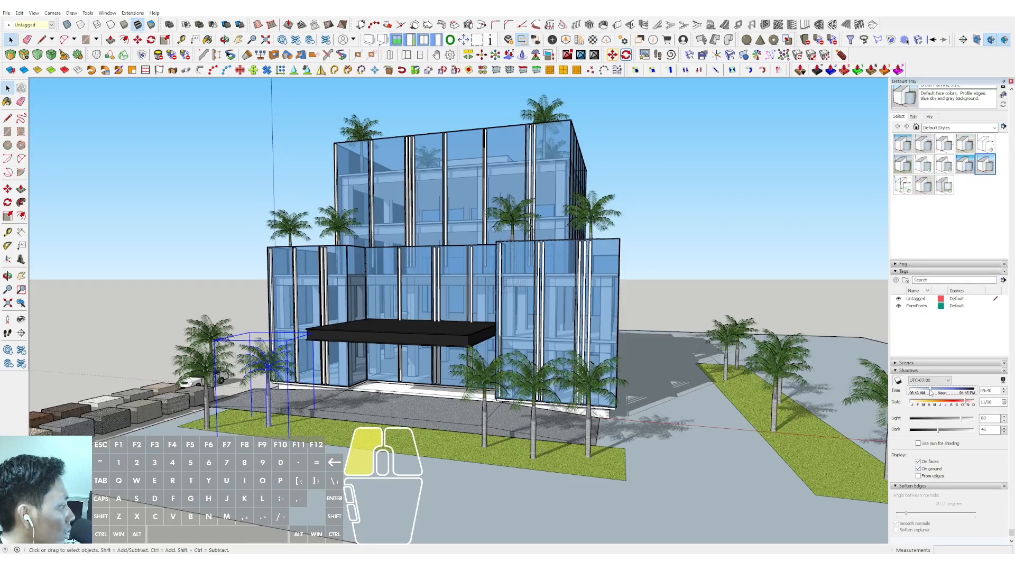
drag(910, 391, 963, 391)
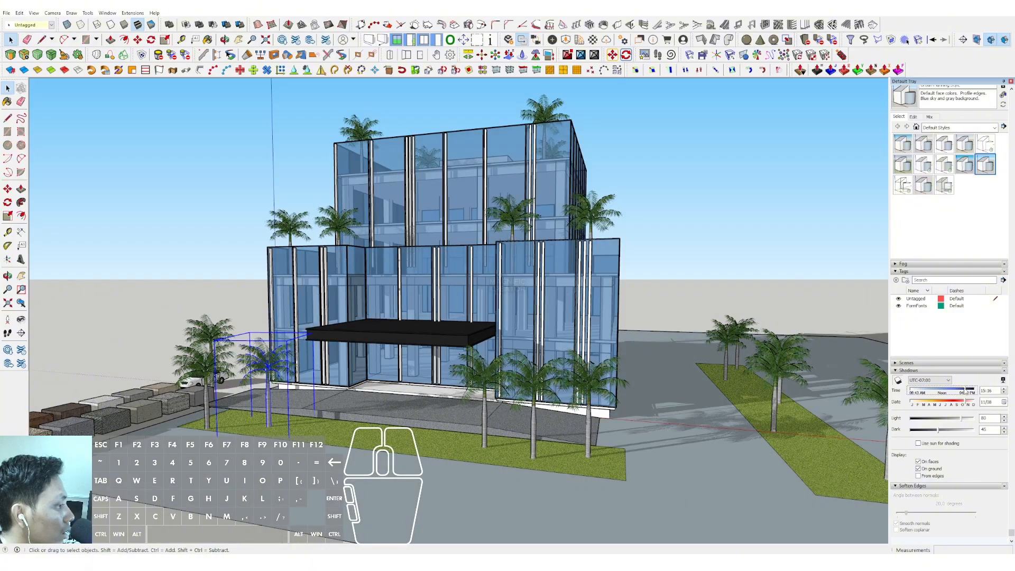
mouse_move(937, 404)
mouse_down()
mouse_move(916, 405)
mouse_move(957, 401)
mouse_up()
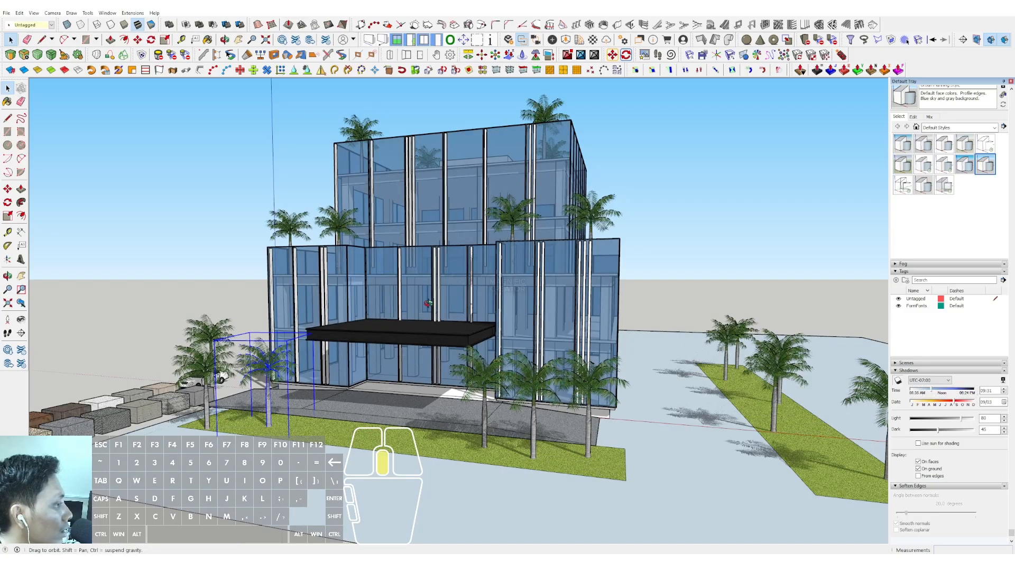
middle_drag(428, 303, 401, 294)
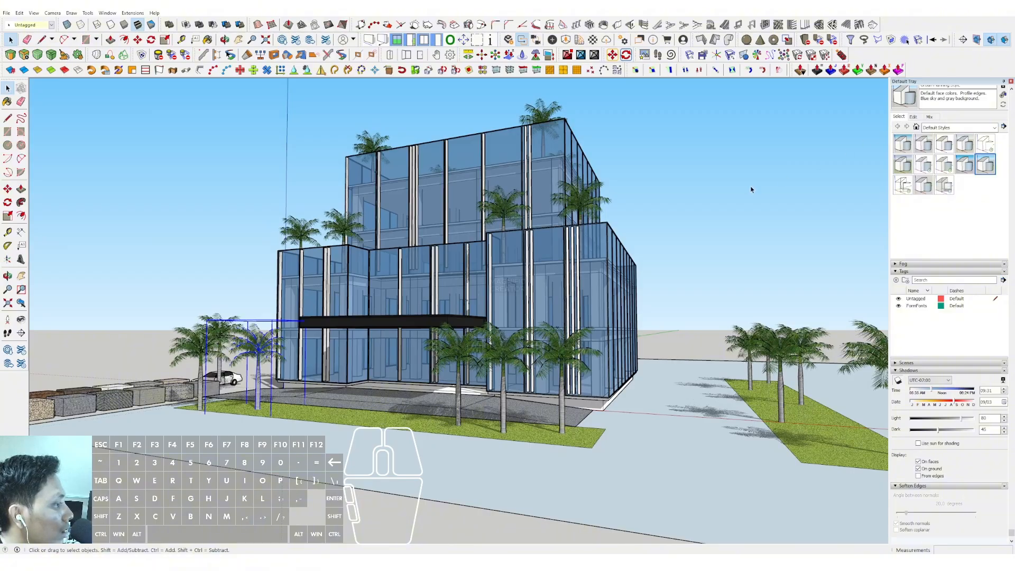
middle_drag(559, 249, 543, 262)
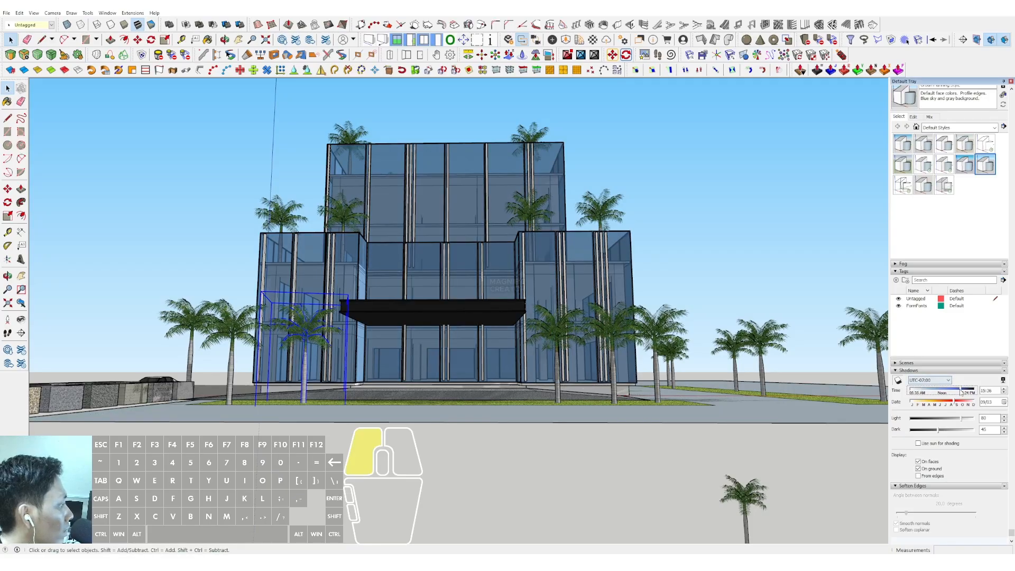
- Turn off the shadows in the model
click(34, 13)
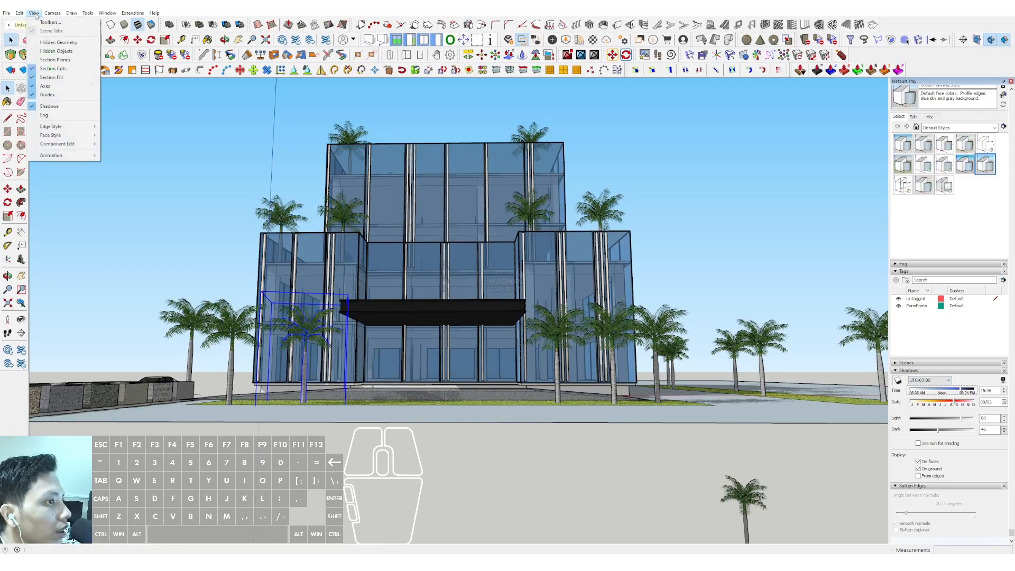
click(50, 107)
scroll(477, 286, up, 2)
middle_drag(476, 285, 560, 278)
scroll(507, 284, up, 2)
scroll(917, 231, up, 6)
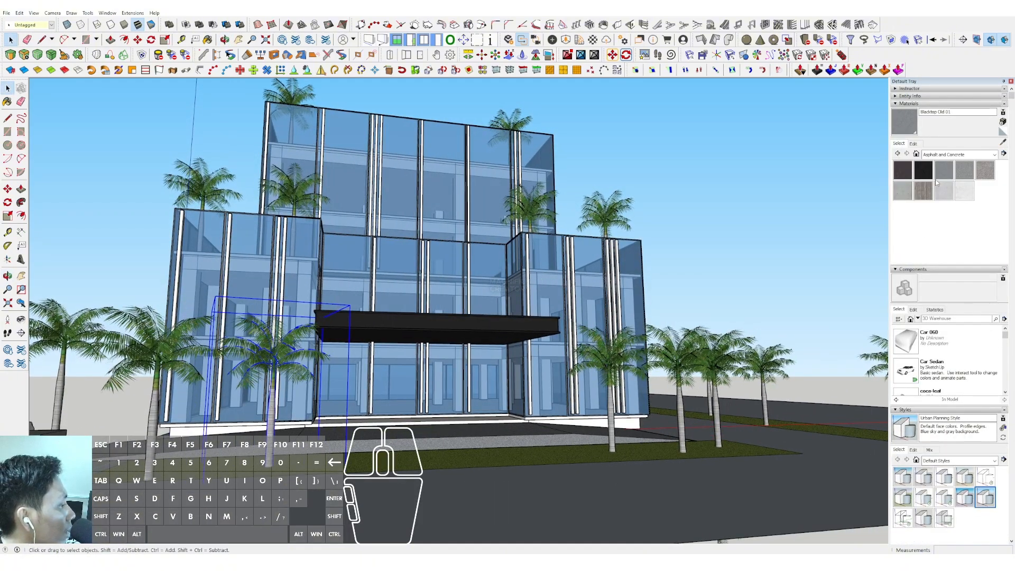
- Examine the whole building and its landscaping from above, from the front and from the corner
scroll(442, 309, down, 3)
middle_drag(434, 312, 628, 180)
scroll(489, 302, down, 3)
click(719, 156)
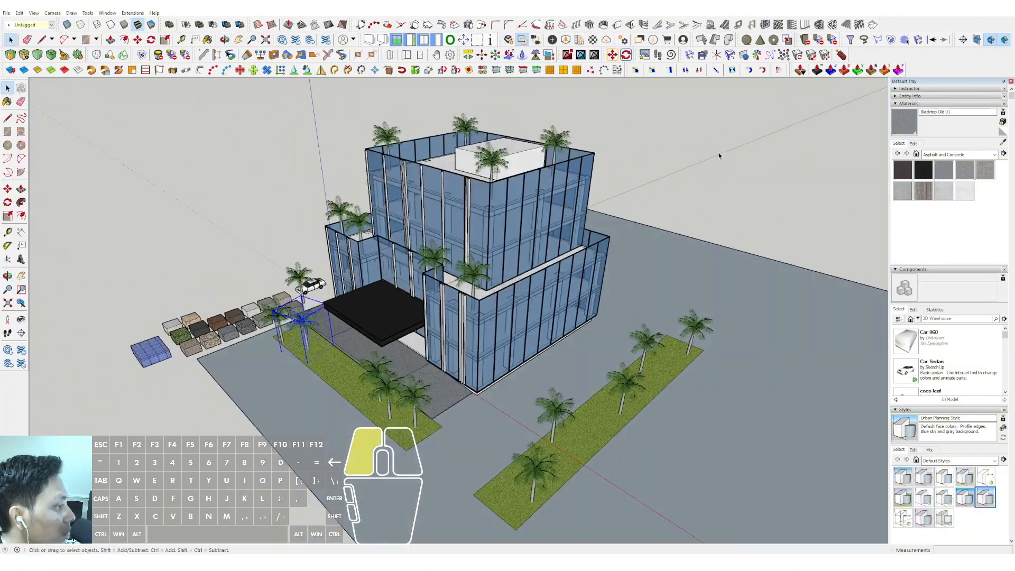
middle_drag(358, 338, 635, 193)
scroll(462, 329, up, 2)
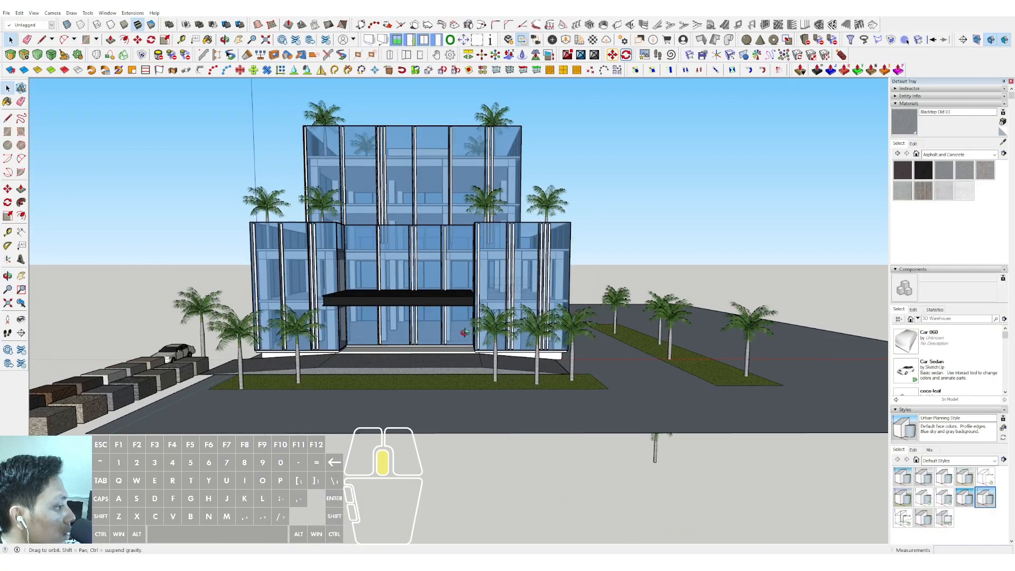
mouse_move(464, 333)
shift+middle_down()
mouse_move(506, 354)
mouse_move(554, 278)
mouse_move(473, 283)
mouse_move(457, 317)
shift+middle_up()
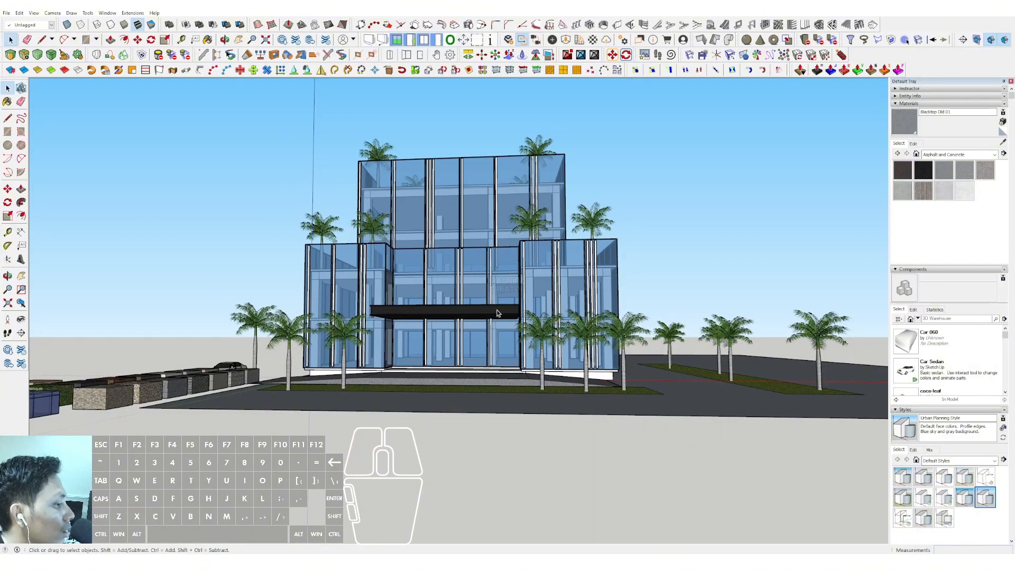
scroll(497, 313, up, 2)
middle_drag(496, 313, 401, 286)
scroll(400, 286, up, 2)
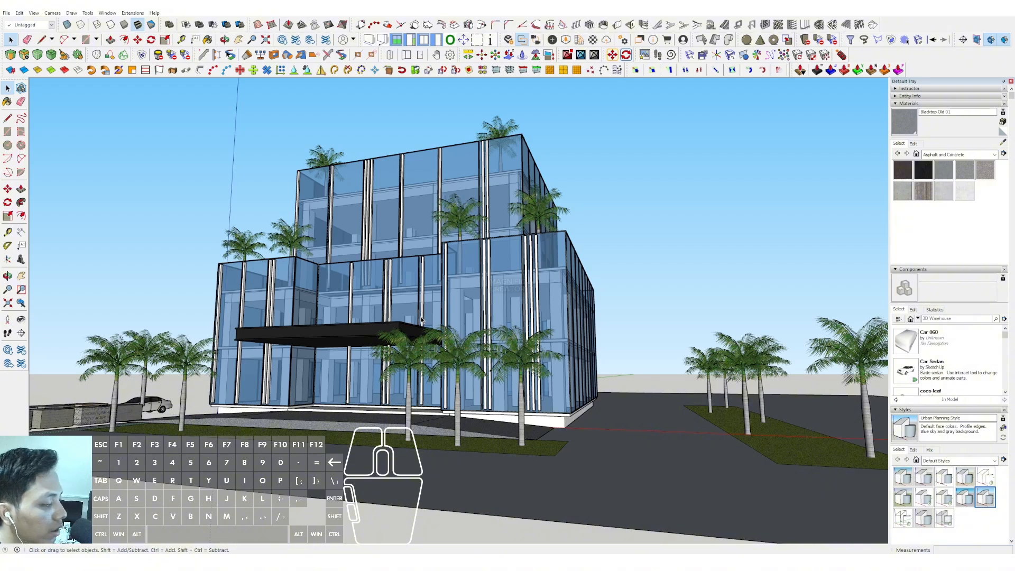
middle_drag(472, 297, 515, 312)
scroll(530, 364, down, 3)
- Sample the blue facade glass material and raise its opacity to make the glazing less transparent
click(1002, 142)
scroll(500, 200, up, 2)
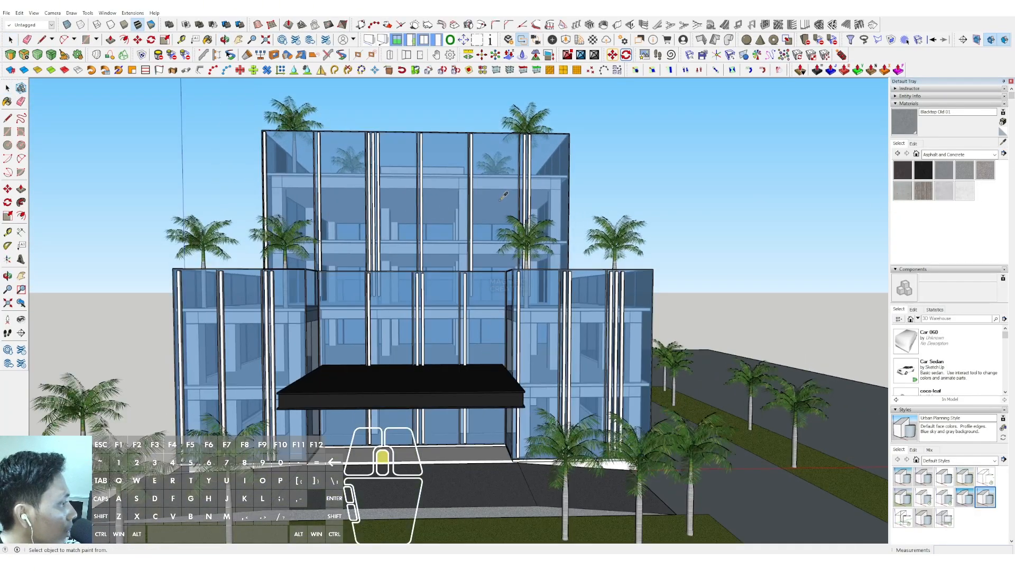
click(913, 143)
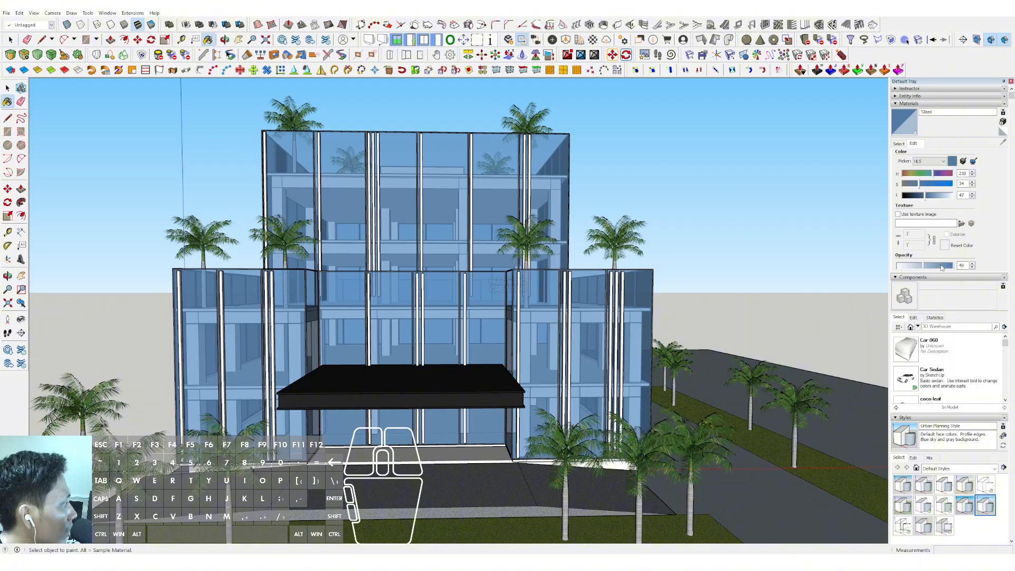
click(940, 266)
click(932, 266)
middle_drag(429, 262, 425, 230)
click(936, 266)
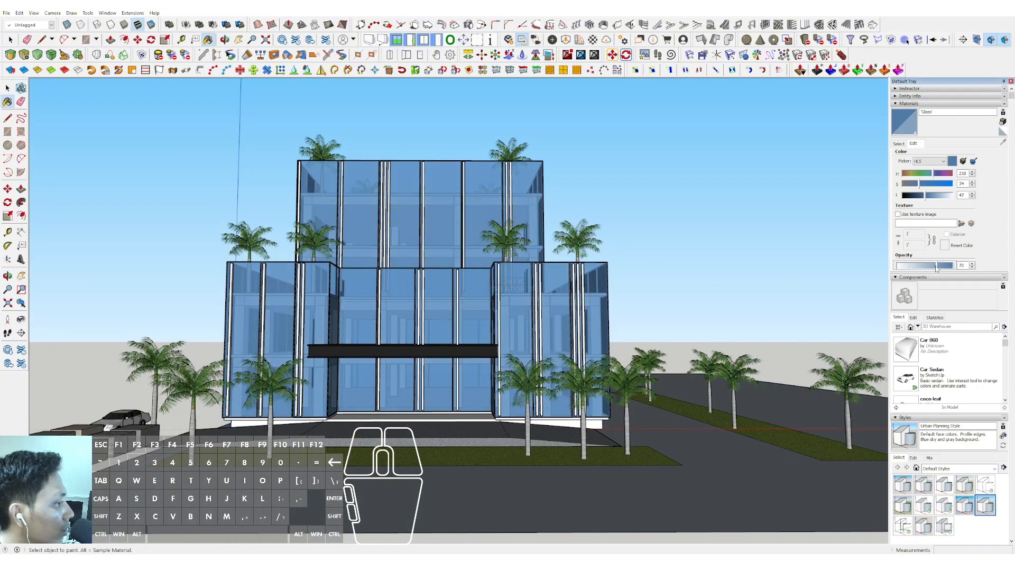
middle_drag(705, 280, 811, 268)
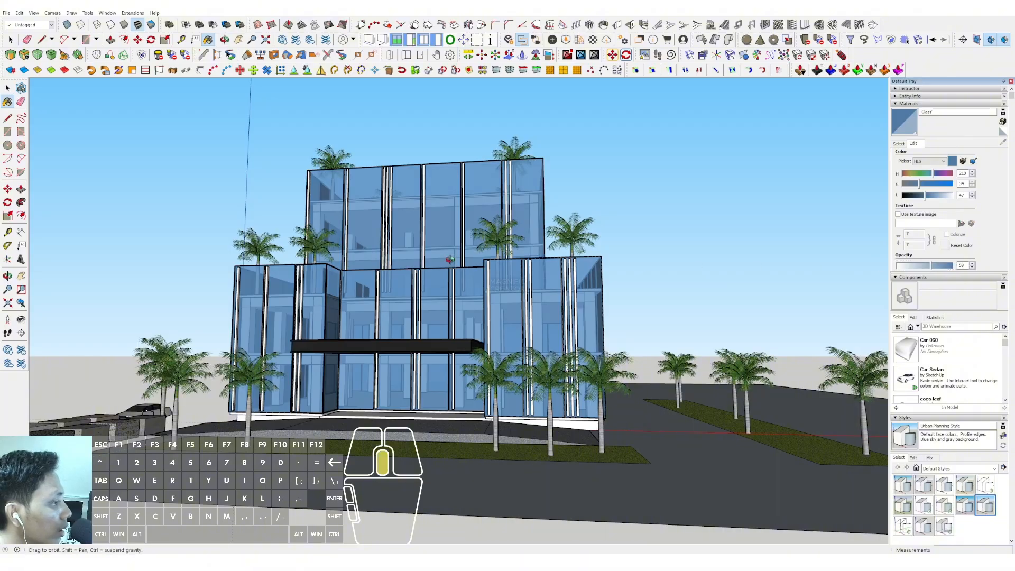
middle_drag(449, 259, 637, 299)
scroll(457, 258, up, 5)
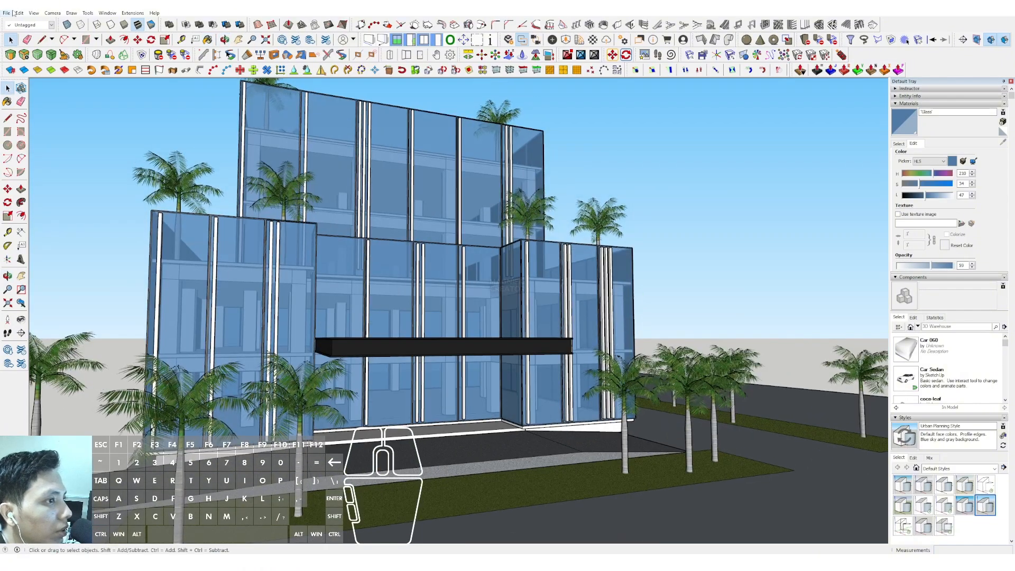
- Turn the shadows back on and set the shadow time to 08:07
click(33, 13)
click(53, 107)
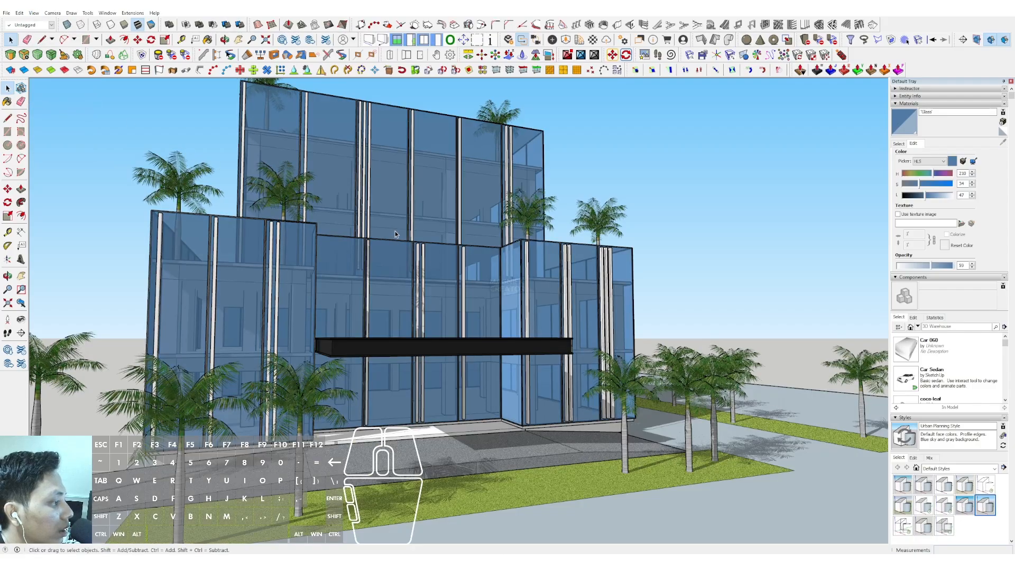
middle_drag(395, 231, 445, 271)
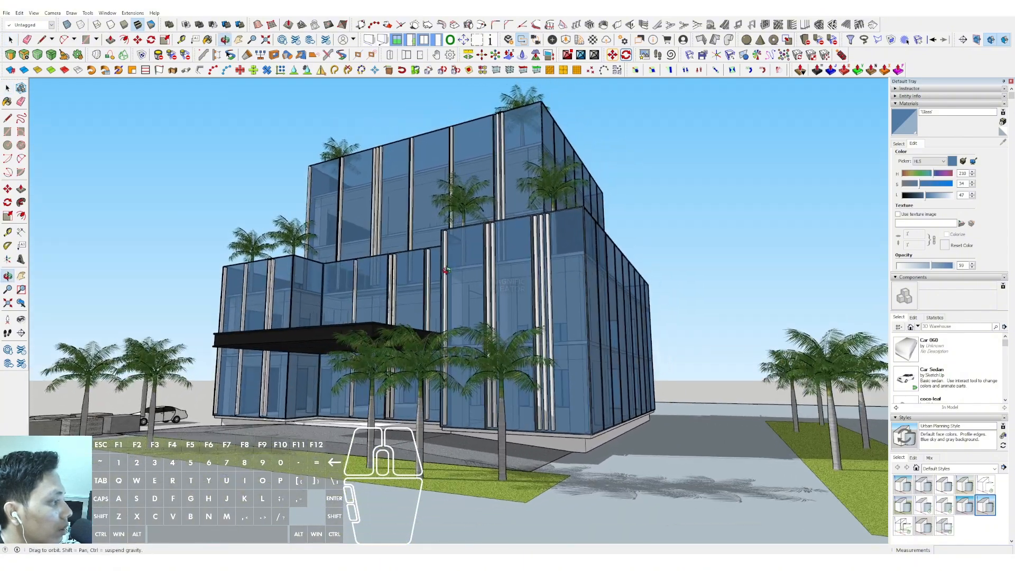
middle_drag(343, 256, 391, 257)
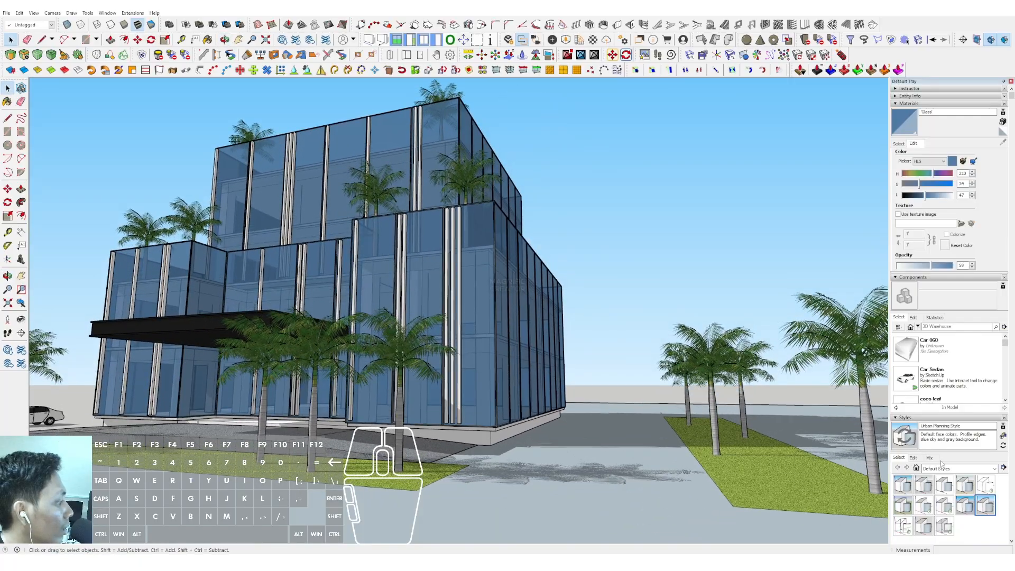
scroll(935, 430, down, 10)
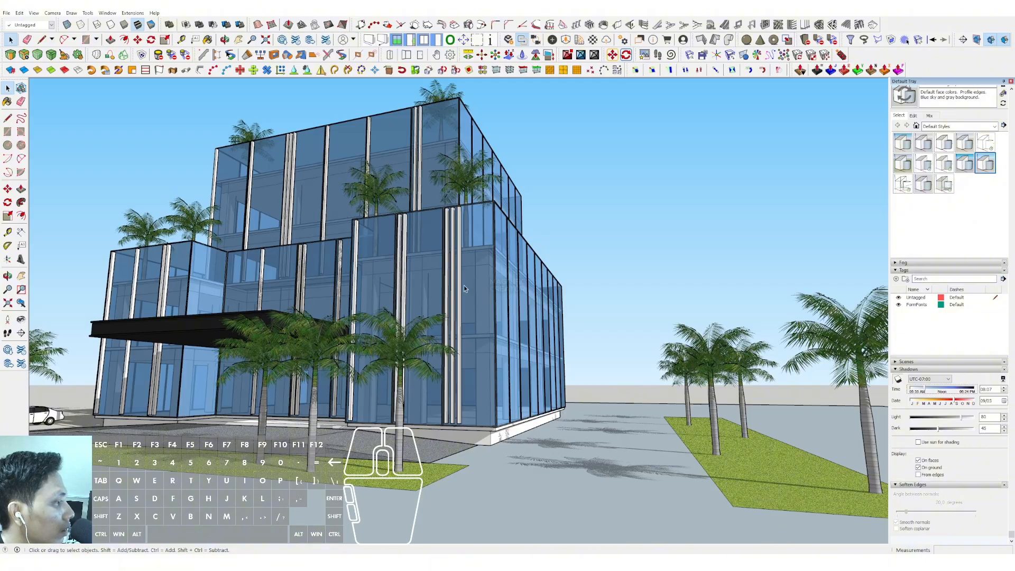
middle_drag(464, 288, 474, 359)
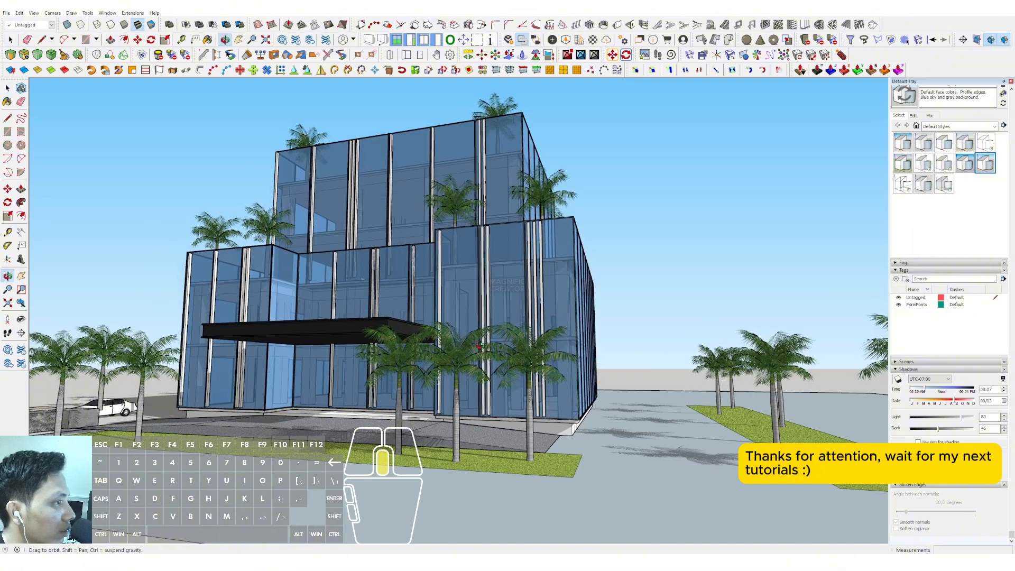